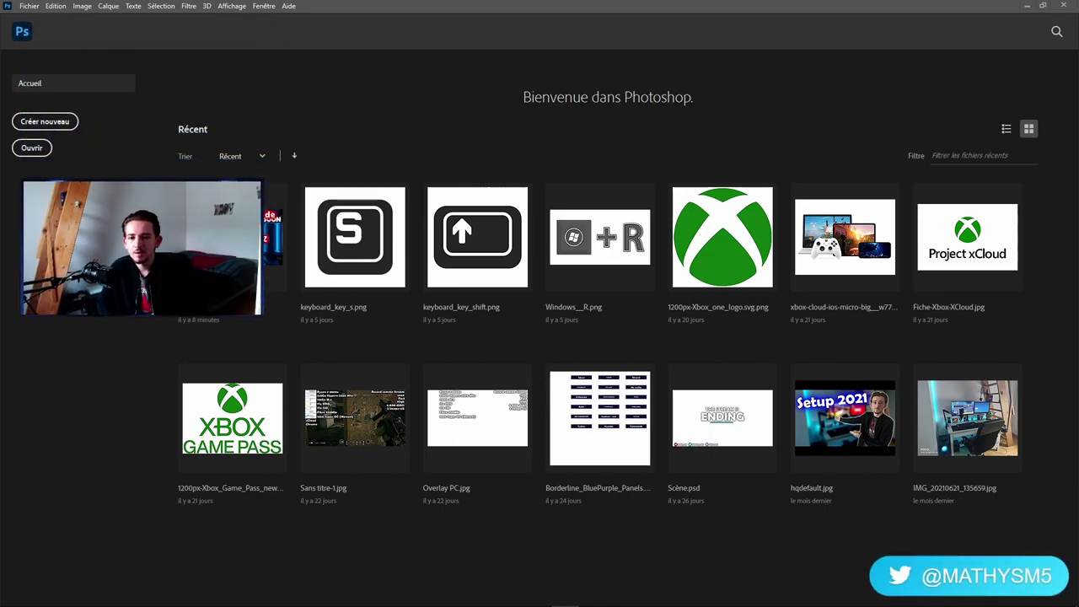
Start a new document sized 1920×1080 px at 300 ppi.
left_click(39, 123)
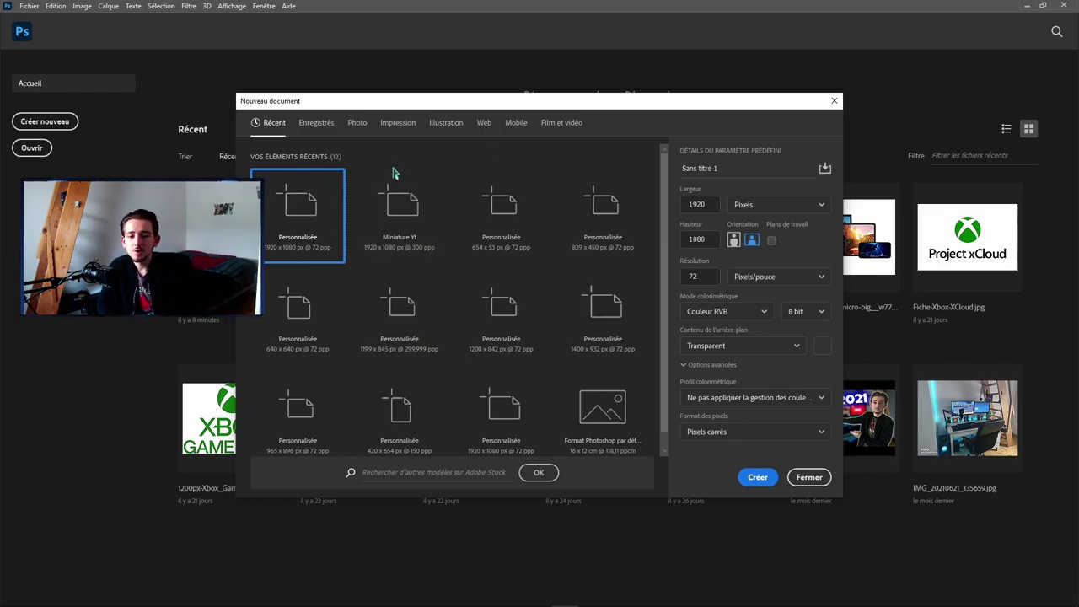
left_click(712, 203)
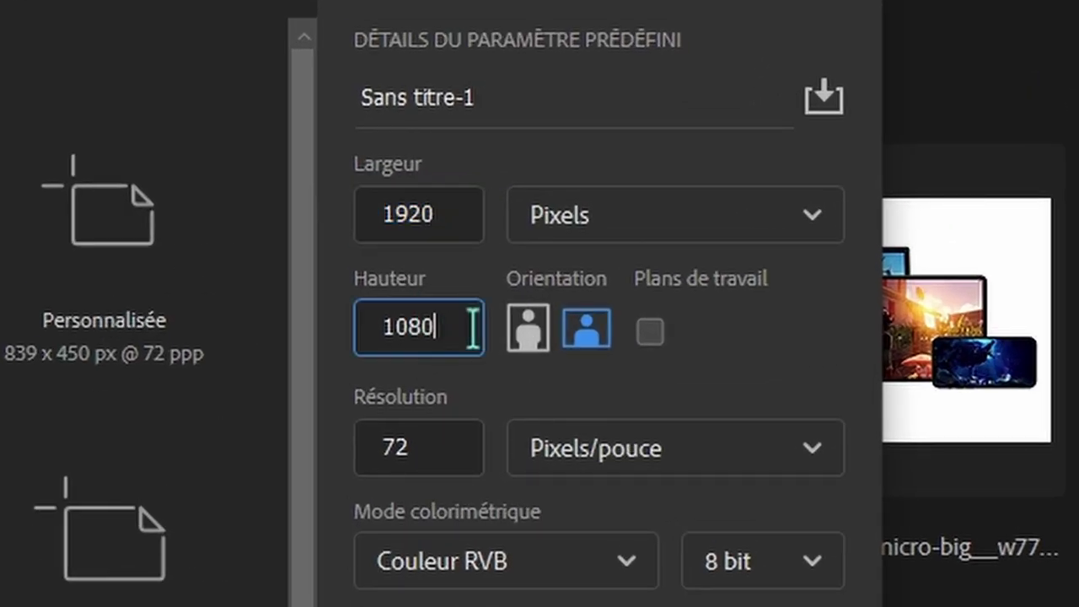
left_click(699, 232)
left_click(624, 344)
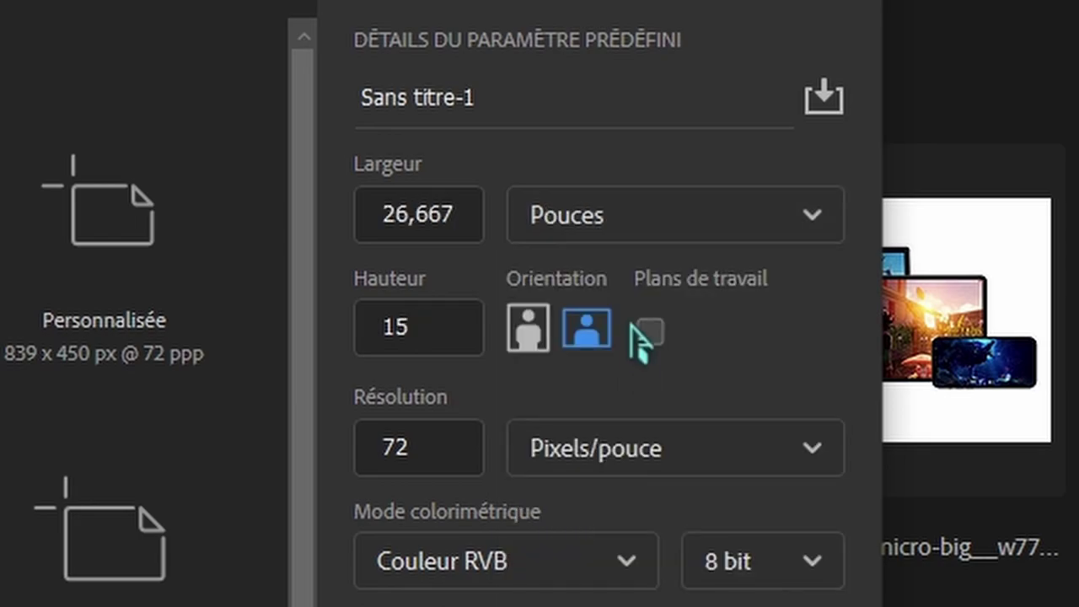
left_click(641, 215)
left_click(621, 284)
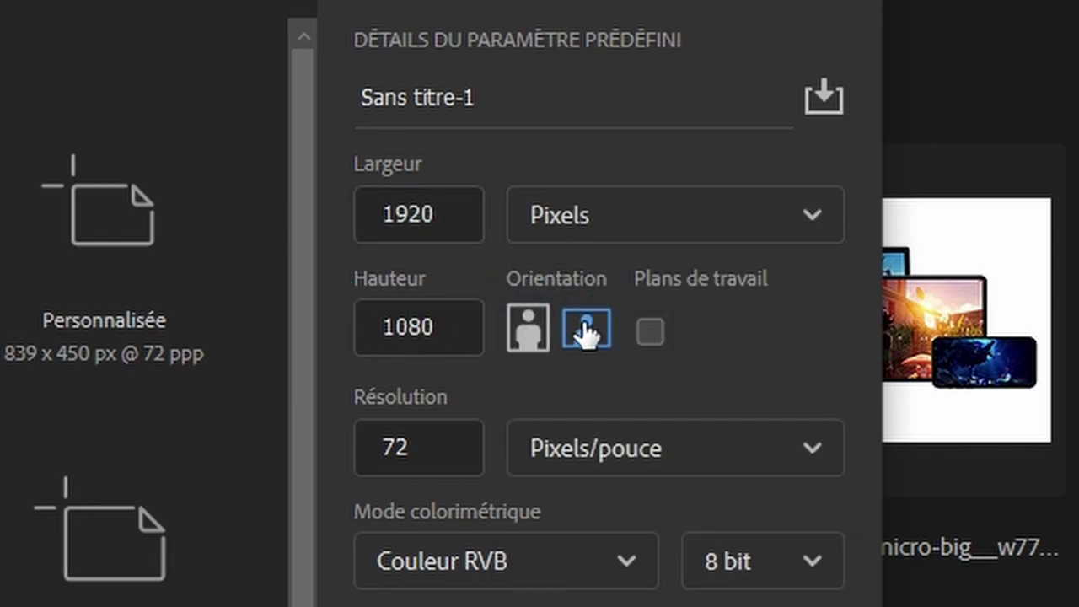
left_click(463, 445)
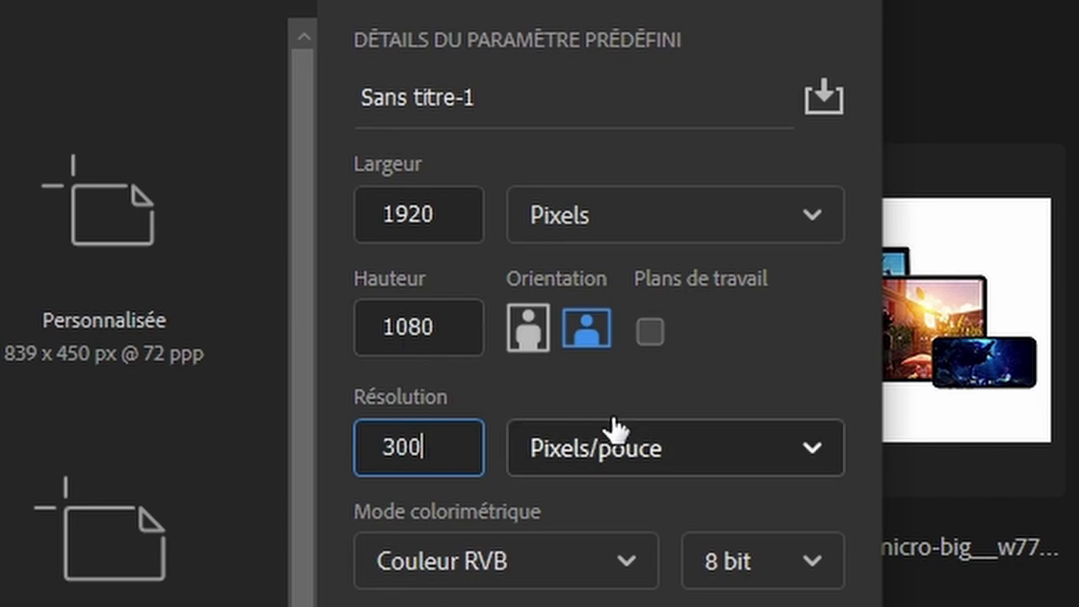
Set the document to 16-bit depth with a Transparent background.
left_click(527, 578)
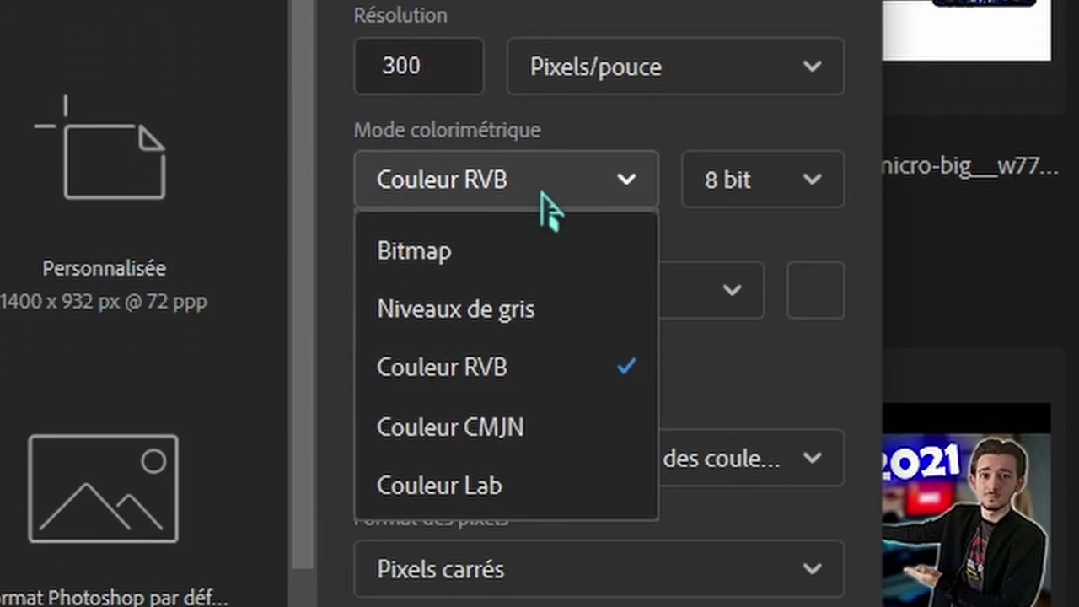
left_click(725, 181)
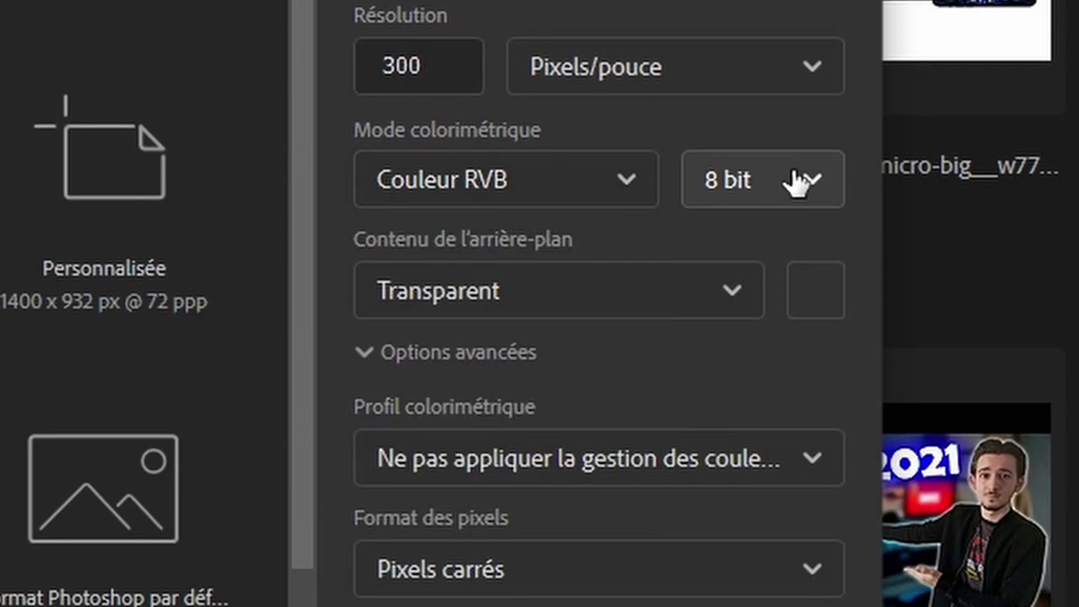
left_click(795, 181)
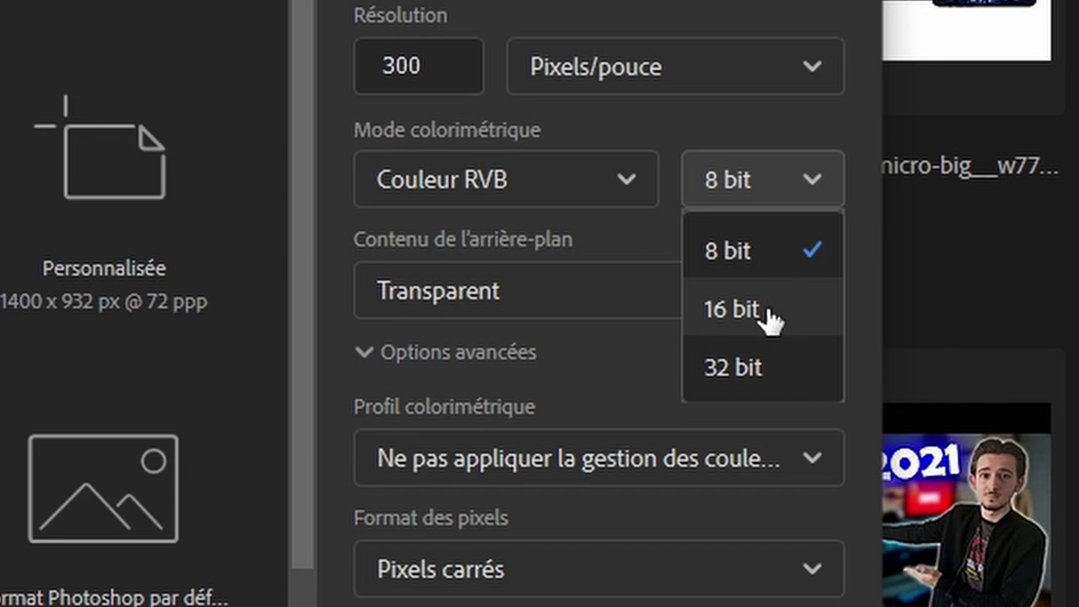
left_click(769, 318)
left_click(729, 297)
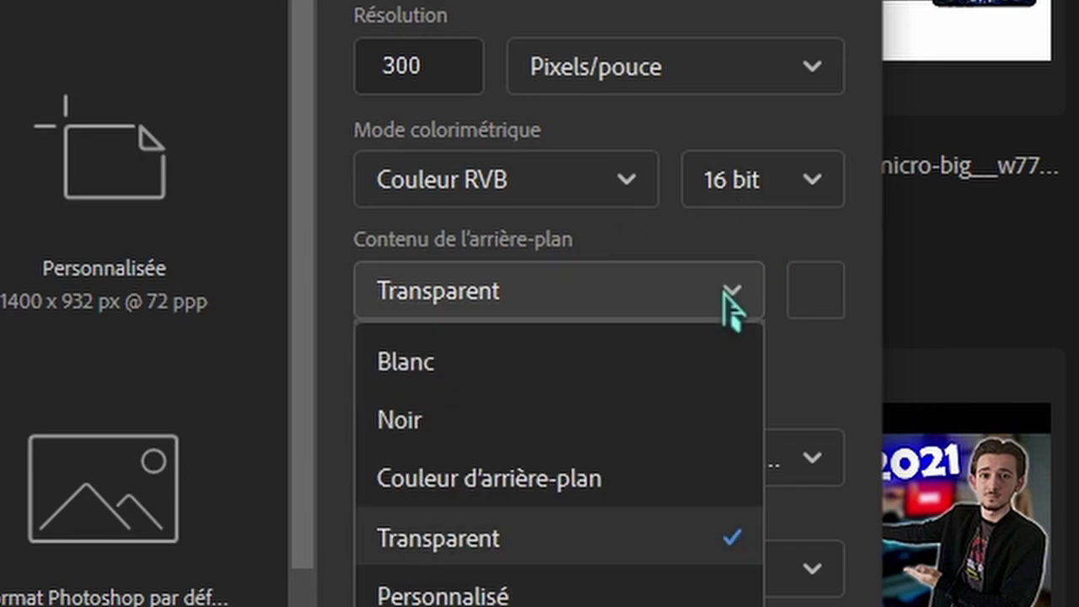
left_click(460, 563)
left_click(628, 308)
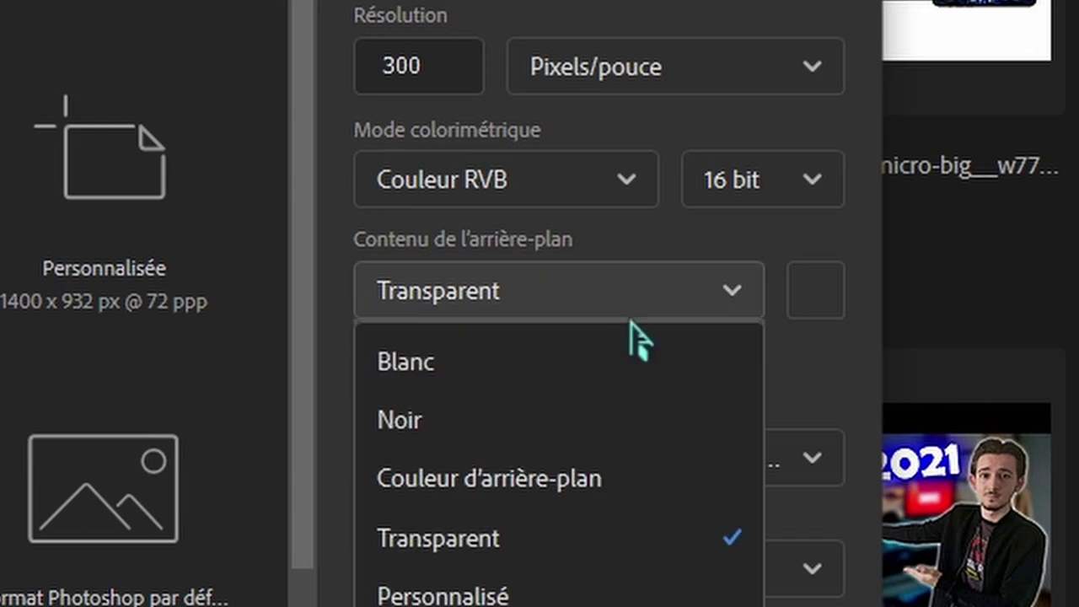
left_click(666, 292)
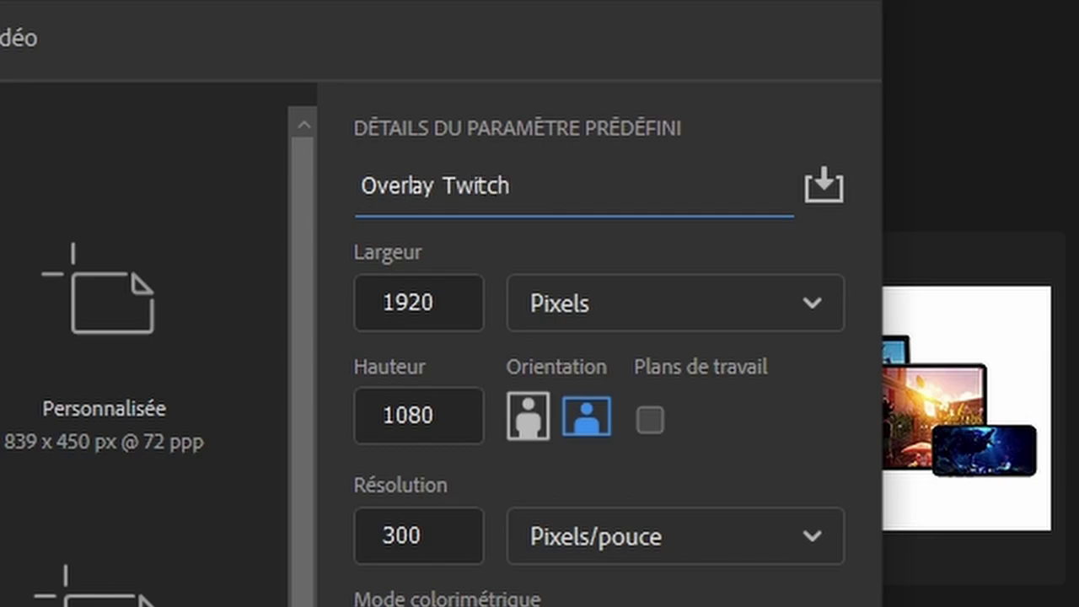
Save these settings as the document preset 'Overlay Twitch'.
left_click(823, 185)
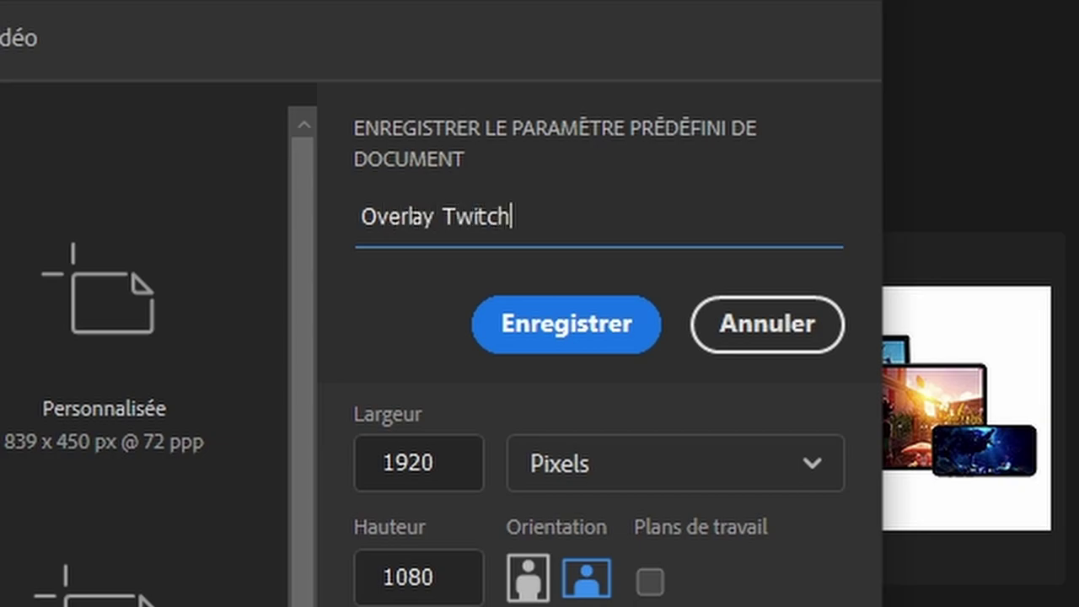
type("Overlay Twitch")
left_click(558, 339)
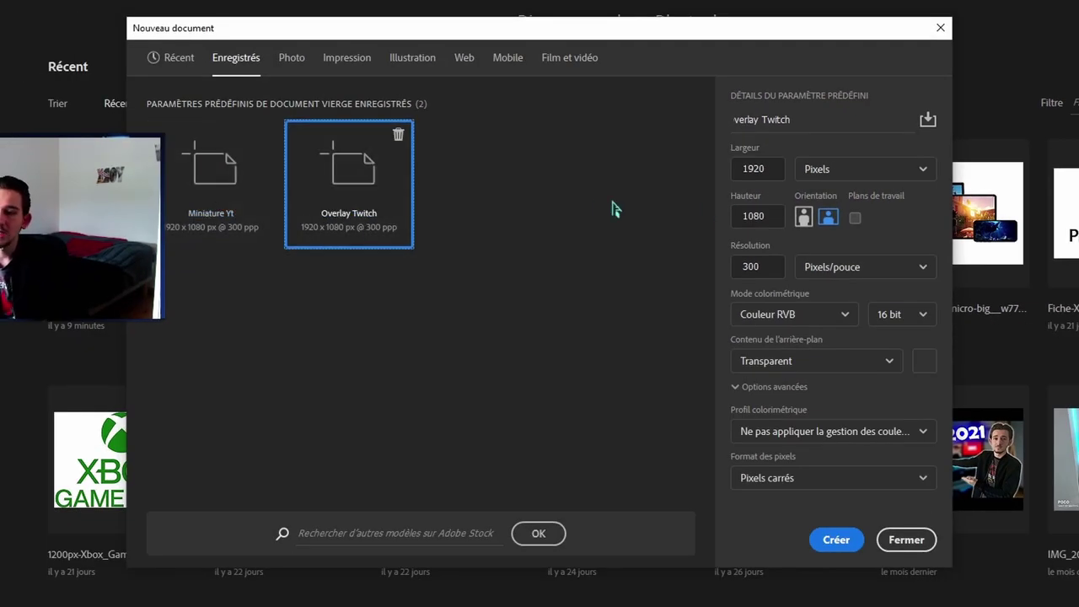
Create the transparent 1920×1080 document, then minimize Photoshop to show the desktop.
left_click(833, 545)
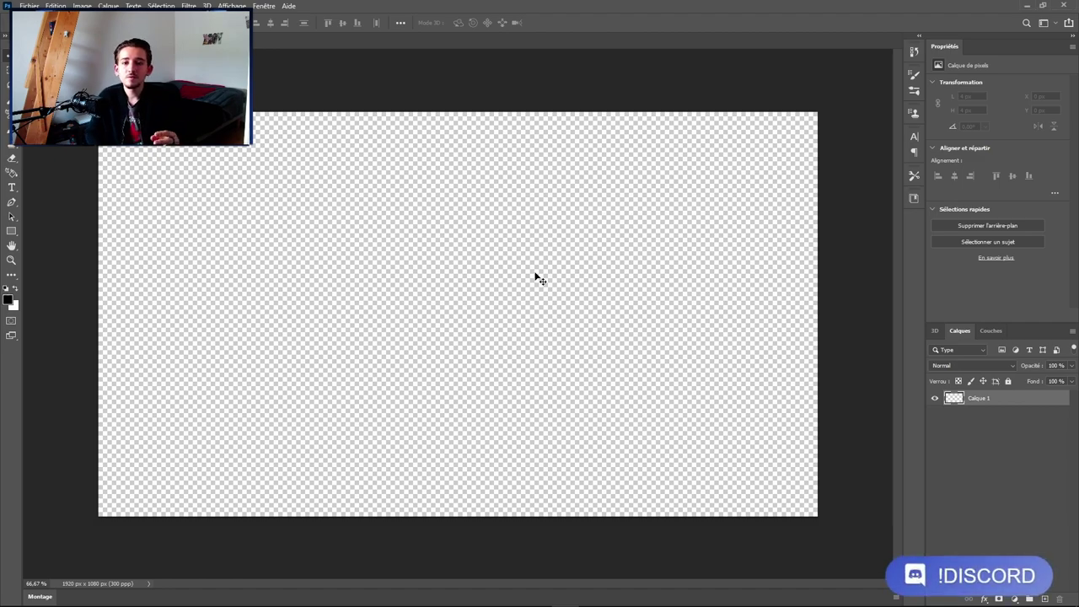
left_click(1027, 7)
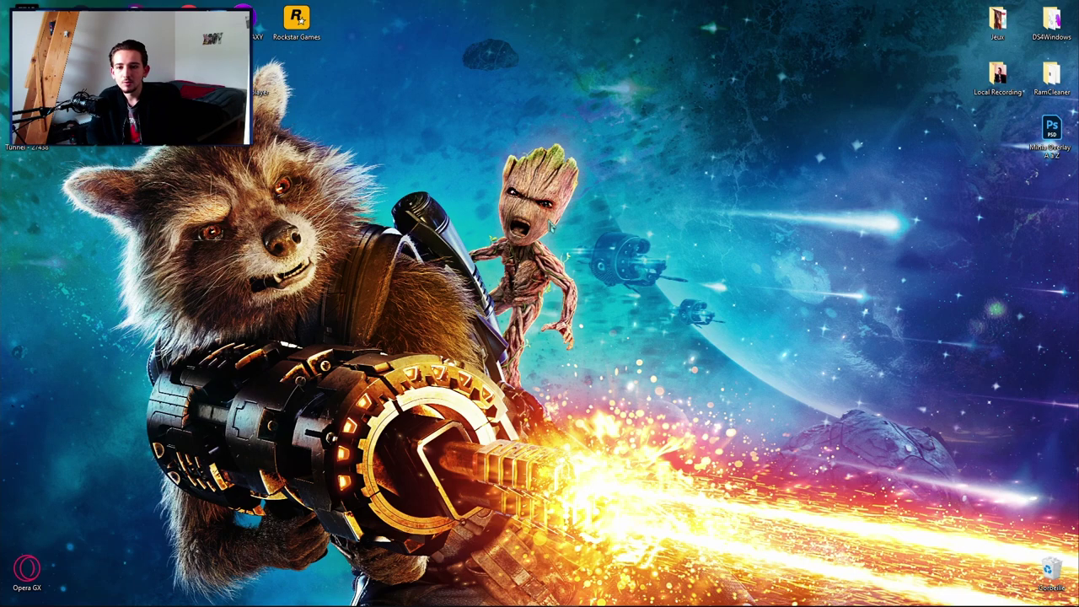
Play the Tunnel video full-screen and snip the whole frame.
left_click_drag(38, 223, 37, 236)
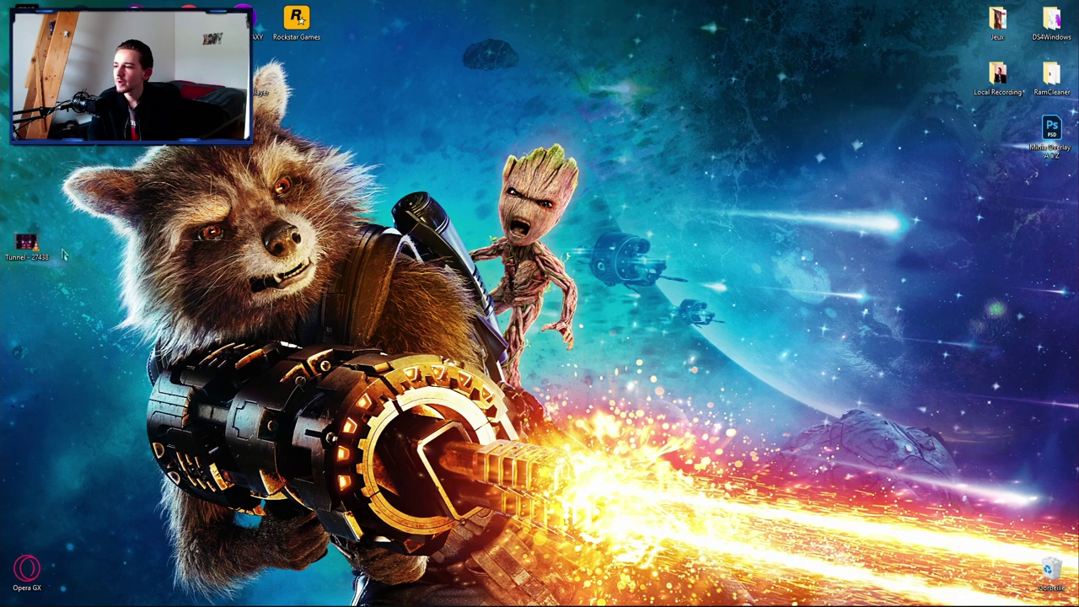
double_click(26, 245)
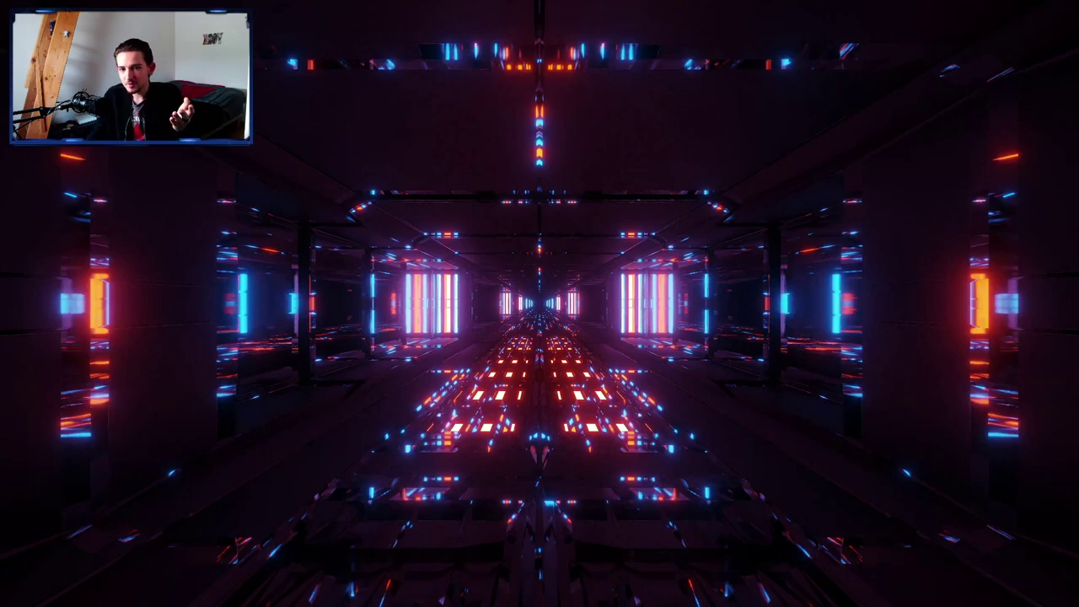
key("super+shift+s")
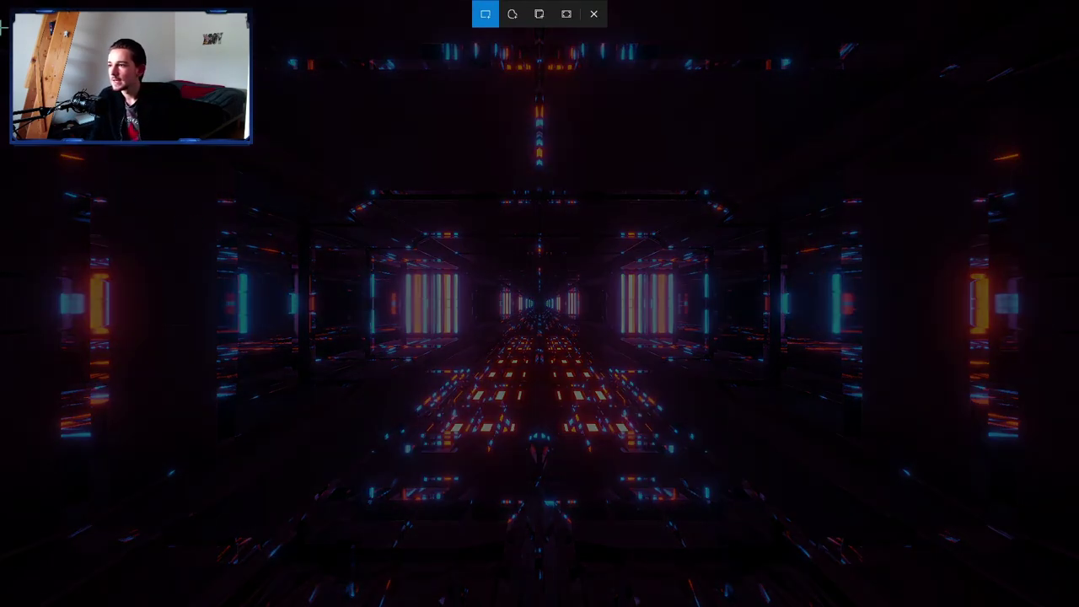
left_click_drag(2, 2, 968, 604)
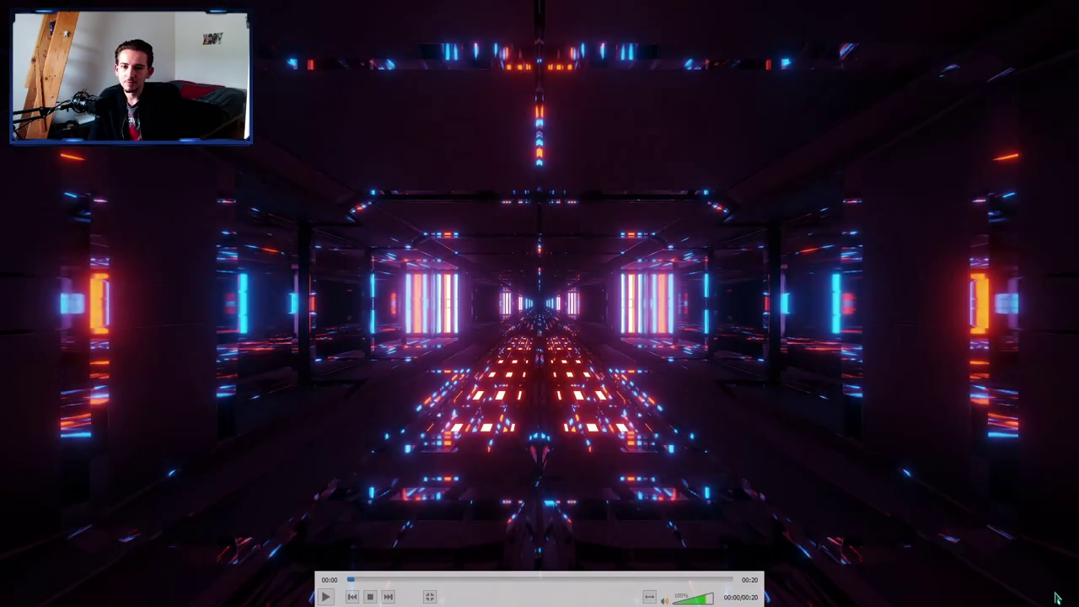
Close the video player, move the video icon back, and return to Photoshop.
double_click(717, 388)
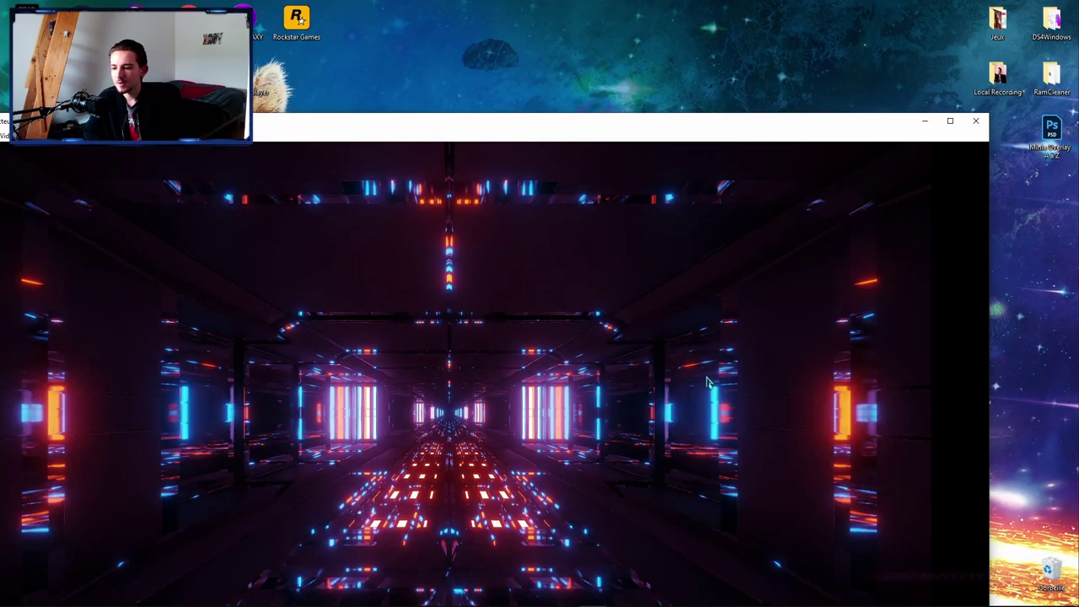
left_click(977, 120)
left_click_drag(26, 242, 26, 133)
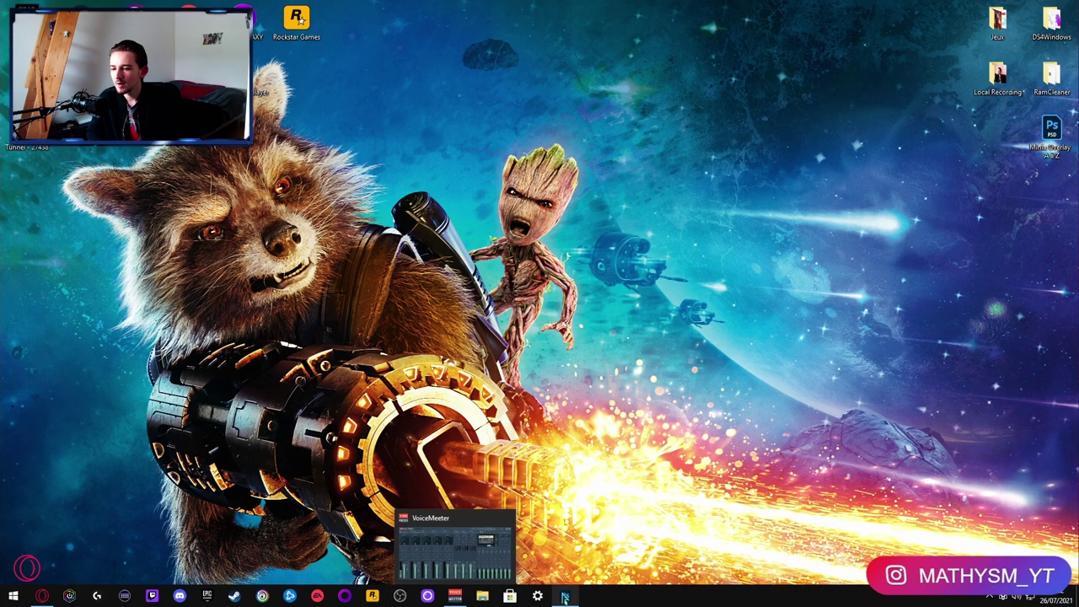
left_click(565, 595)
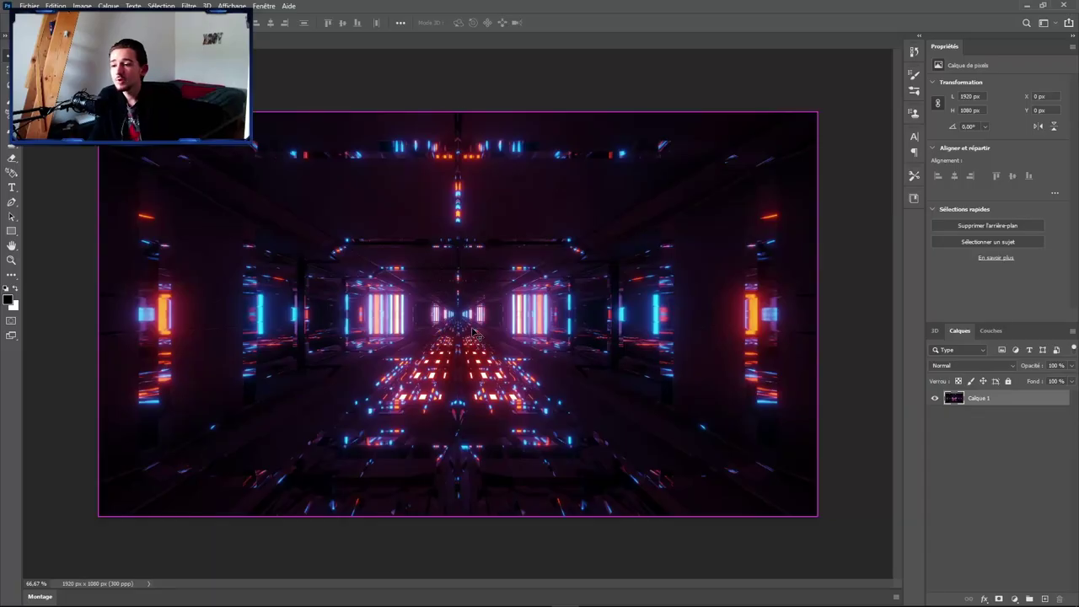
Scroll the canvas view to check the neon tunnel background.
scroll(472, 286, "up", 1)
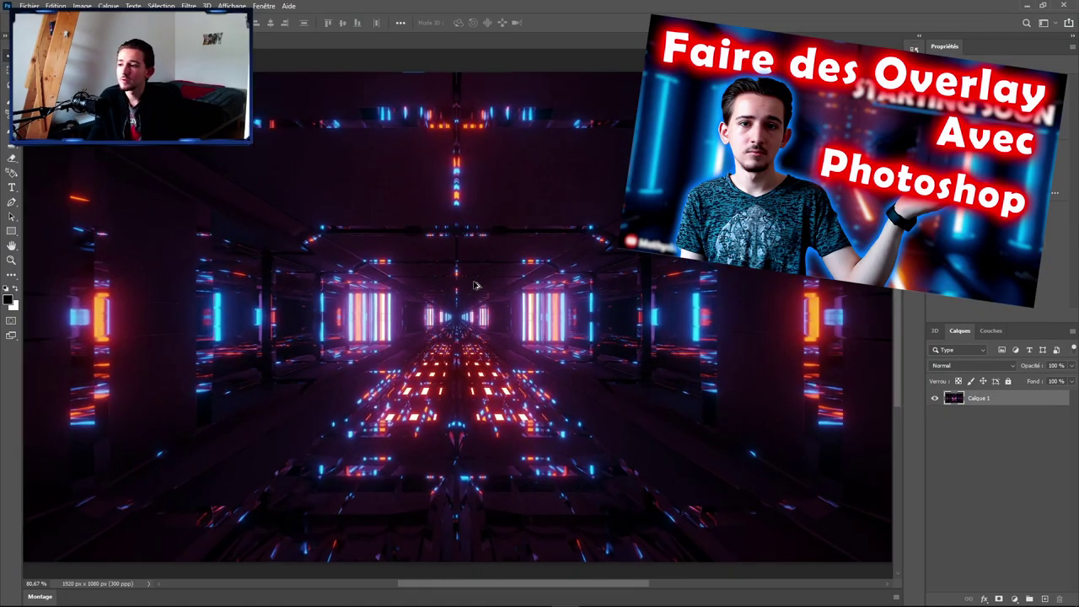
scroll(475, 285, "down", 1)
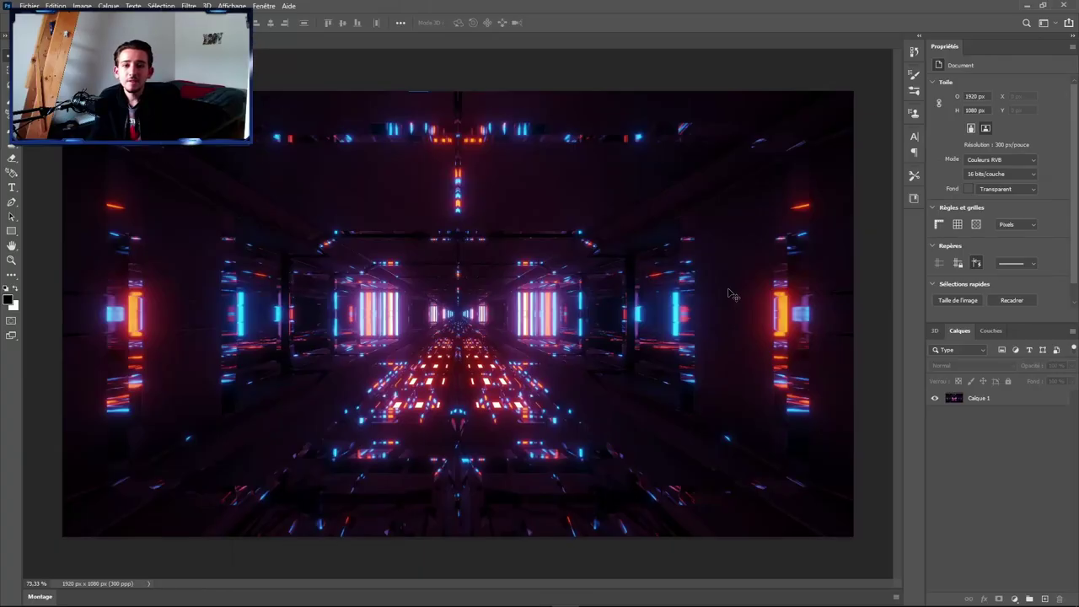
Add a horizontal text box reading 'Start ing soon' and drag it toward the top right.
key("ctrl+minus")
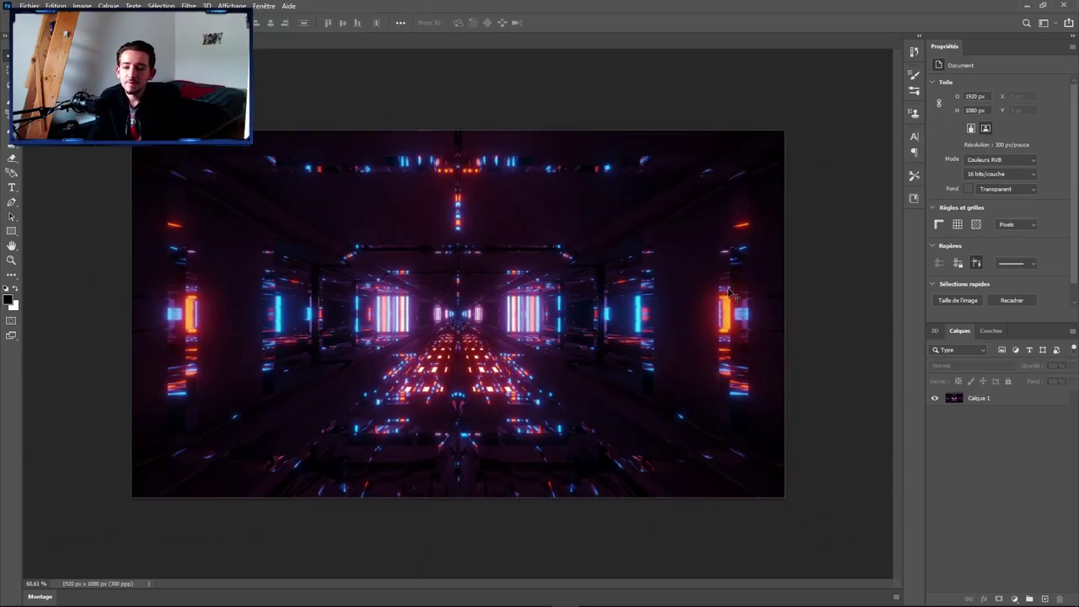
key("ctrl+plus")
key("ctrl+0")
scroll(730, 293, "up", 1)
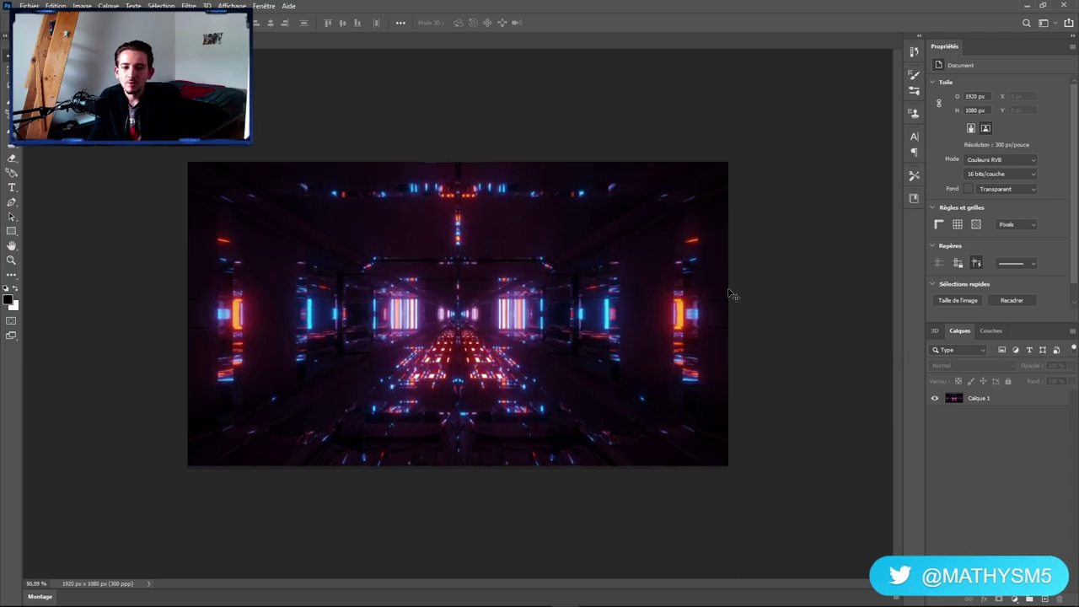
scroll(730, 294, "up", 1)
scroll(730, 293, "down", 1)
scroll(730, 294, "up", 1)
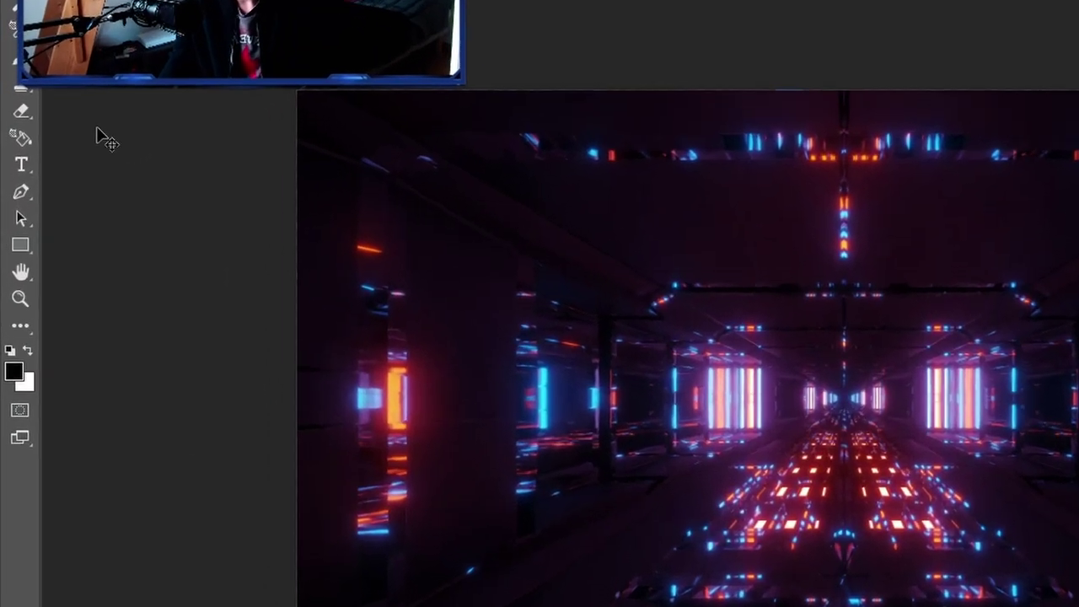
left_click(11, 187)
right_click(37, 125)
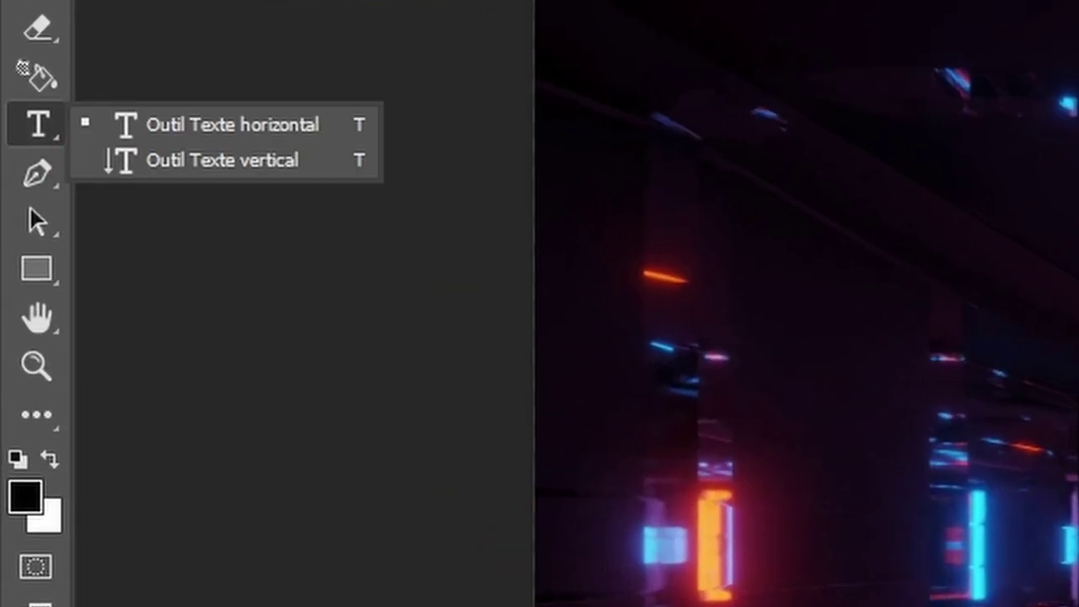
left_click_drag(156, 106, 986, 523)
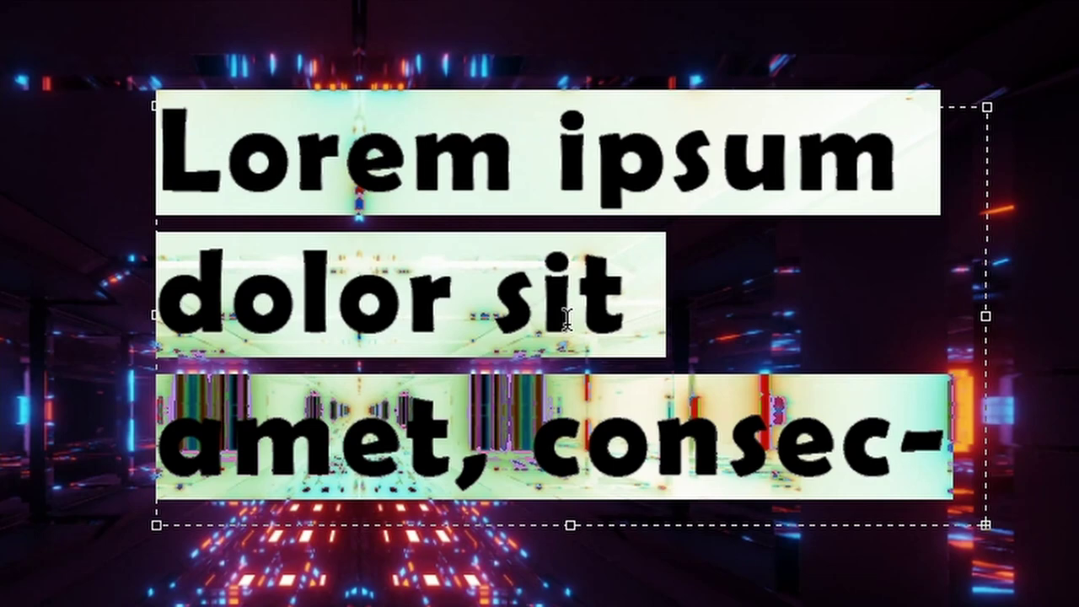
type("Start ")
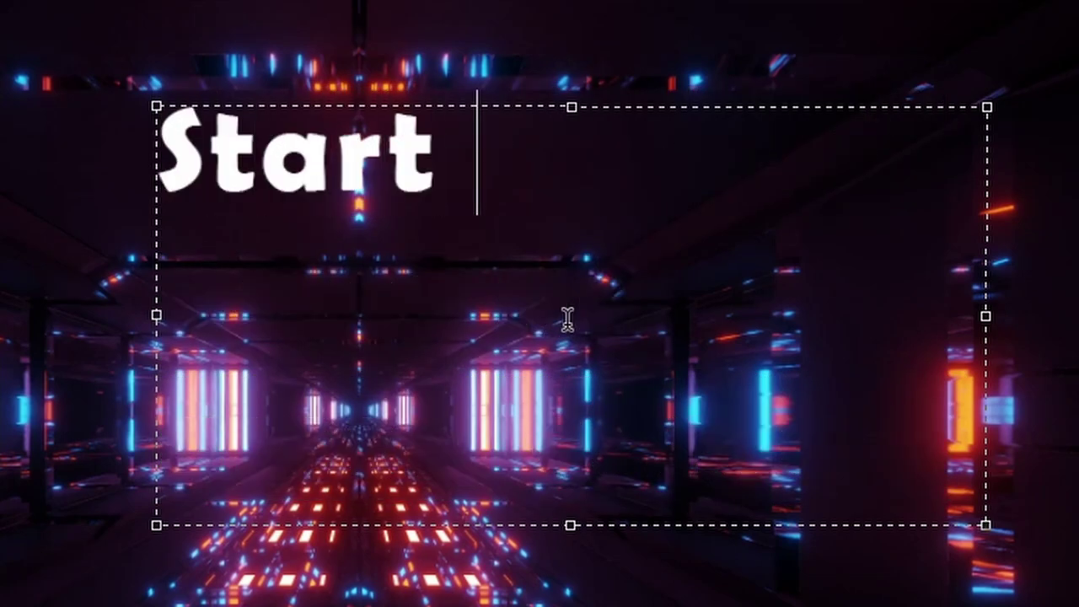
type("ing soon")
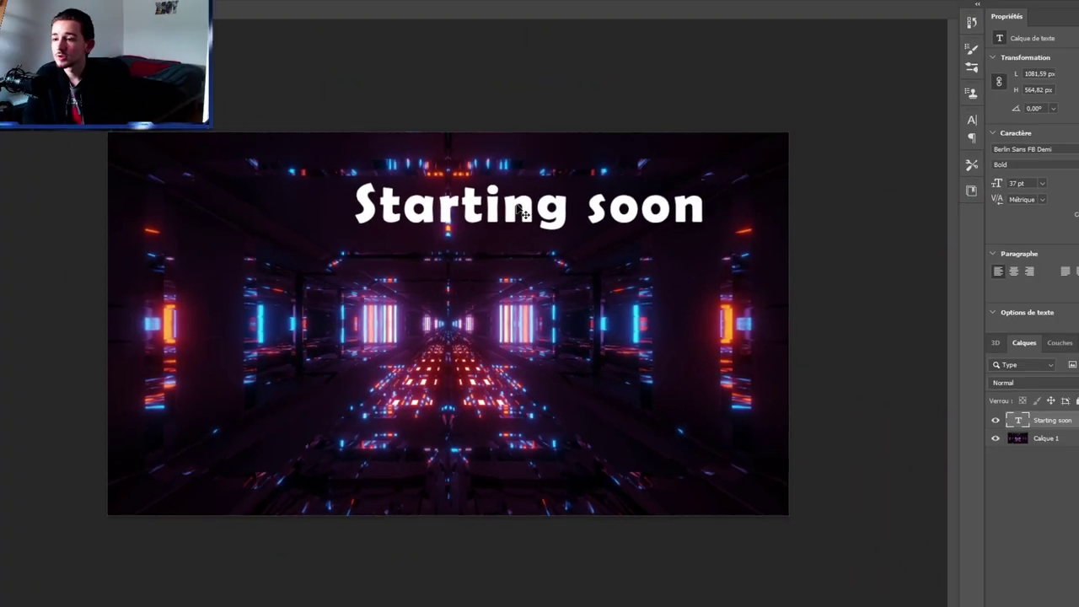
left_click_drag(498, 221, 570, 184)
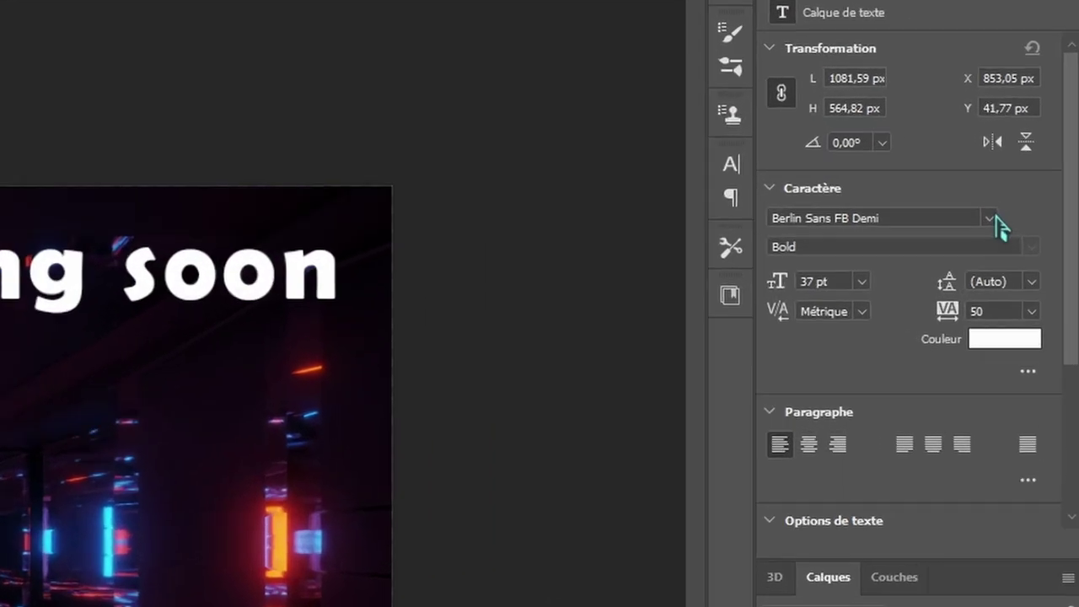
Set the title font to Berlin Sans FB Demi and enlarge it to 47 pt.
left_click(1037, 163)
key("Down")
key("Down")
key("Down")
key("Down")
key("Down")
key("Down")
key("Down")
key("Down")
key("Down")
key("Down")
key("Down")
key("Down")
key("Down")
key("Down")
key("Down")
key("Down")
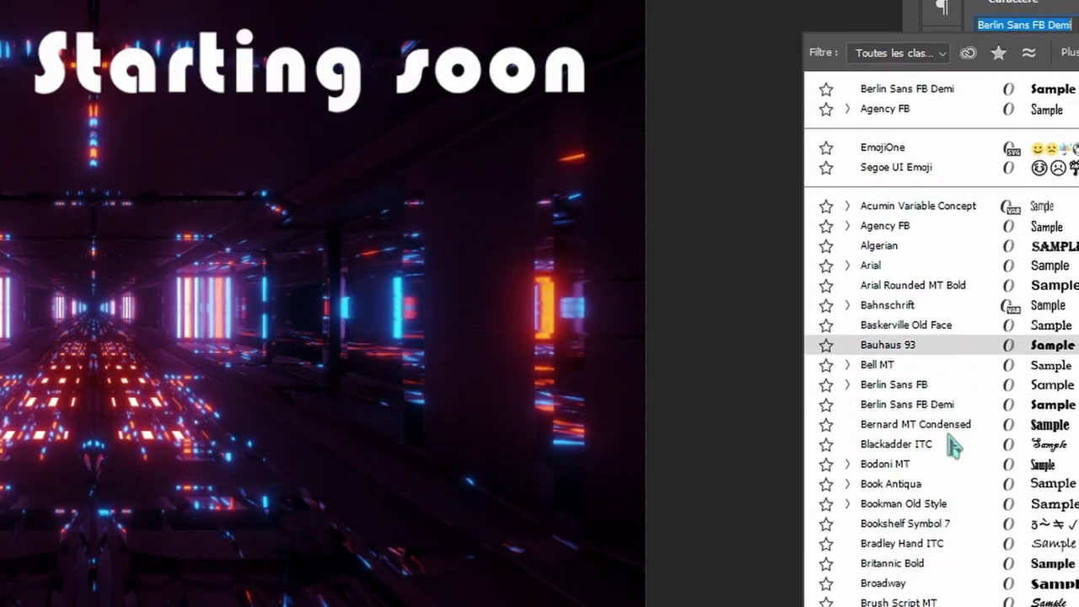
left_click(950, 405)
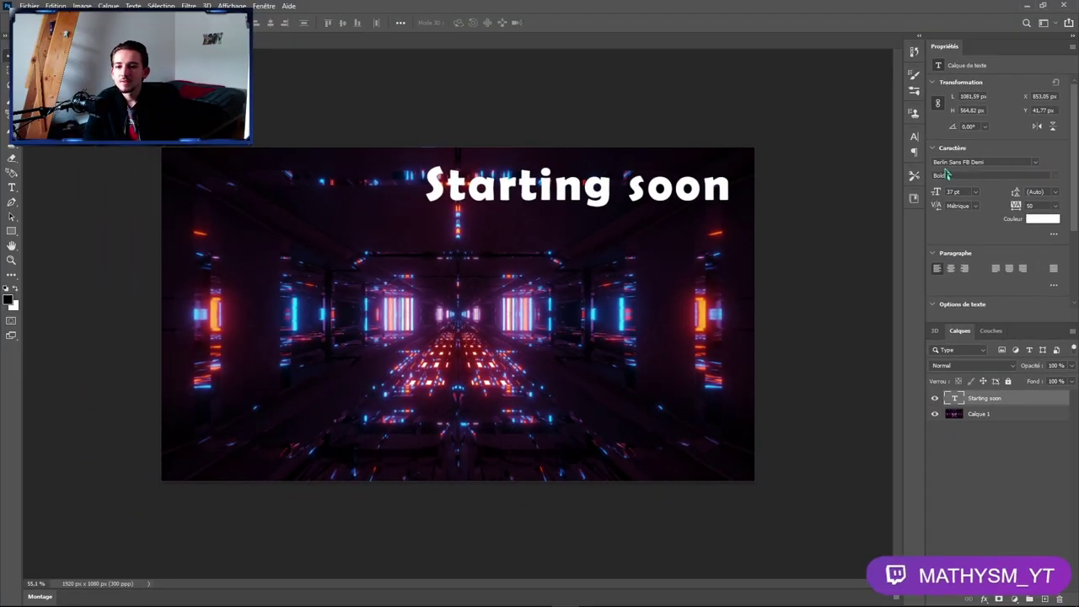
left_click(936, 161)
left_click(1005, 157)
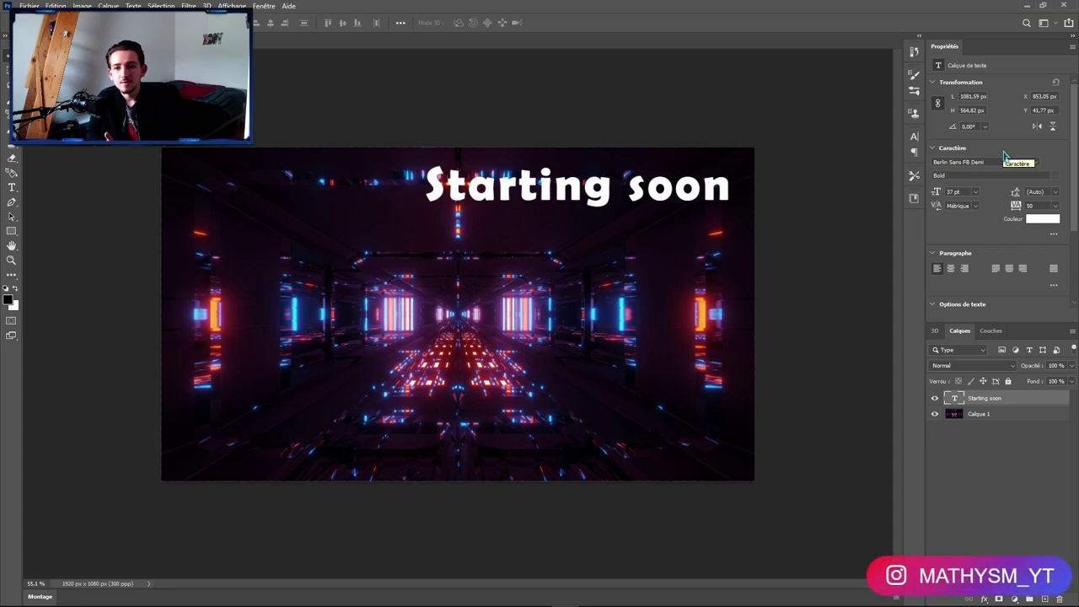
left_click(976, 192)
left_click(975, 193)
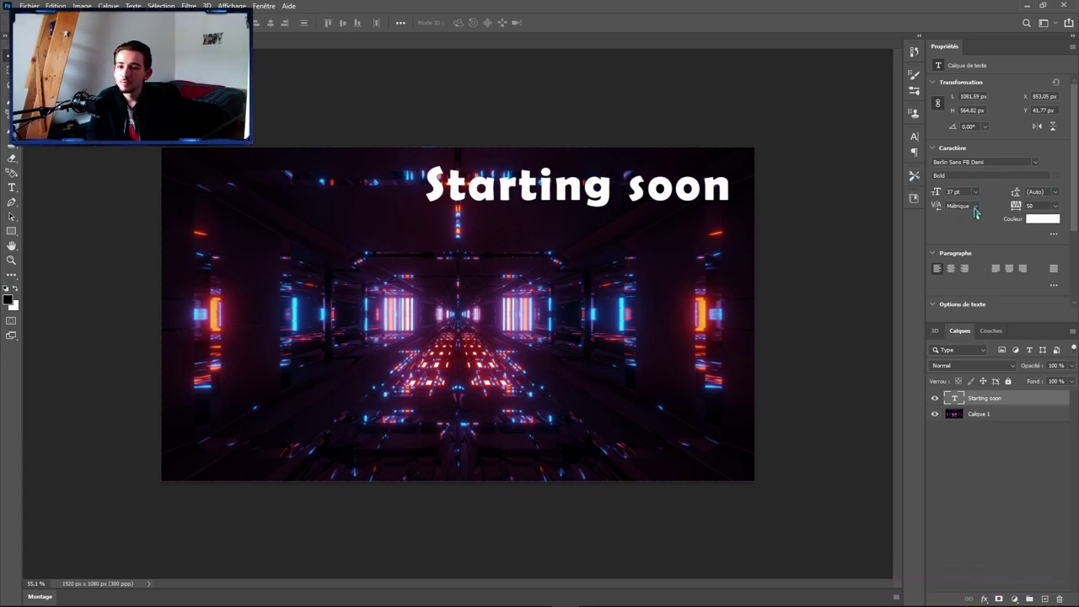
left_click_drag(941, 193, 942, 193)
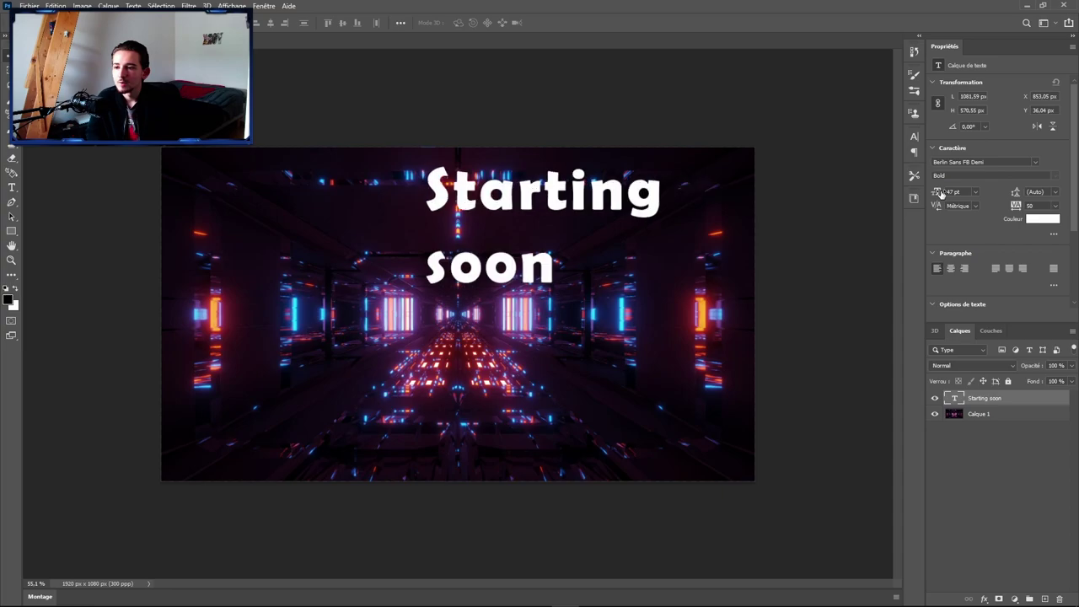
Widen the title's text box to fit one line and shift it left.
double_click(593, 208)
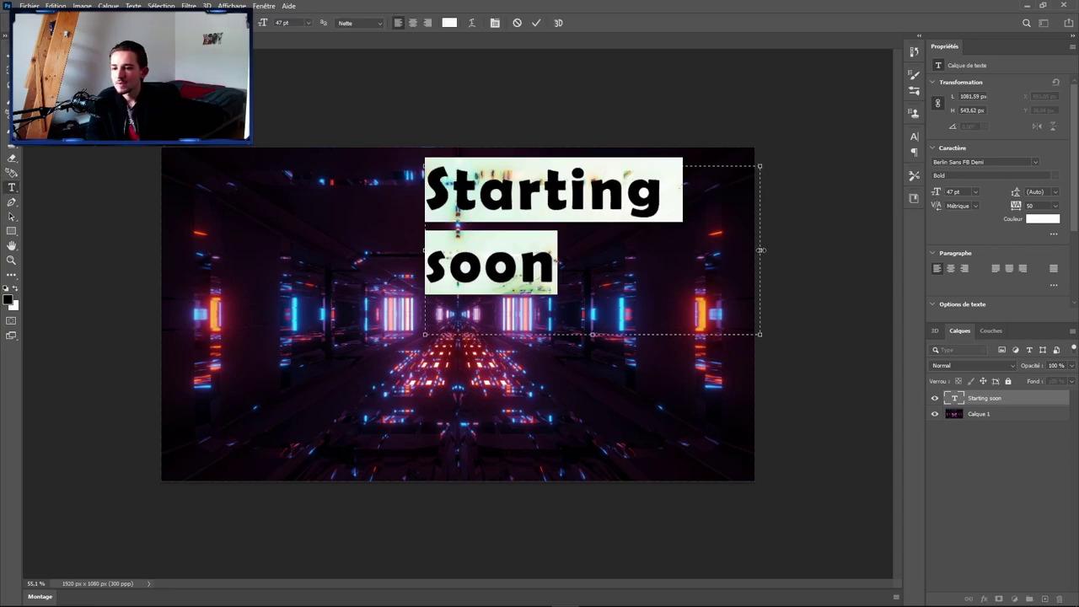
left_click_drag(761, 250, 844, 255)
key("ctrl+Return")
key("v")
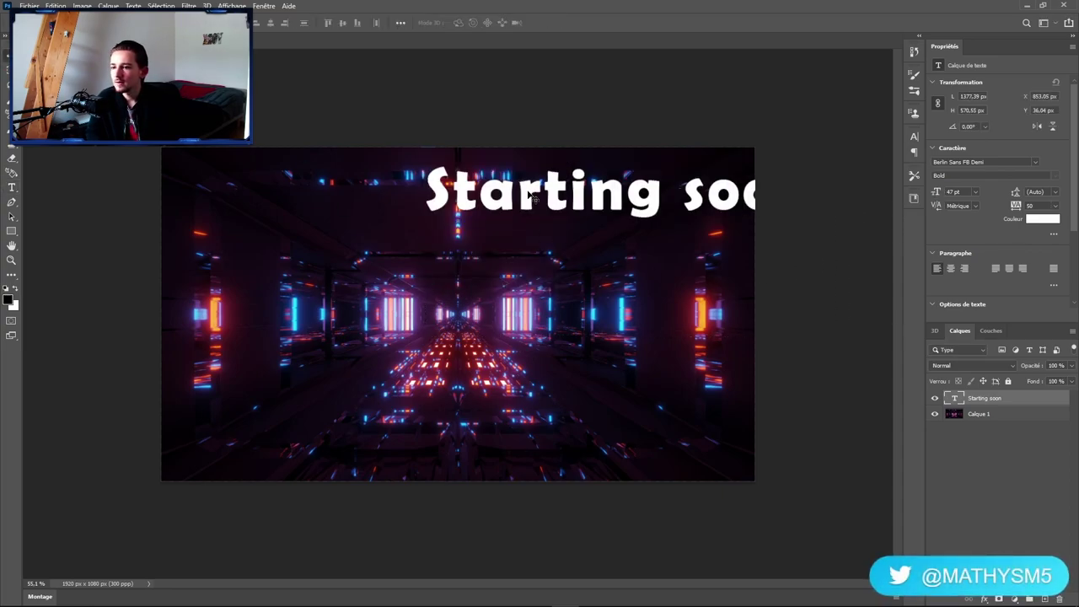
left_click_drag(527, 196, 461, 190)
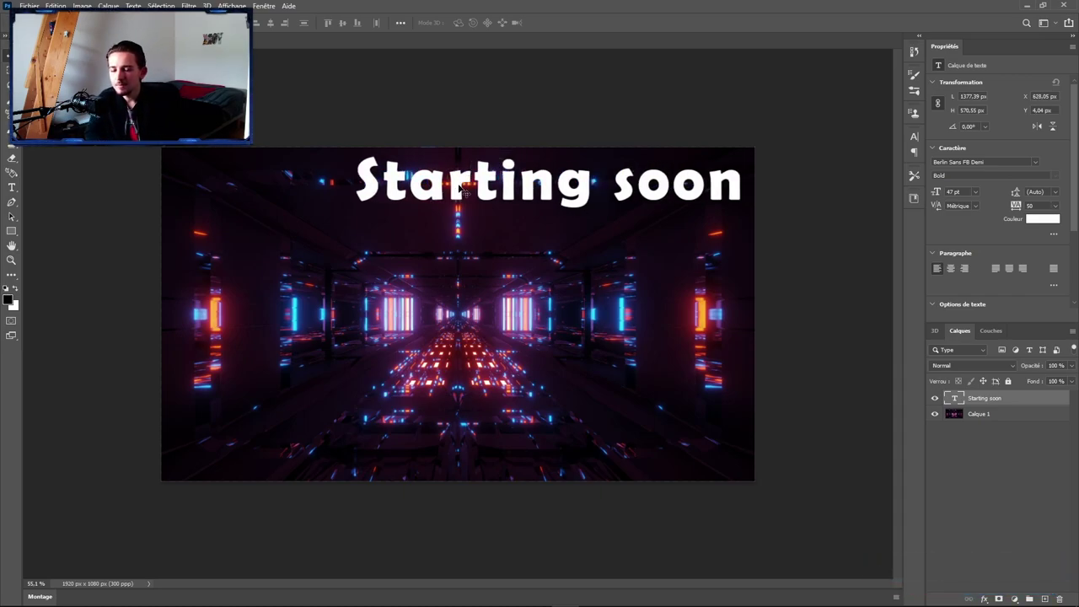
Resize the title to 38 pt and move it right and down near the top.
left_click(955, 192)
type("38")
key("Return")
left_click_drag(515, 184, 590, 211)
Draw a thin rectangle bar under the title and delete the extra second bar.
left_click(12, 231)
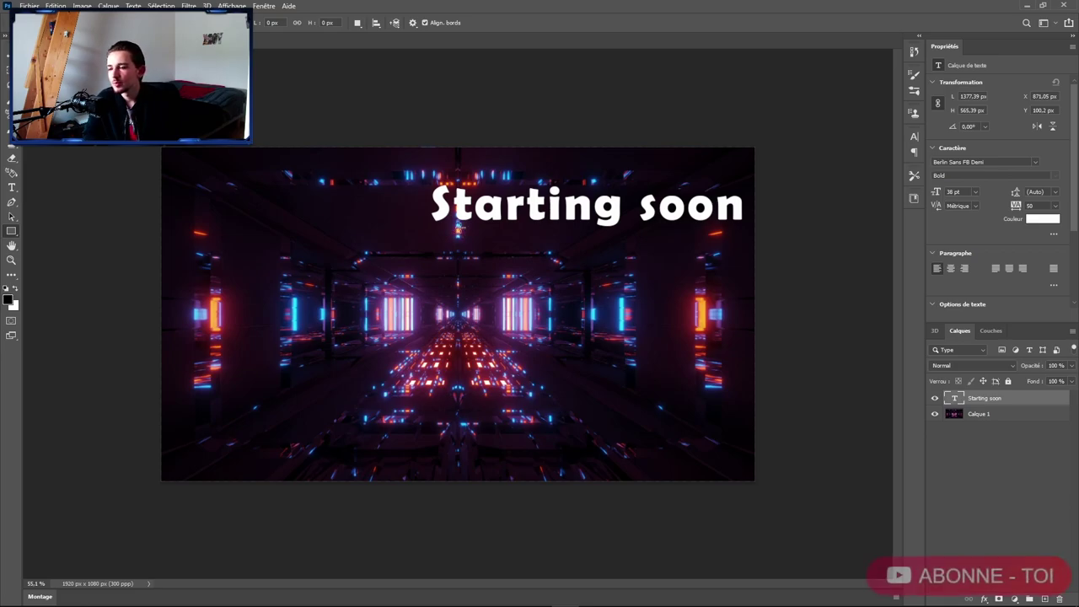
left_click_drag(458, 225, 727, 229)
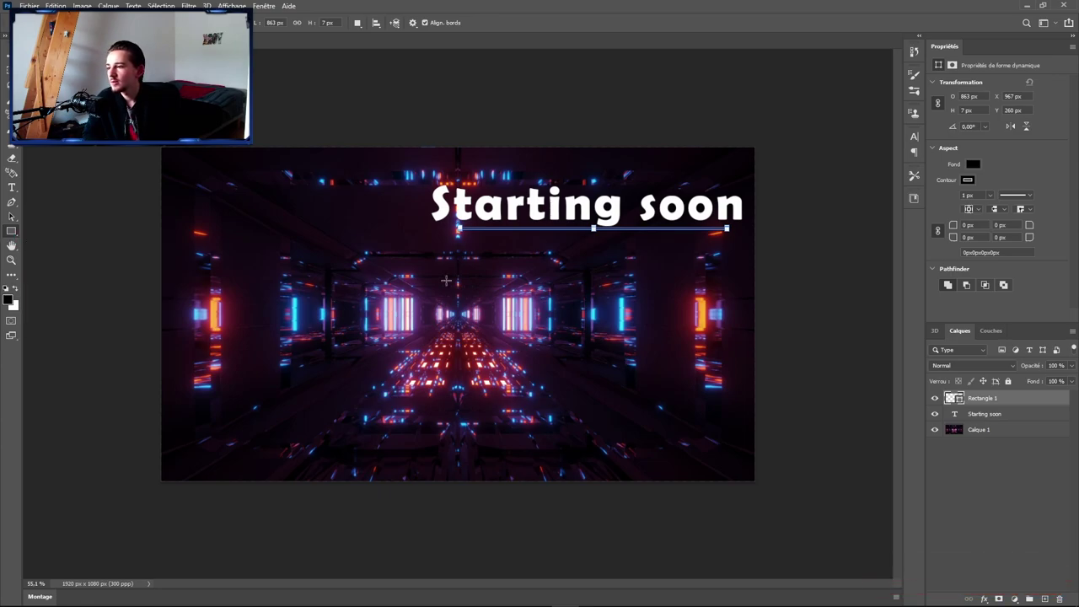
left_click_drag(341, 261, 693, 263)
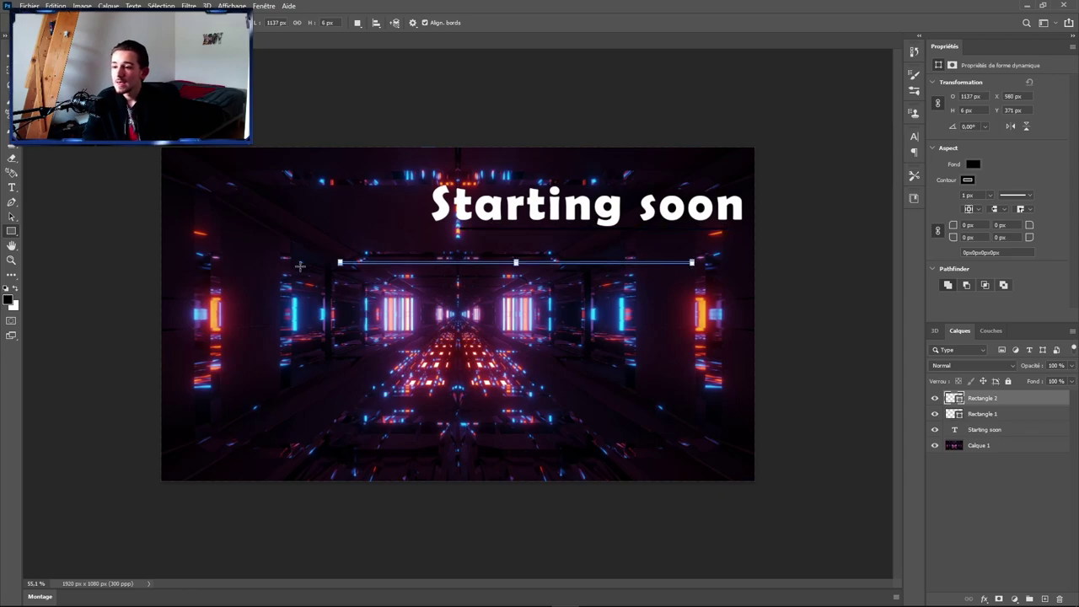
key("v")
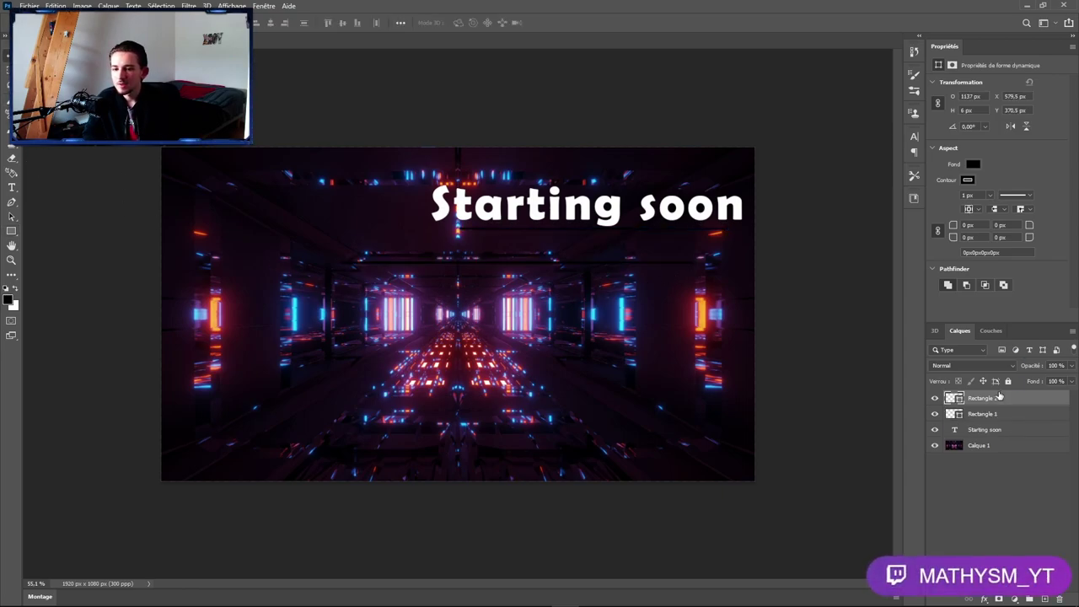
key("Delete")
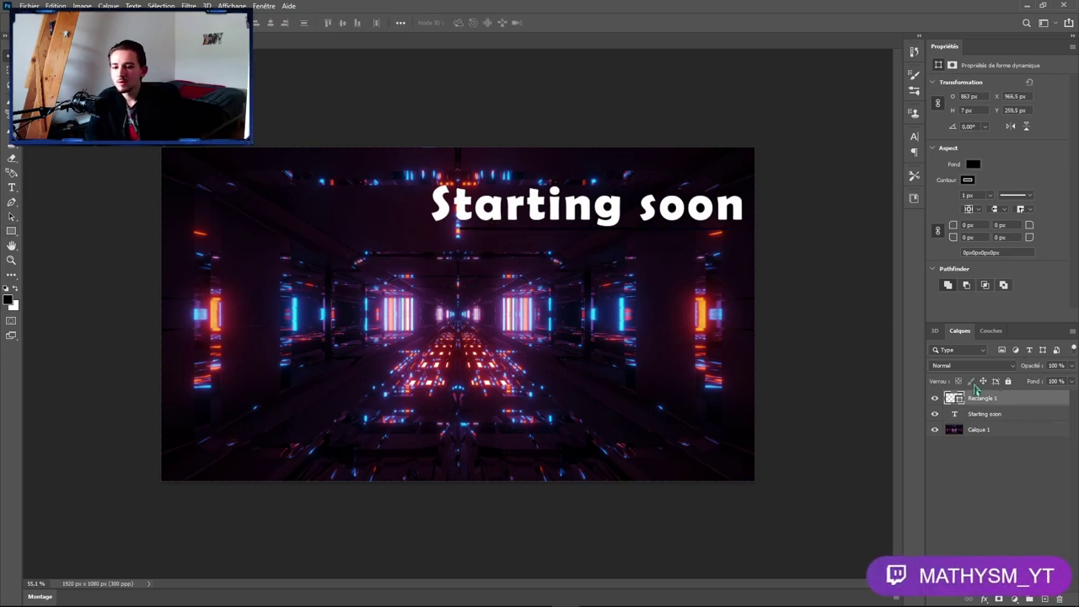
Remove the bar's outline by setting its stroke to none.
left_click(969, 181)
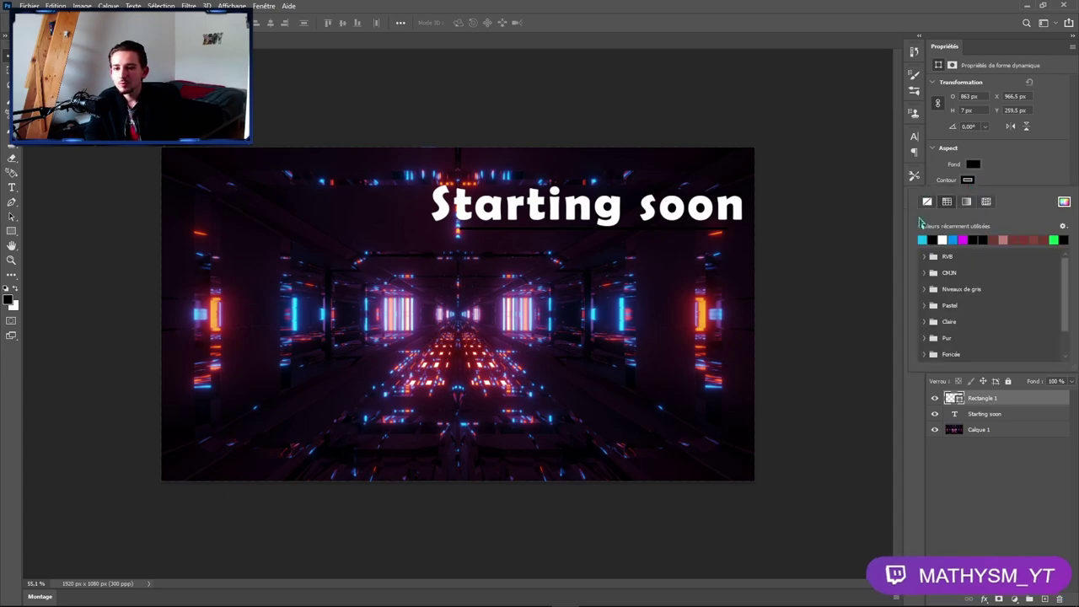
left_click(938, 205)
left_click(1035, 165)
Fill the bar with cyan and nudge it slightly lower.
left_click(974, 165)
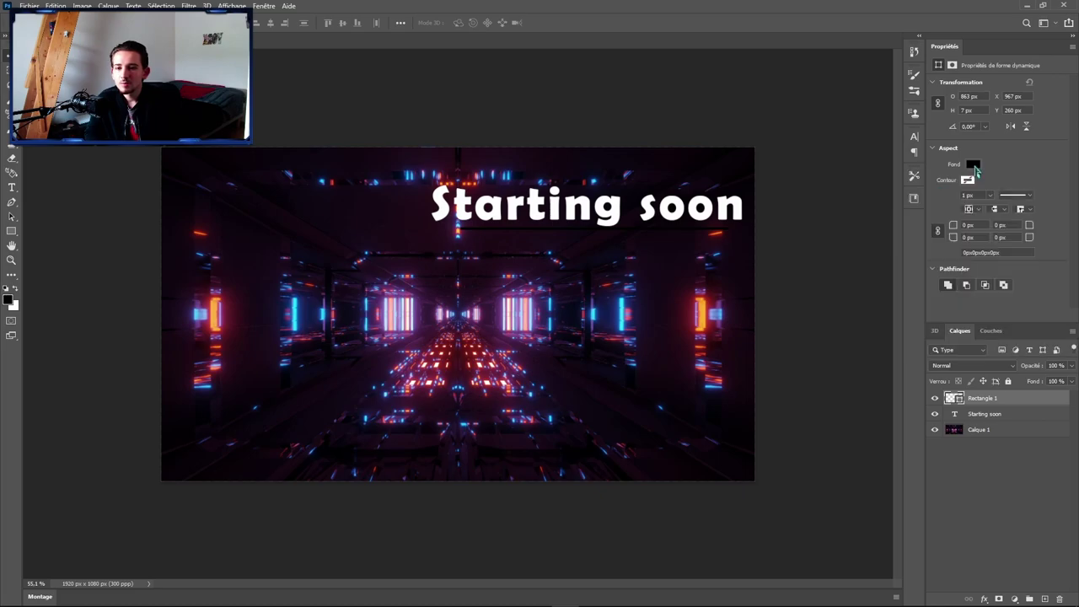
left_click(1064, 186)
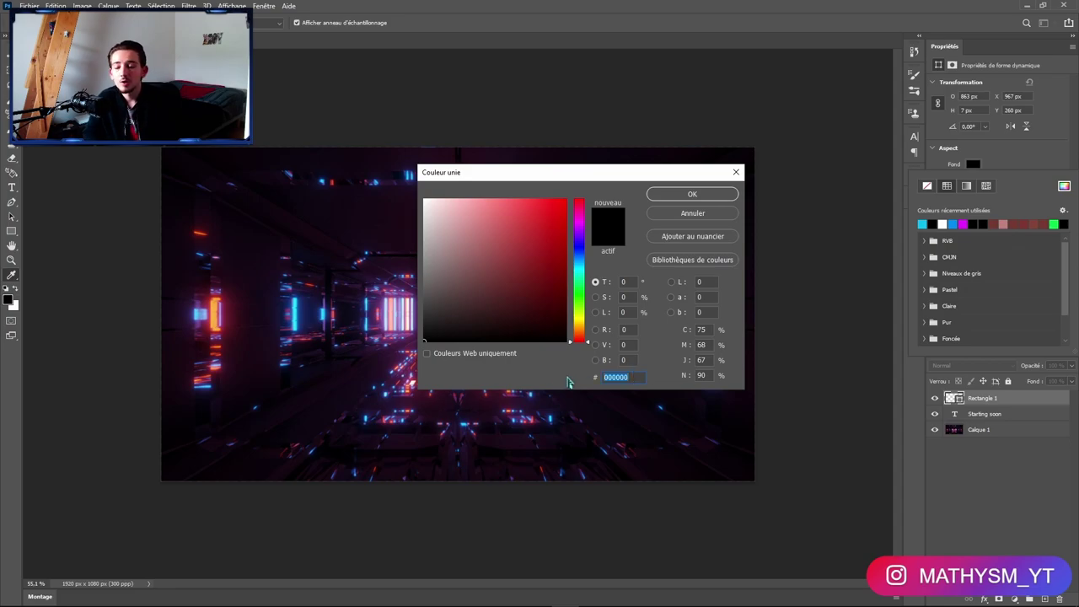
left_click(737, 173)
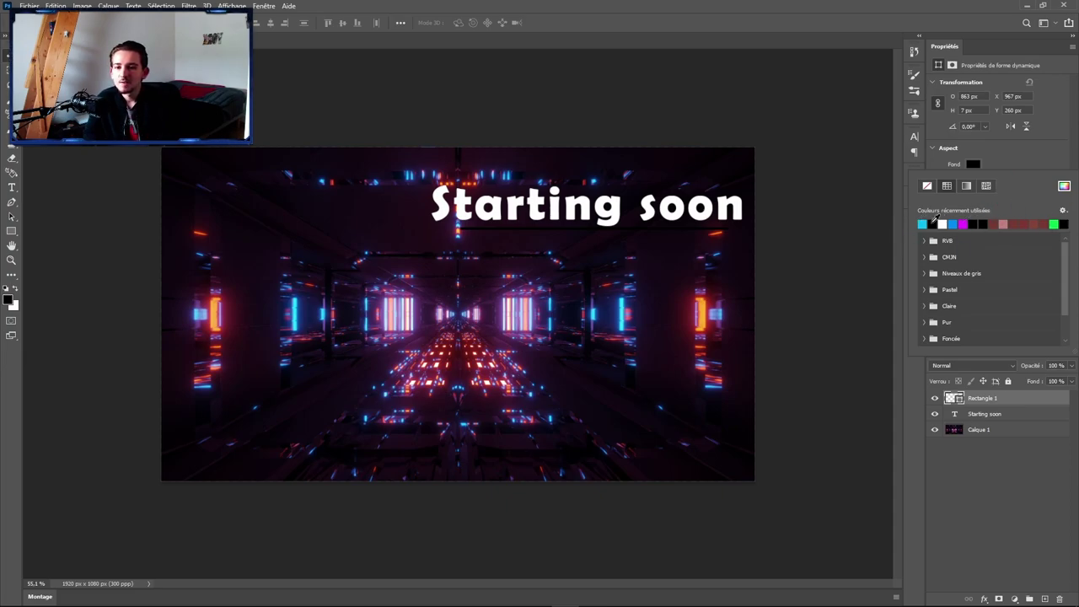
left_click(922, 223)
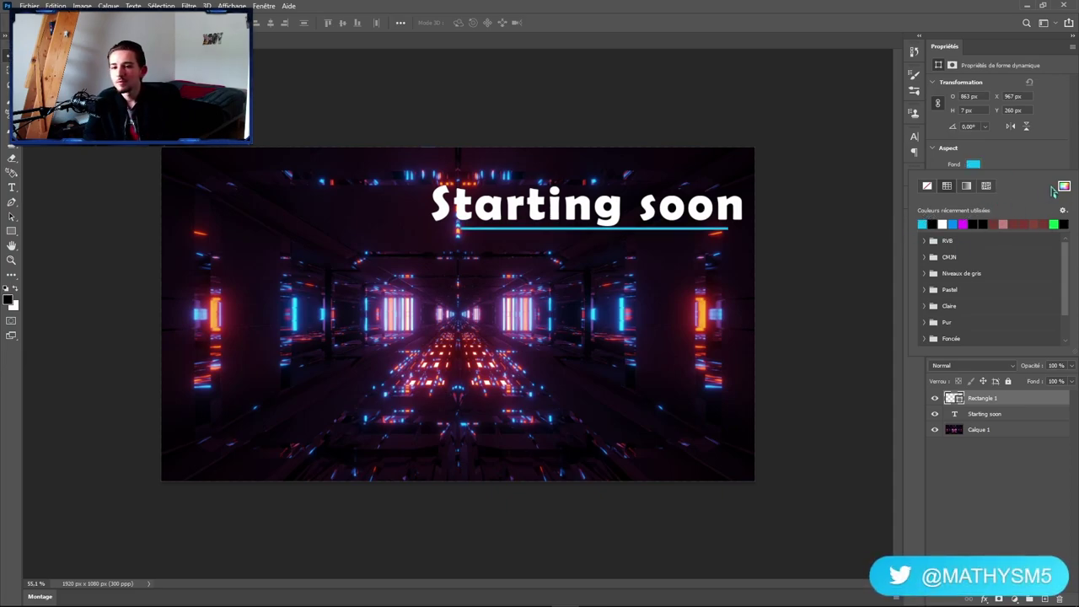
left_click(1042, 158)
left_click_drag(569, 236, 569, 240)
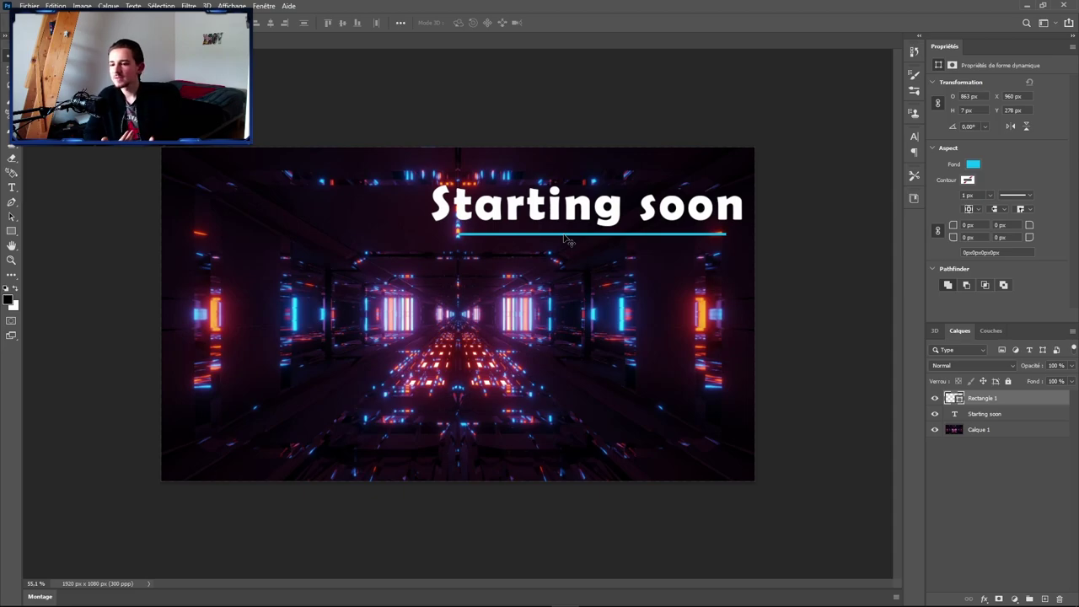
left_click(462, 230)
scroll(461, 179, "up", 3)
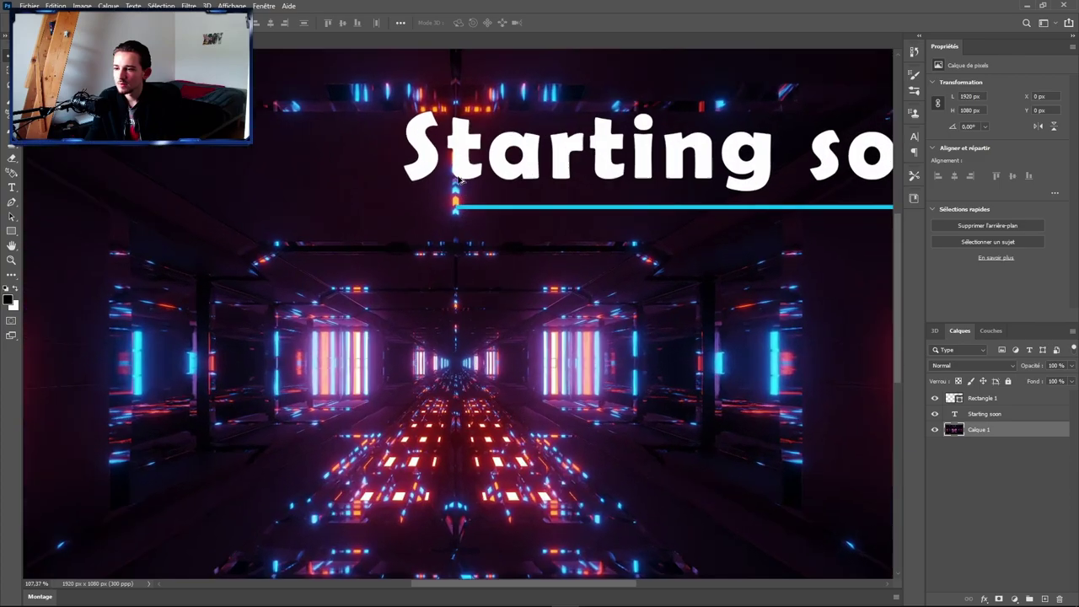
scroll(461, 180, "up", 5)
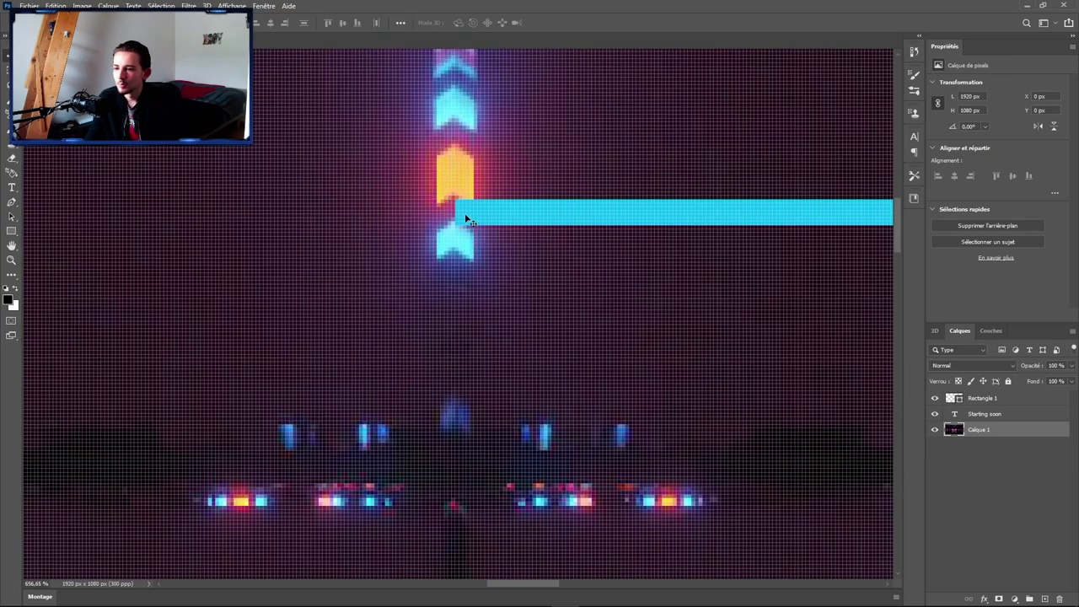
scroll(462, 218, "down", 8)
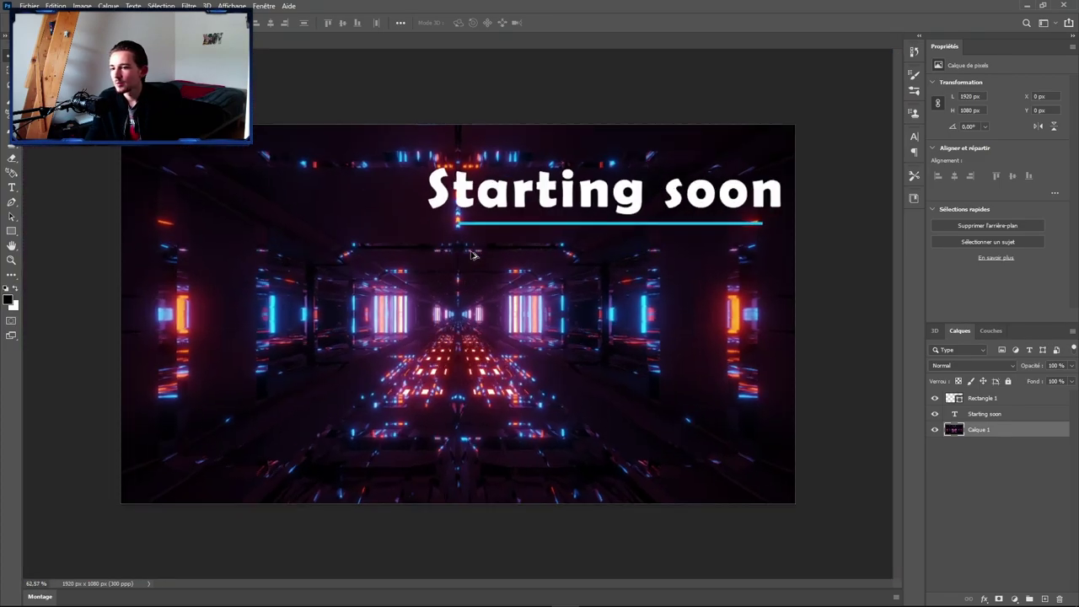
scroll(654, 215, "up", 1)
left_click(625, 215)
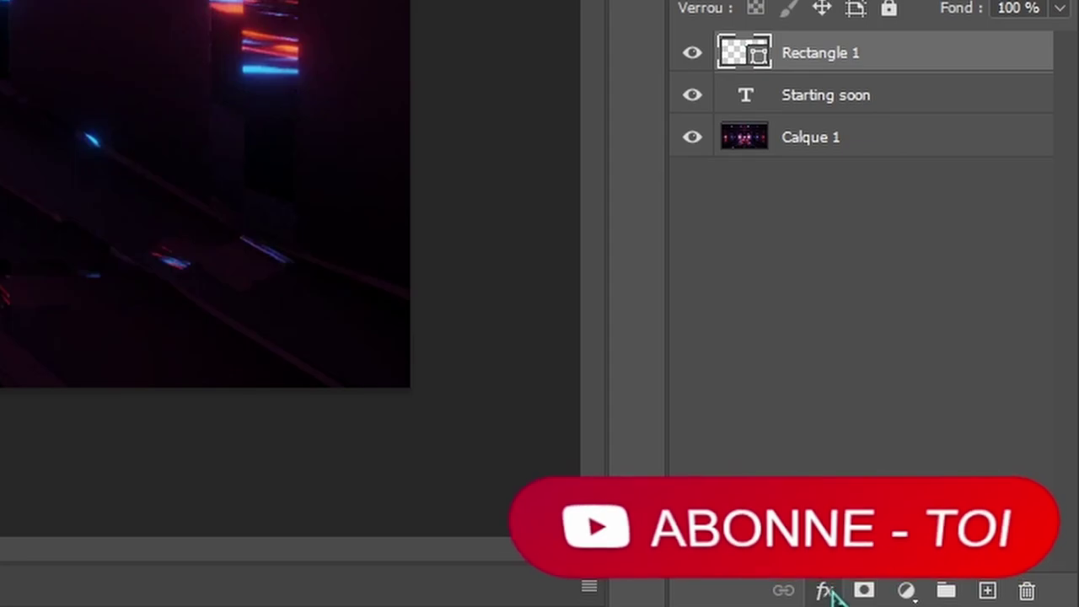
Add an Outer Glow effect to Rectangle 1, first trying a green glow colour.
left_click(901, 594)
left_click(902, 562)
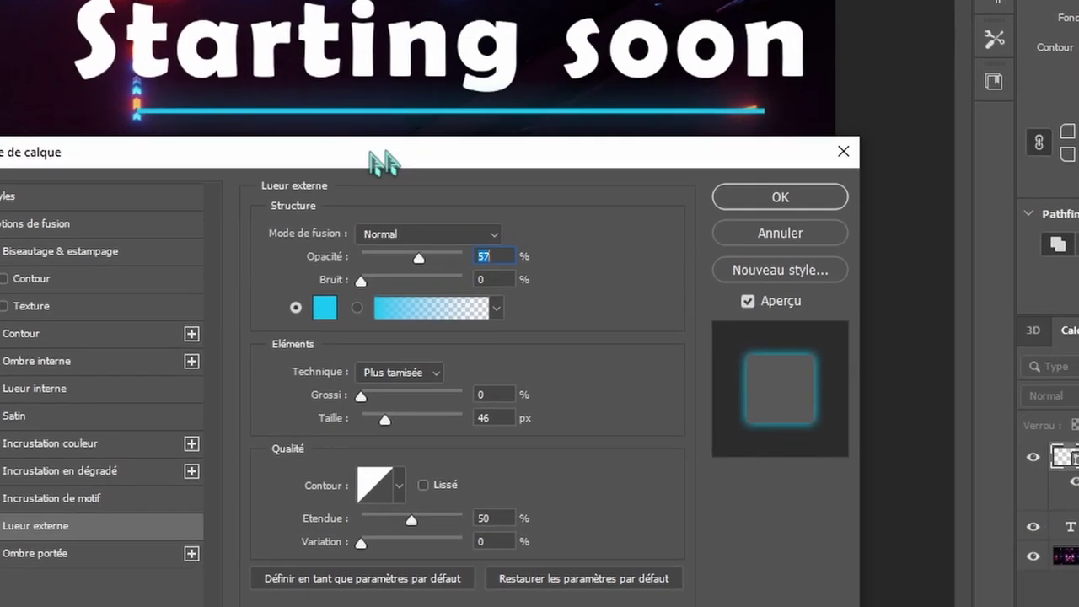
left_click_drag(384, 163, 57, 188)
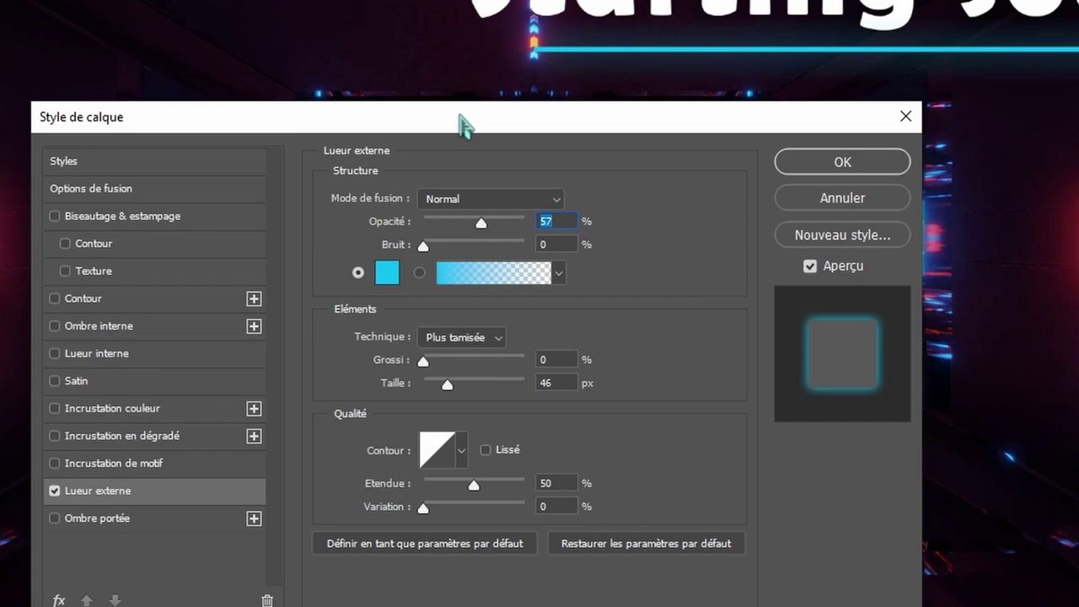
left_click_drag(458, 121, 474, 102)
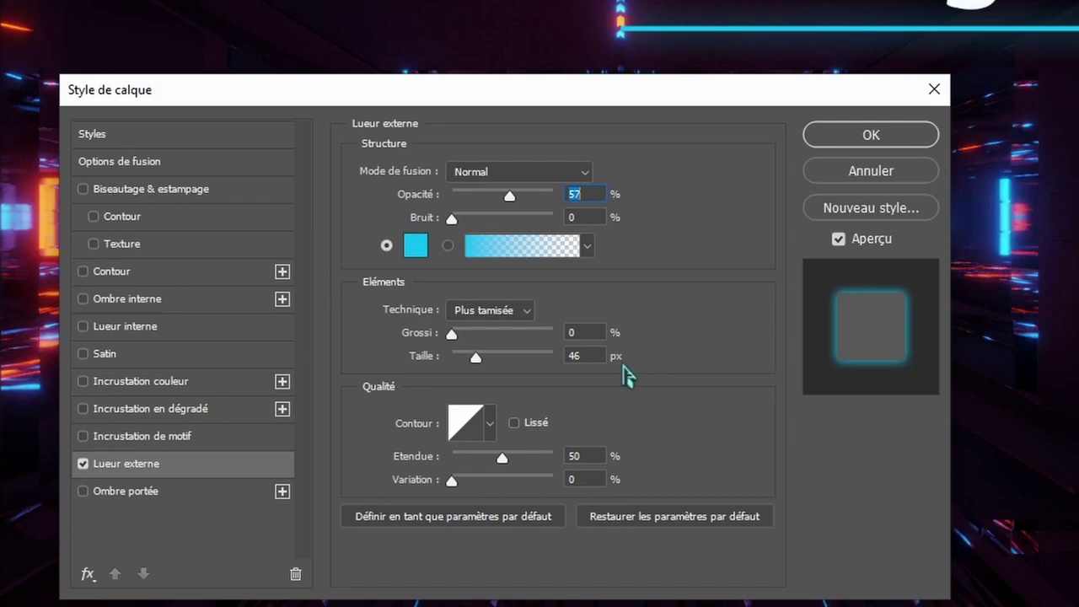
left_click(416, 246)
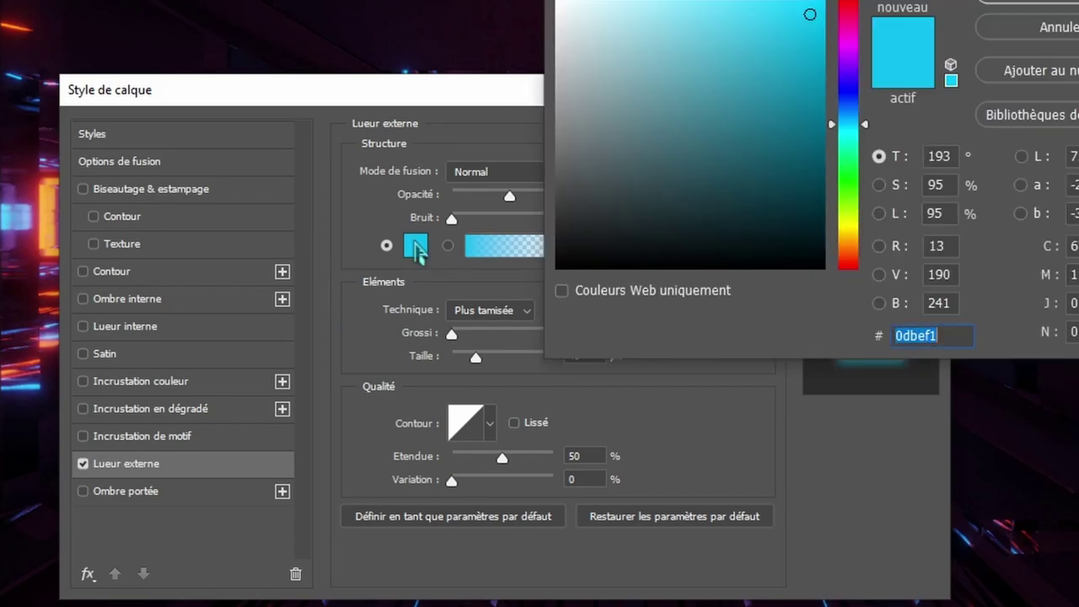
left_click_drag(869, 154, 862, 203)
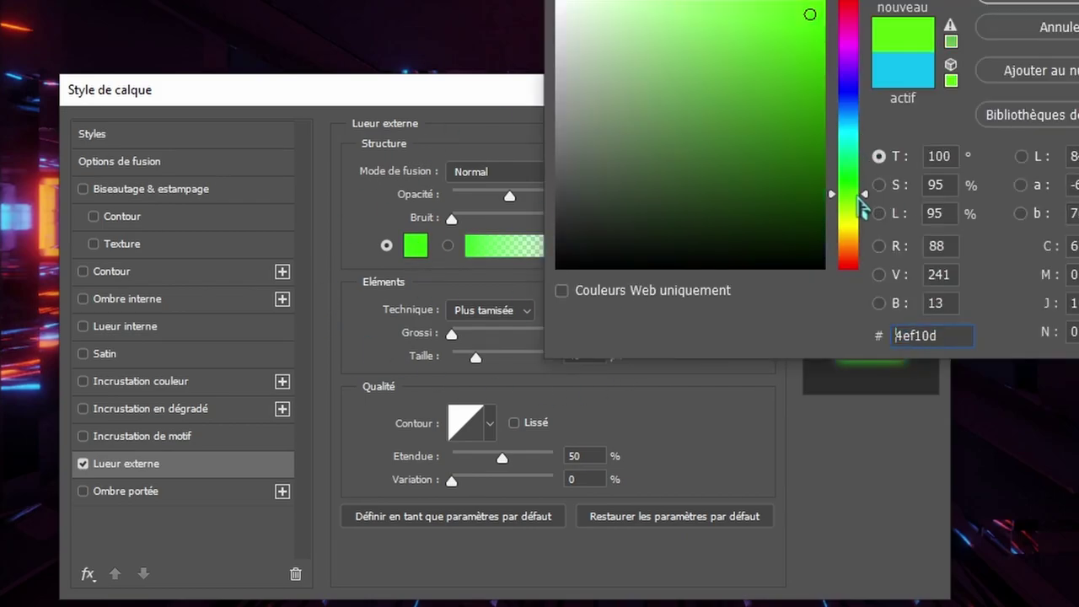
left_click(1029, 3)
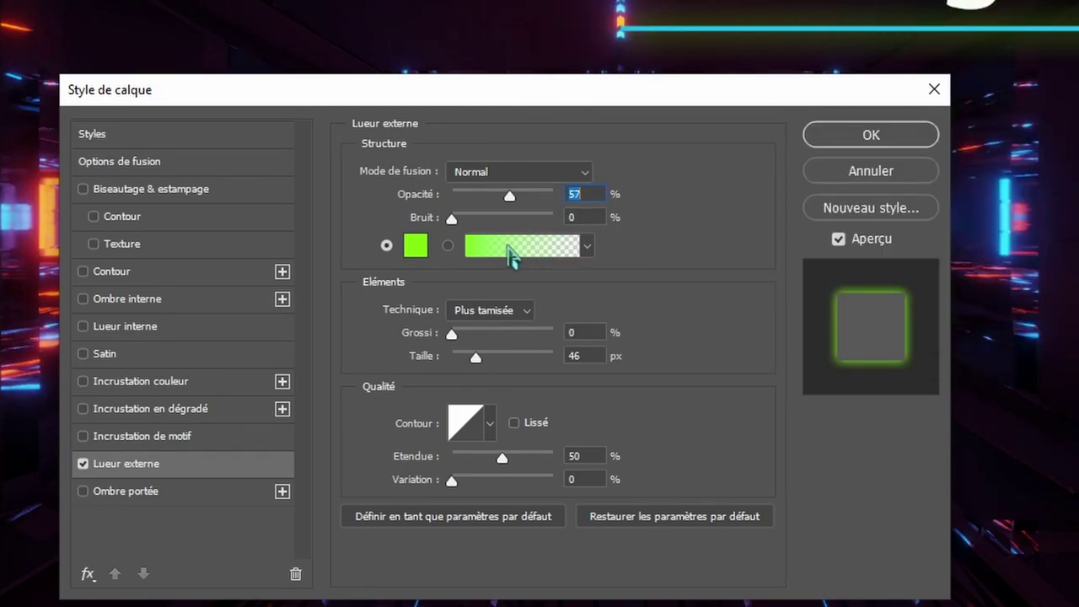
Change the glow colour from red ff0000 to white ffffff and apply the effect.
left_click(413, 249)
type("ff0000")
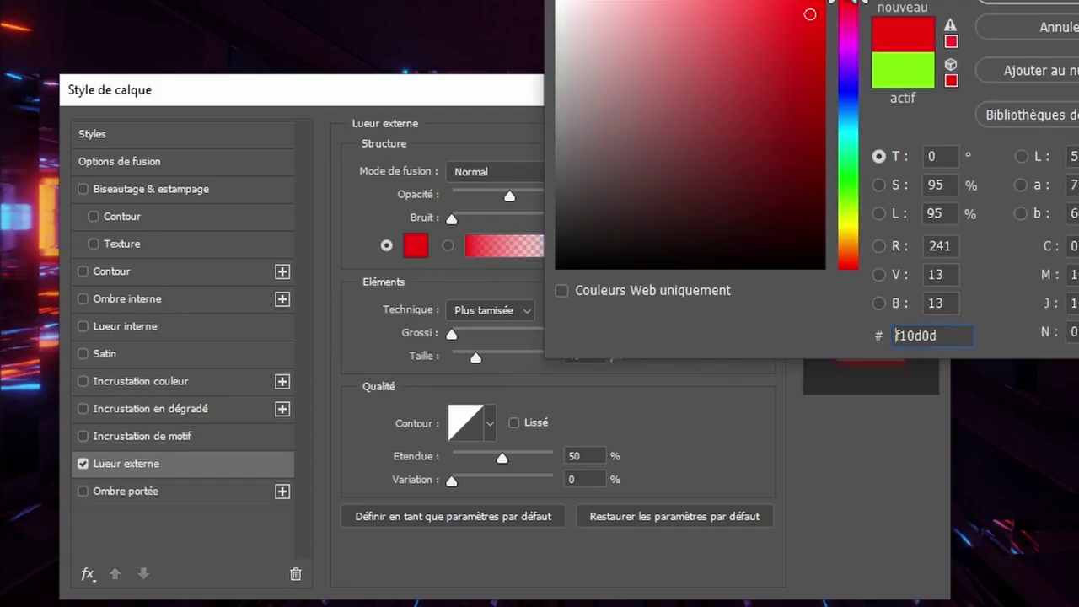
key("Return")
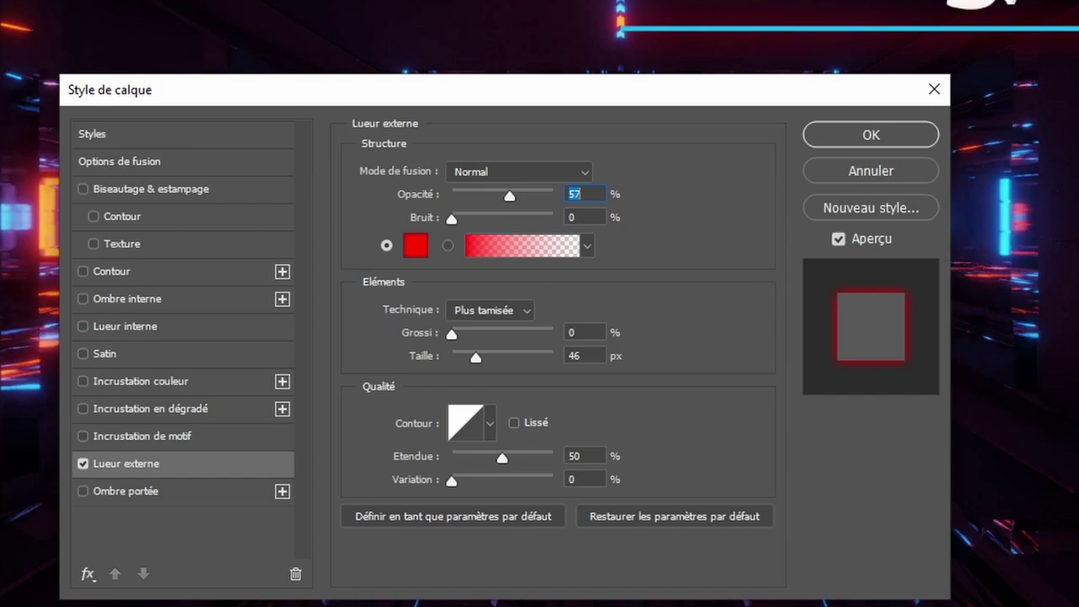
left_click(416, 246)
type("ffffff")
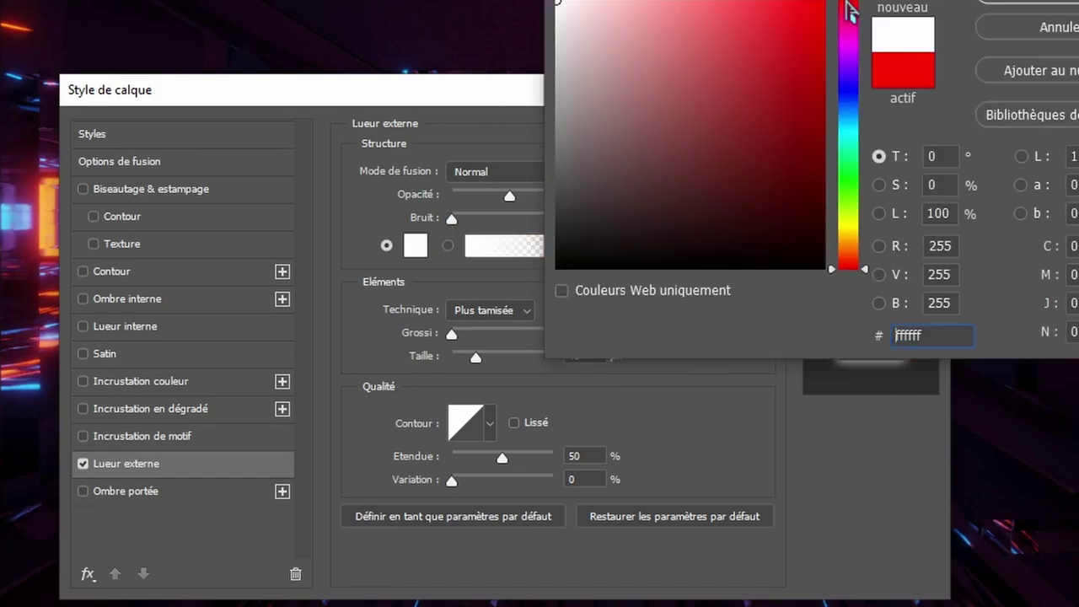
key("Return")
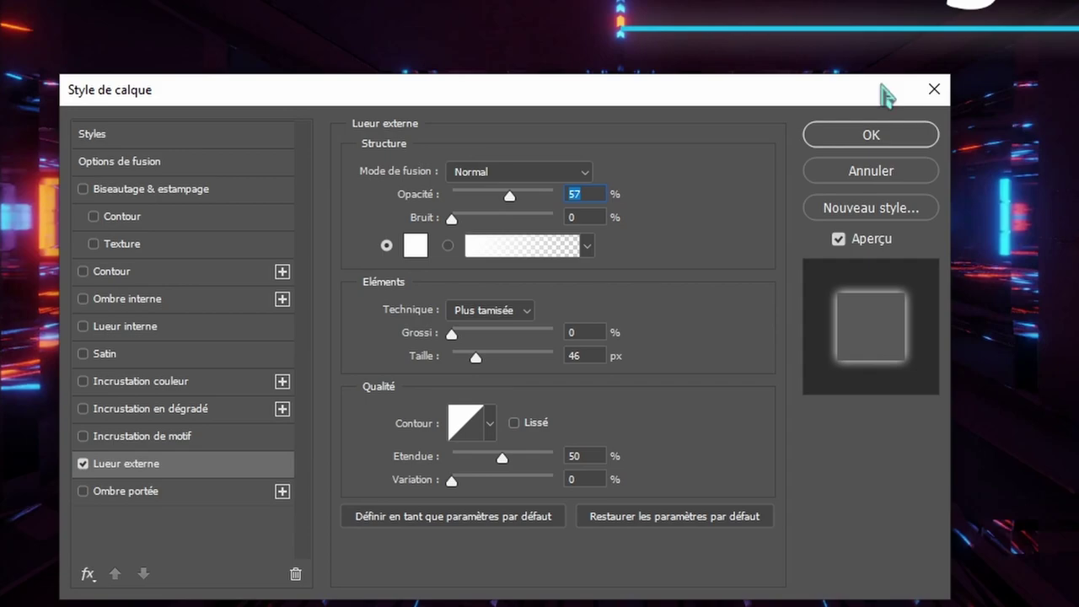
left_click(855, 140)
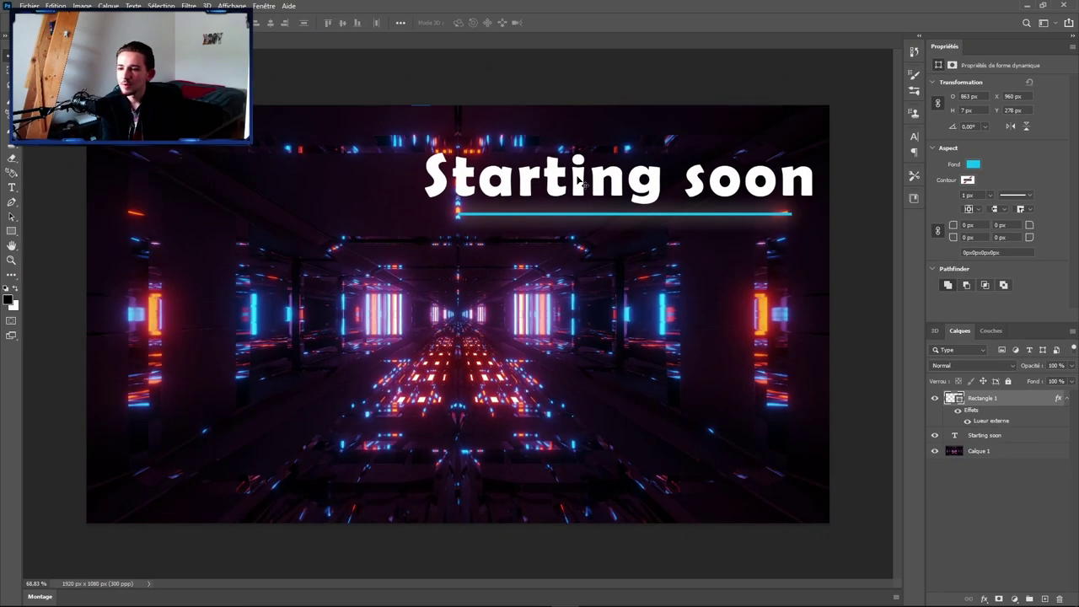
Give the Starting soon text layer a black (000000) Outer Glow.
left_click(578, 181)
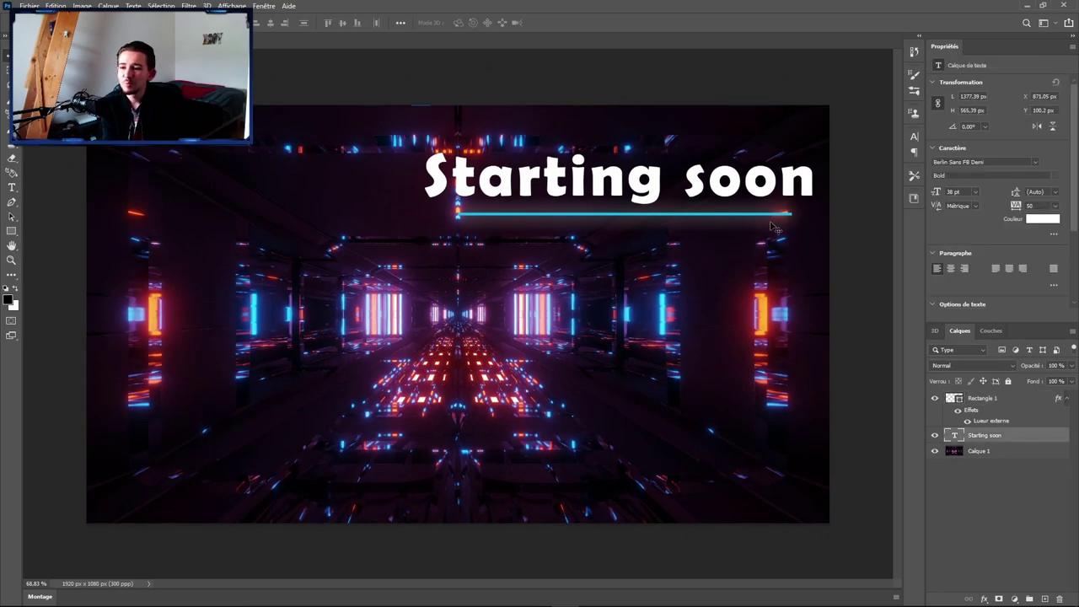
left_click(986, 600)
left_click(1012, 582)
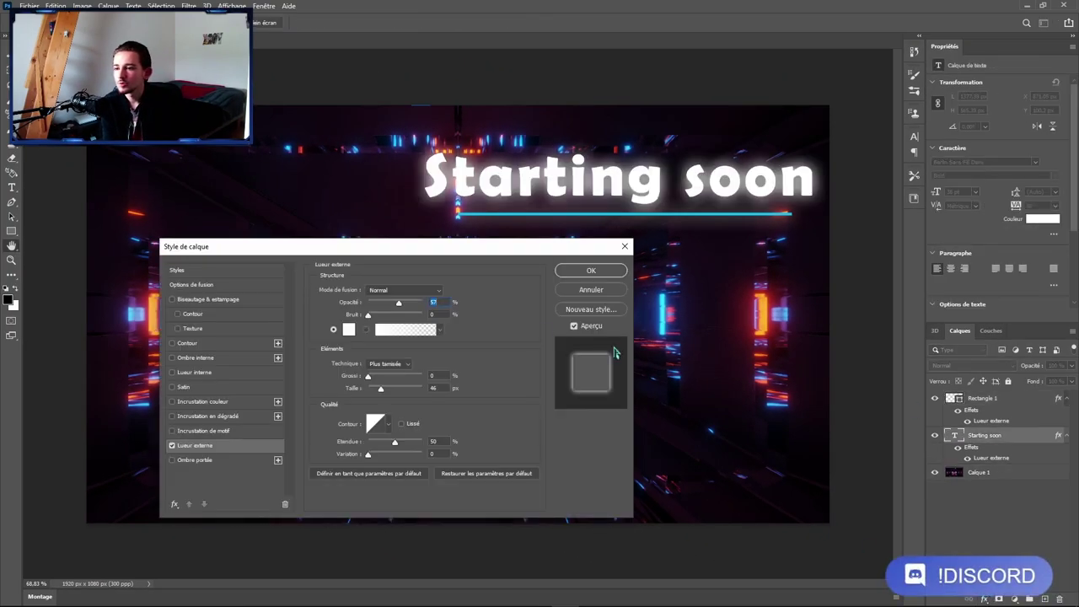
left_click(349, 328)
type("000000")
left_click(692, 194)
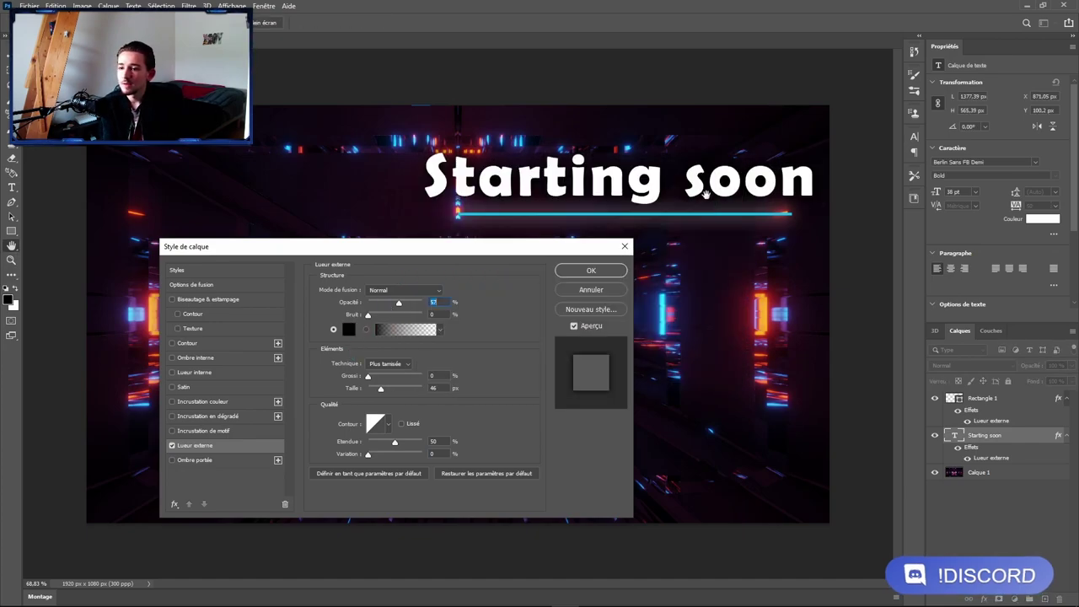
left_click(575, 274)
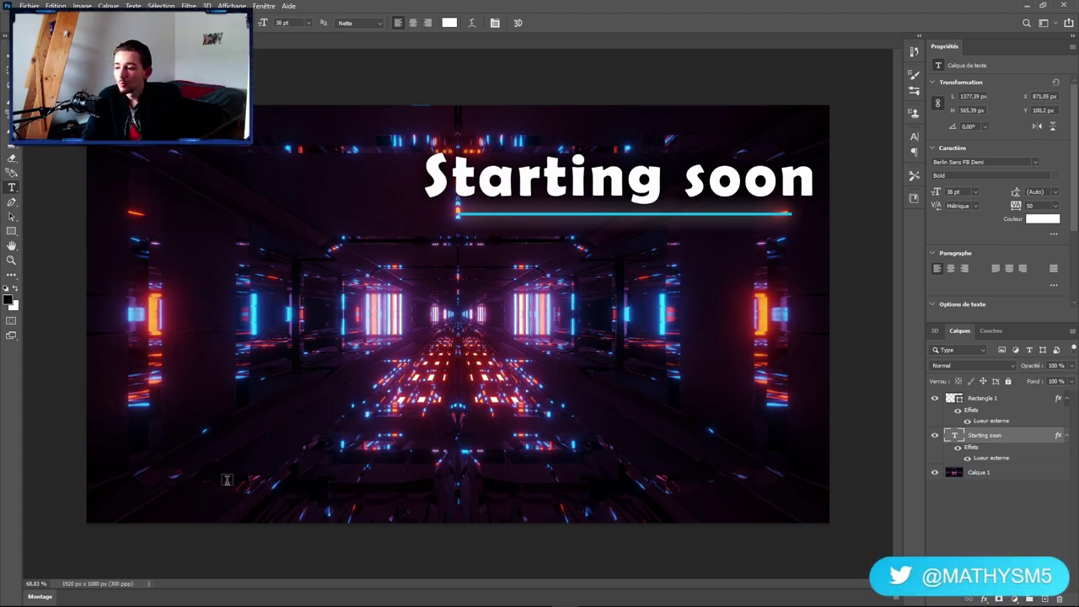
Paste '!discord' into a new text box, shrink it to 15 pt, and place it bottom, left of centre.
left_click_drag(98, 473, 431, 514)
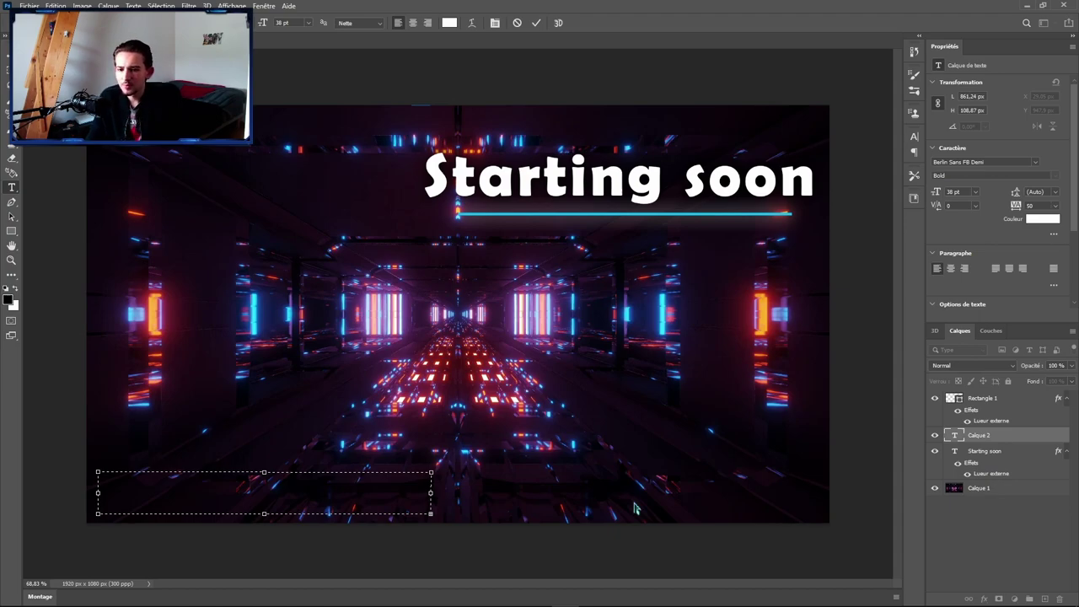
type("!discord")
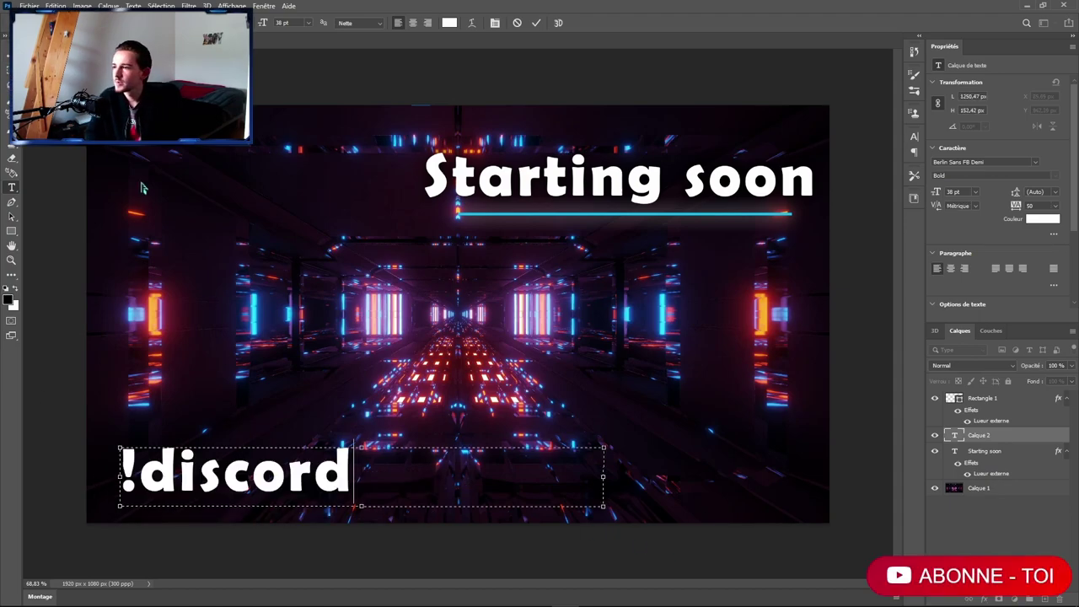
left_click(4, 51)
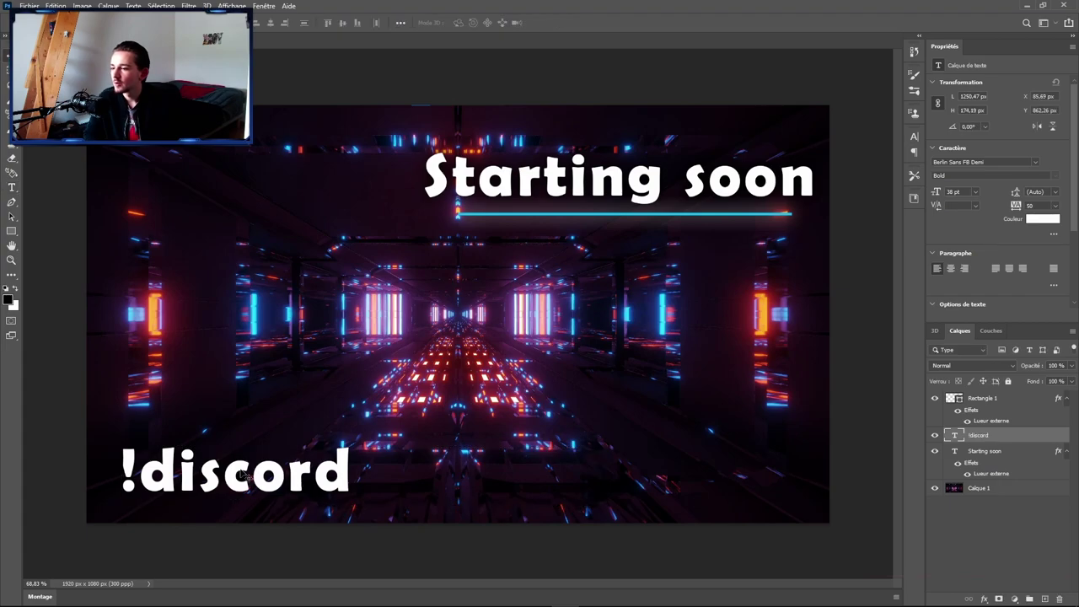
mouse_move(242, 475)
left_mouse_down()
mouse_move(253, 460)
mouse_move(229, 487)
left_mouse_up()
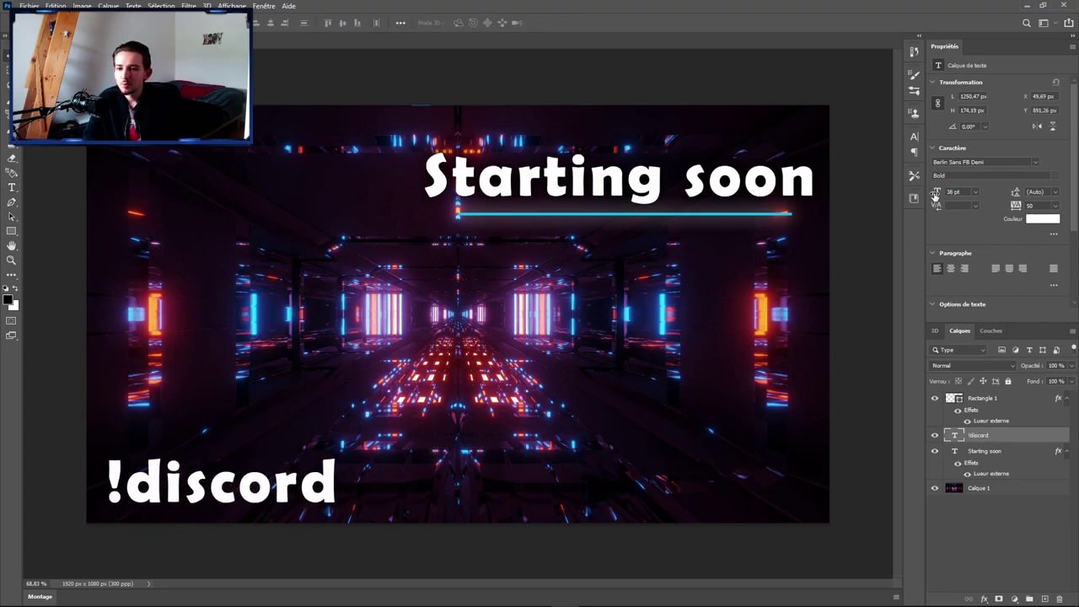
mouse_move(934, 196)
left_mouse_down()
mouse_move(920, 196)
mouse_move(933, 194)
left_mouse_up()
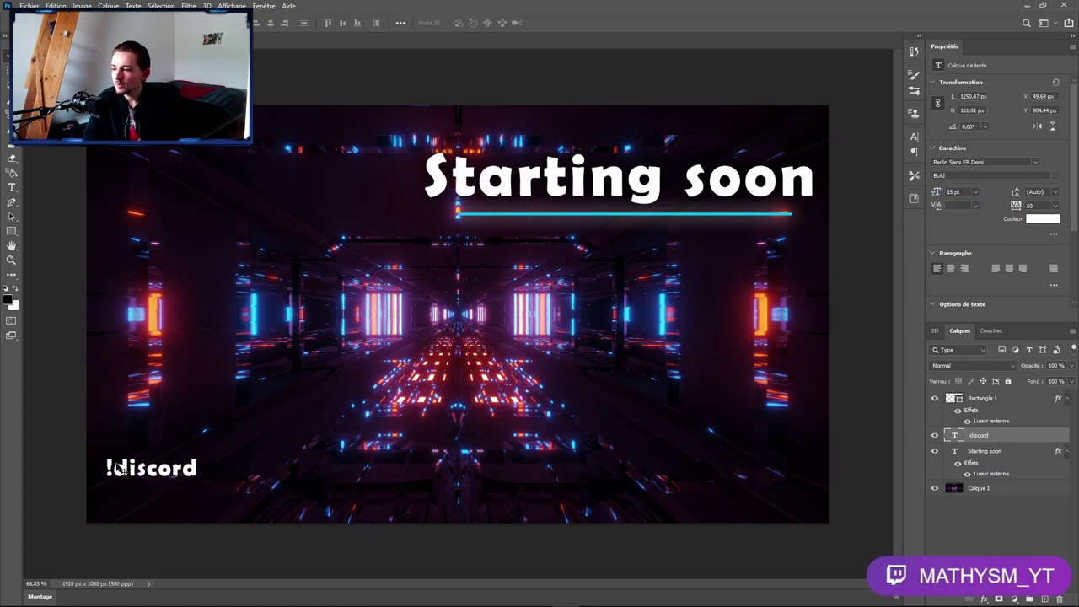
left_click_drag(128, 475, 288, 506)
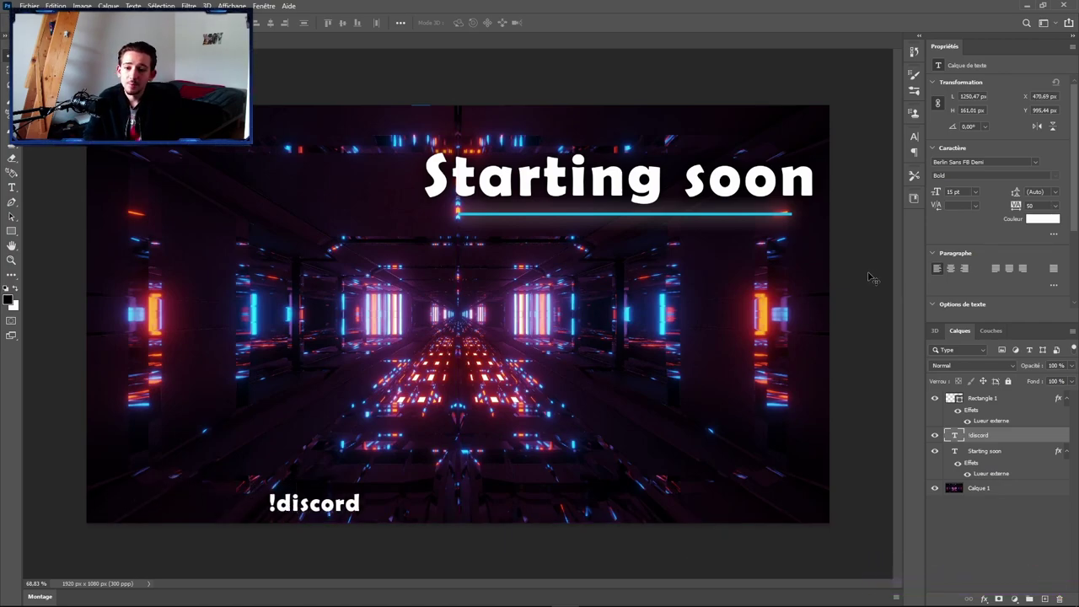
Create a 'YouTube' text layer and move it to the bottom row beside !discord.
left_click(11, 187)
left_click_drag(178, 294, 510, 402)
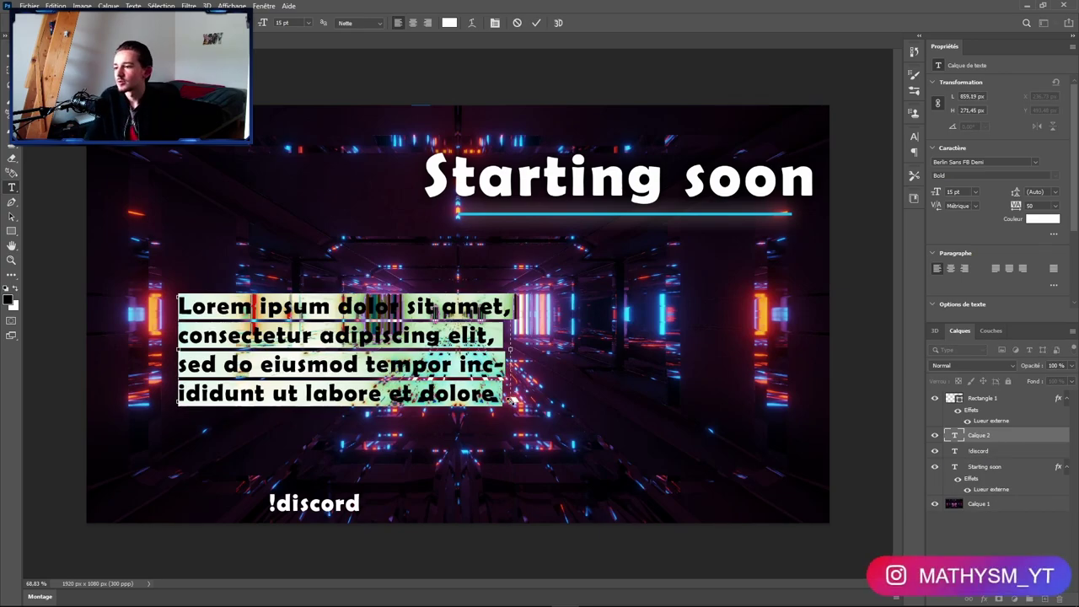
type("YouTube")
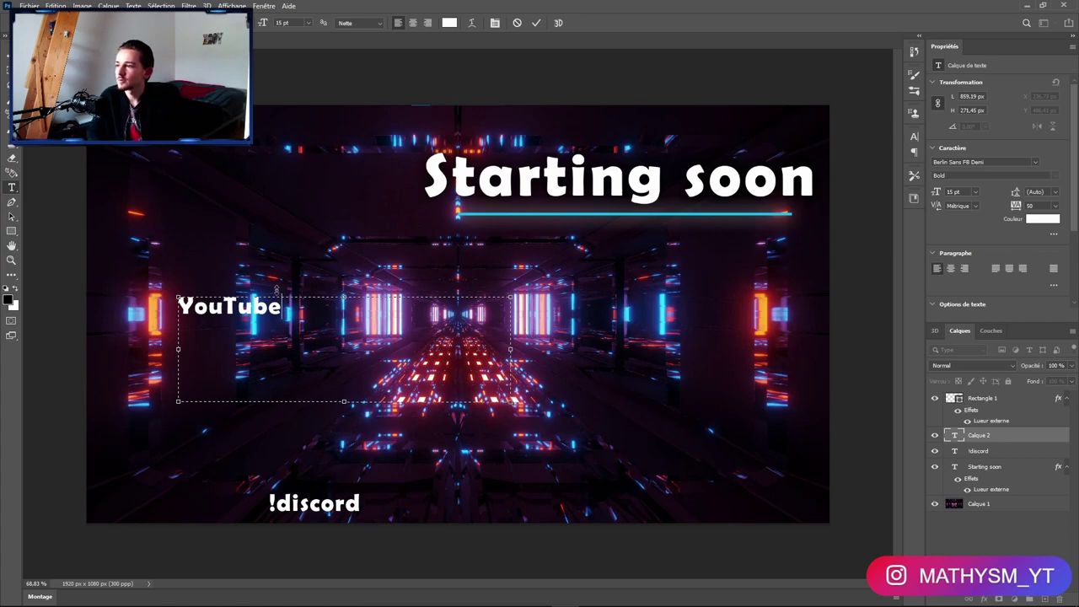
key("ctrl+Return")
key("v")
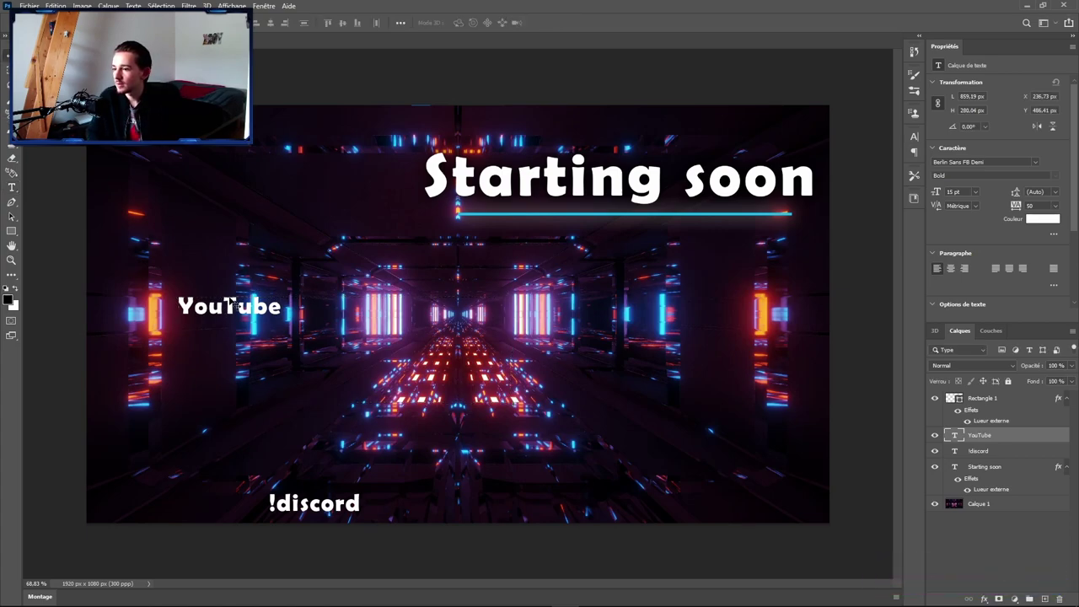
left_click_drag(236, 307, 155, 504)
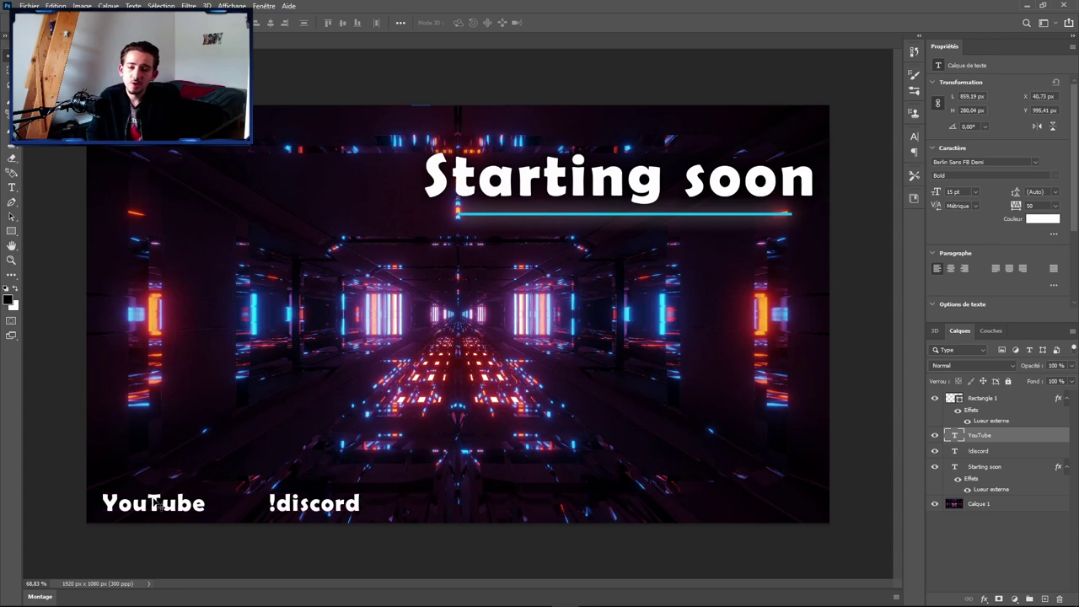
Retype the label as '!yt' and move it closer to !discord.
double_click(156, 503)
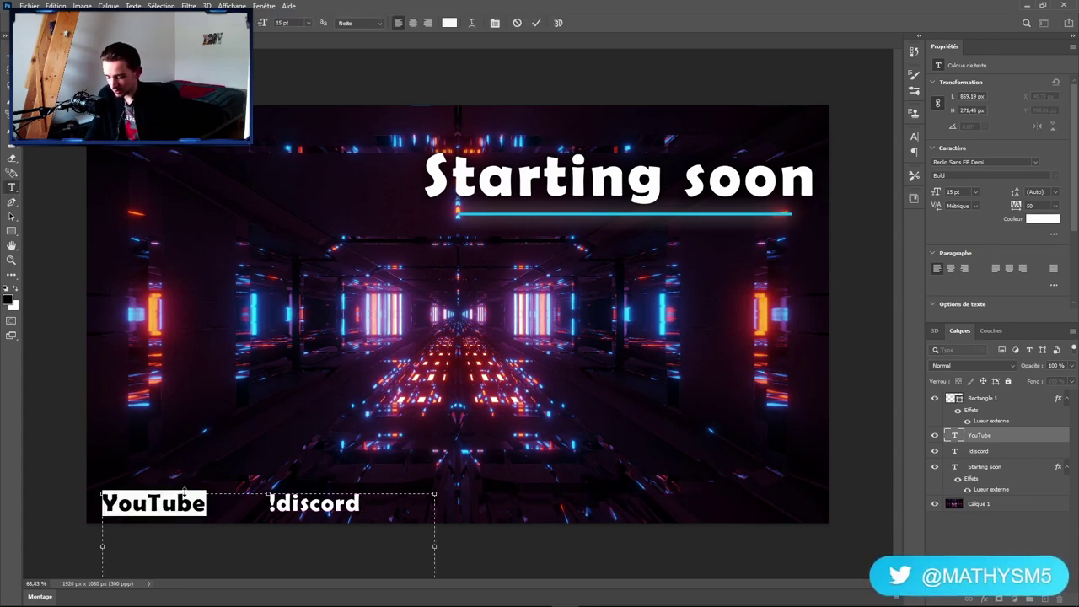
type("!yt")
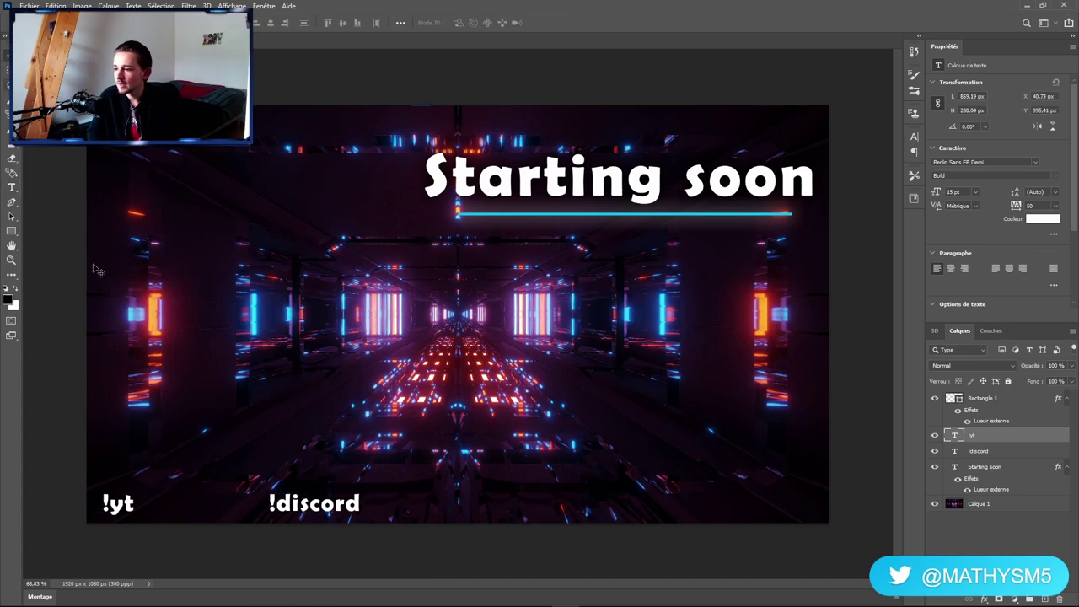
key("ctrl+Return")
key("v")
left_click_drag(128, 516, 225, 513)
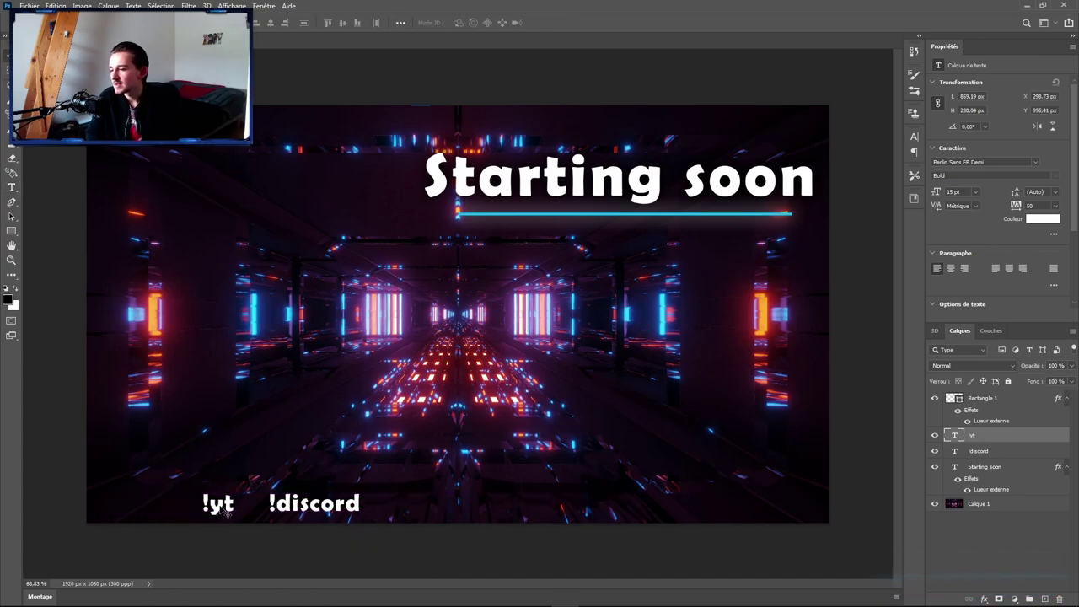
Create a new text layer reading '!Twitter'.
left_click(11, 187)
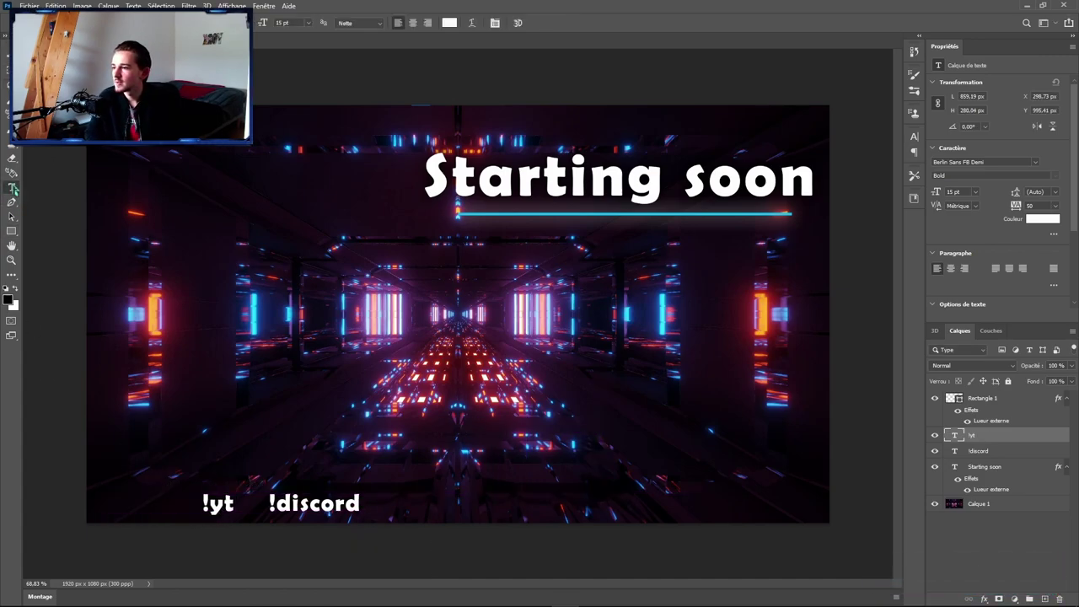
left_click_drag(148, 221, 445, 374)
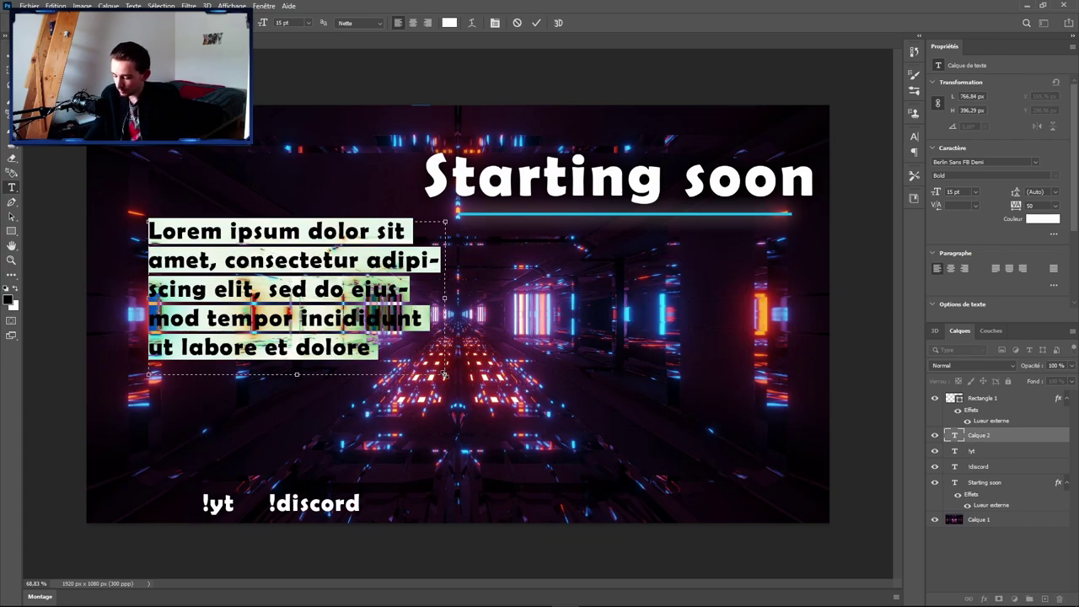
type("Twitter")
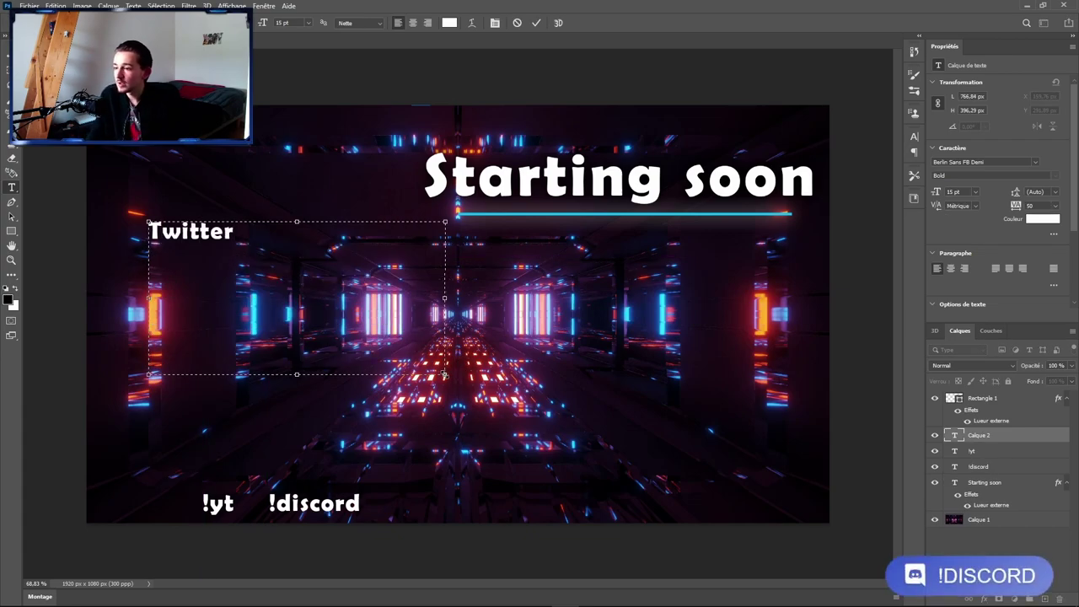
left_click(150, 229)
type("!")
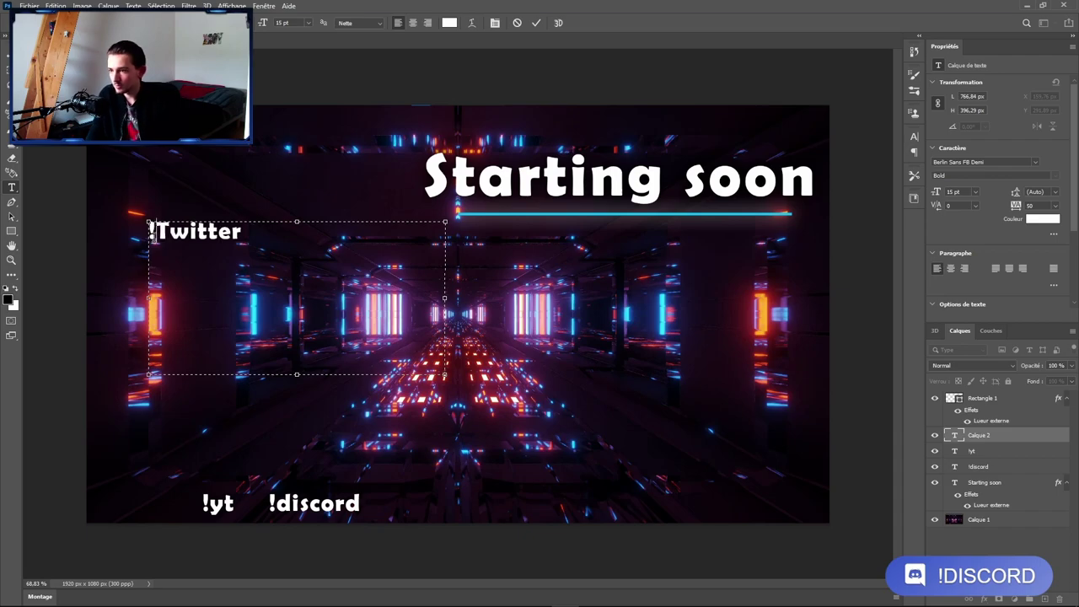
left_click(6, 54)
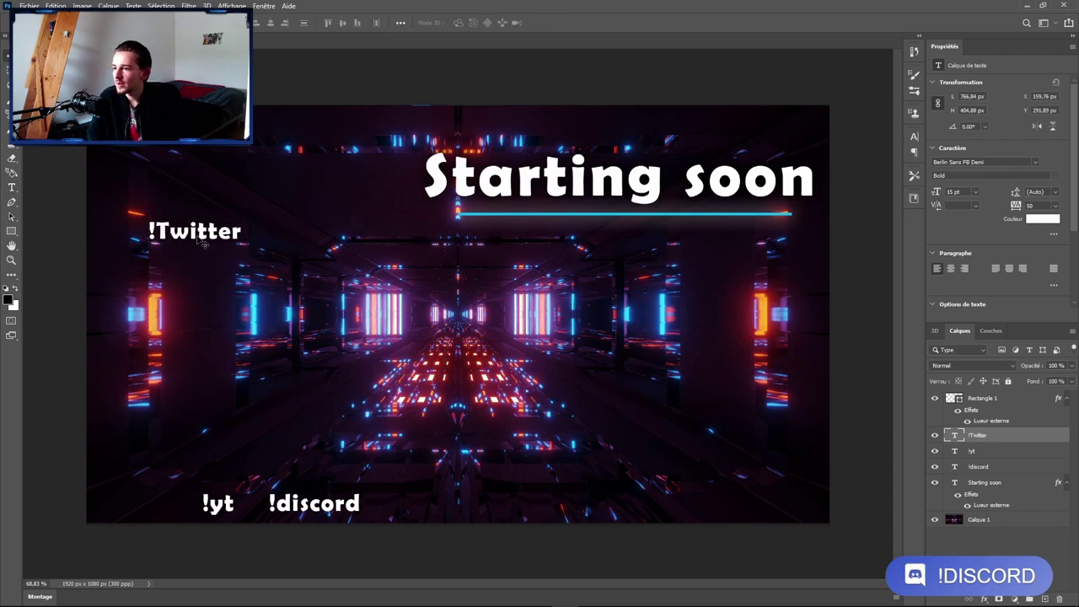
Move !Twitter to the bottom row, space !yt evenly, and bring up the browser.
left_click_drag(194, 240, 143, 515)
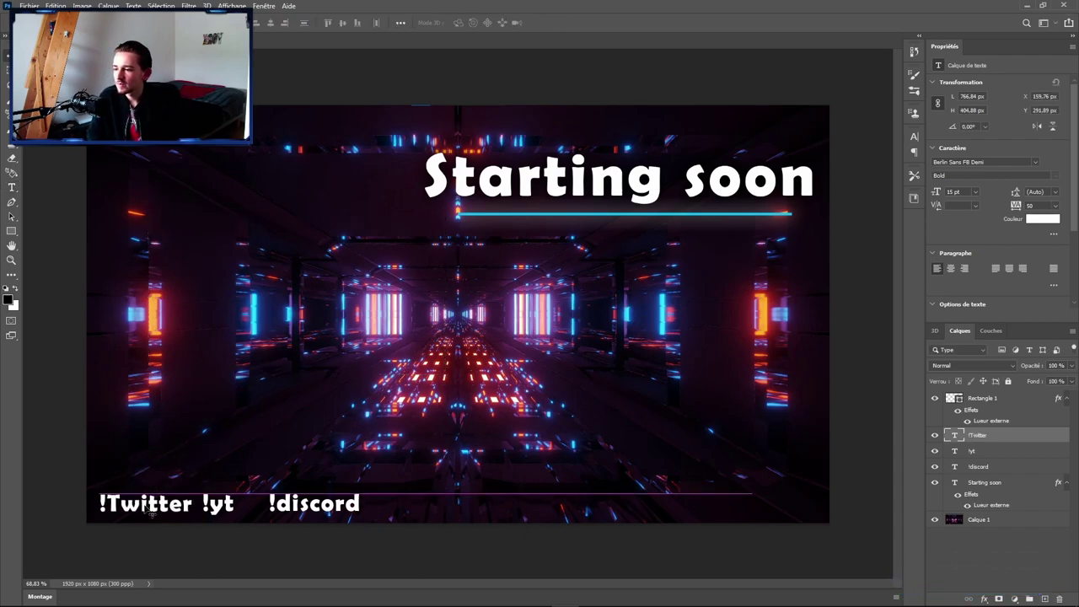
left_click_drag(229, 506, 242, 504)
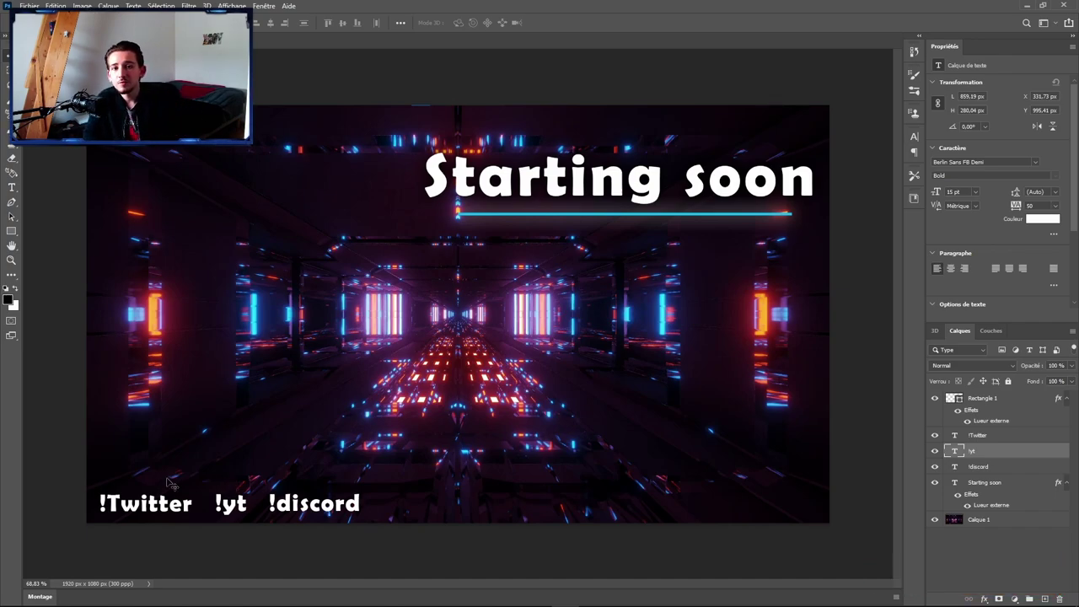
left_click(42, 595)
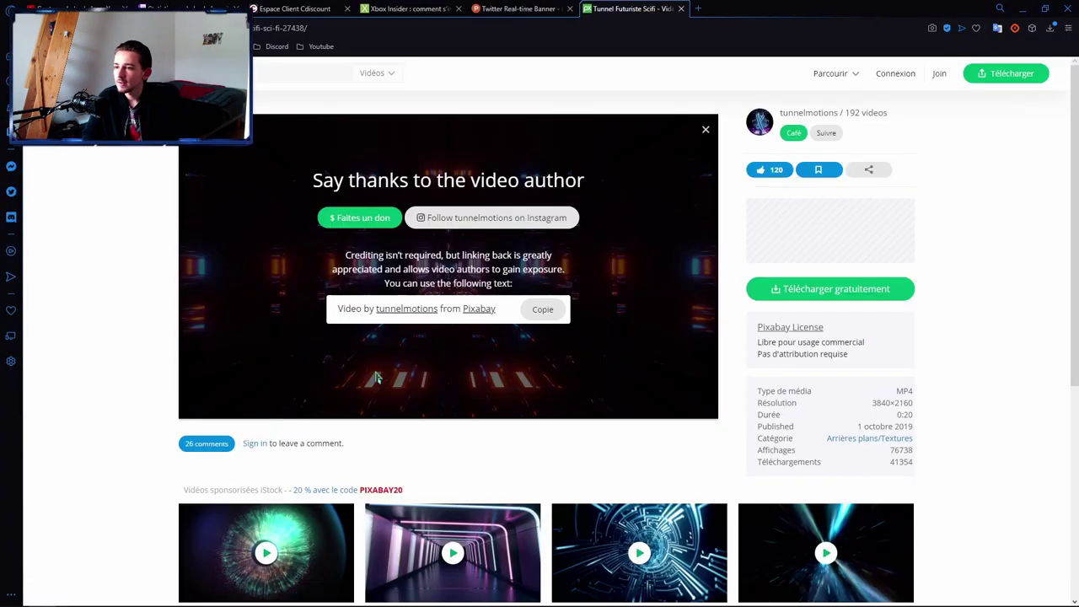
Search Google for 'logo twitter png' in a new tab.
left_click(697, 9)
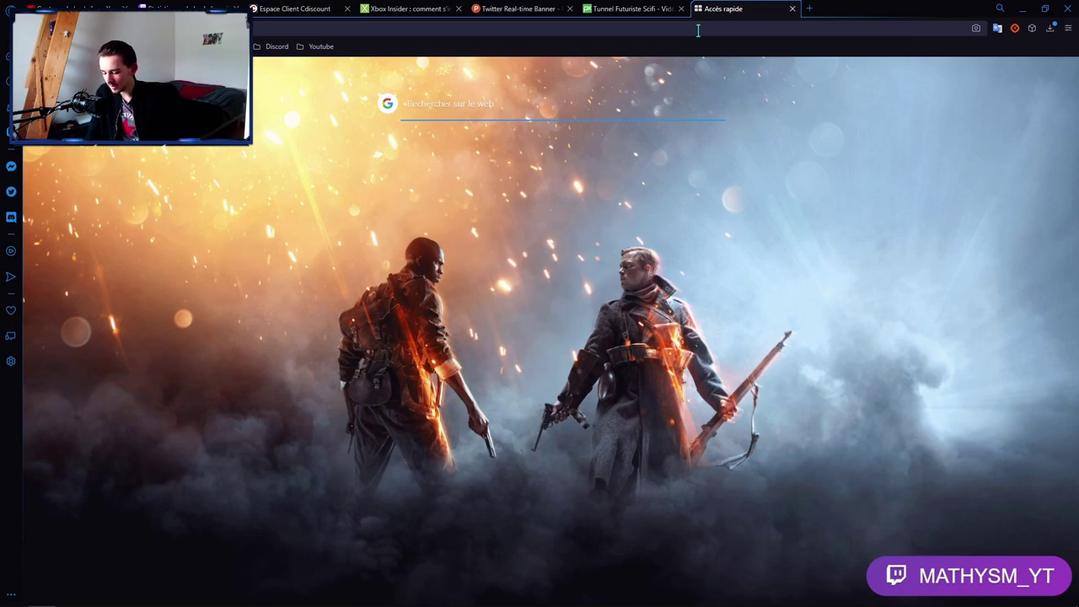
left_click(698, 30)
type("logo")
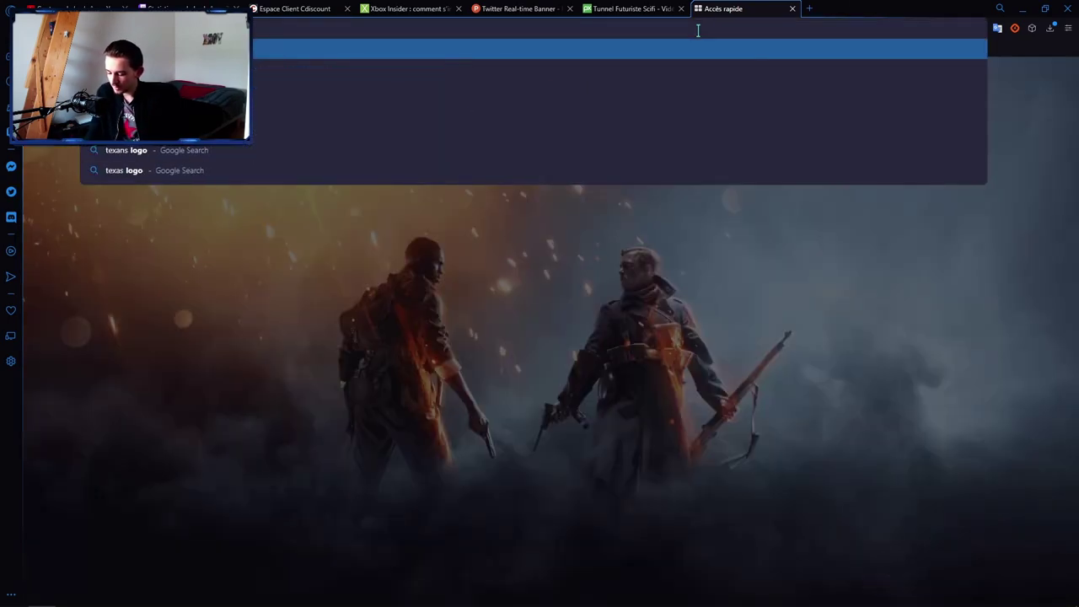
key("Escape")
left_click(698, 30)
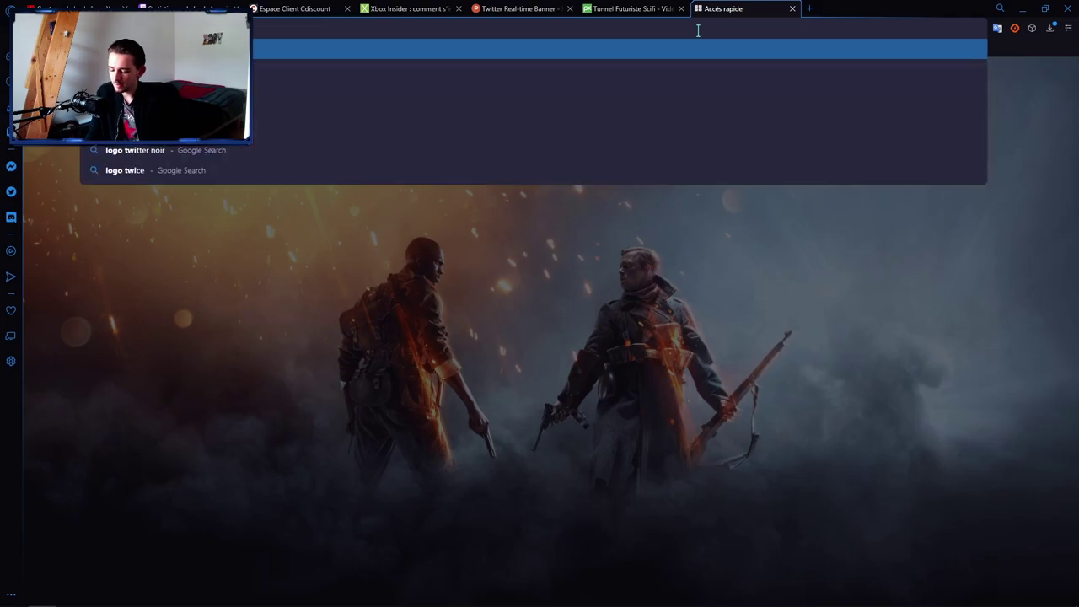
type("tter png")
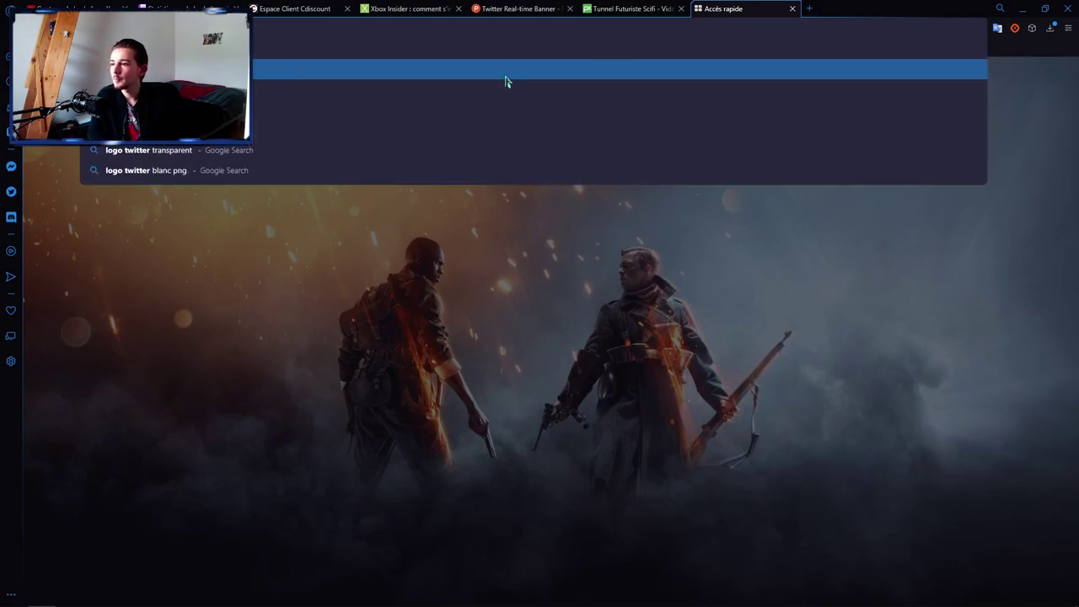
key("Return")
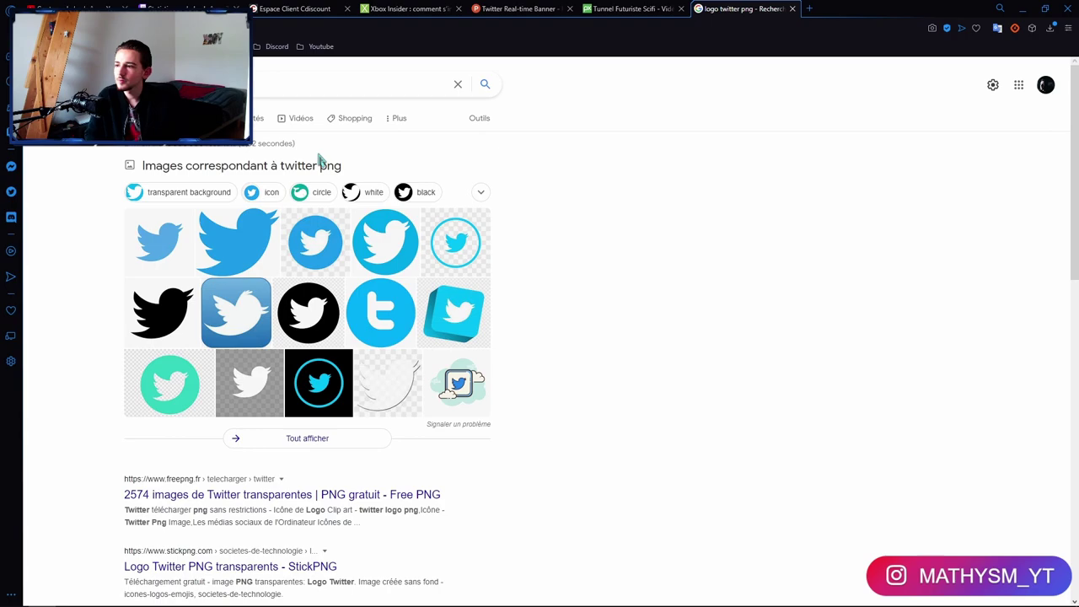
Save the round blue Twitter logo from Images results to the desktop.
left_click(323, 166)
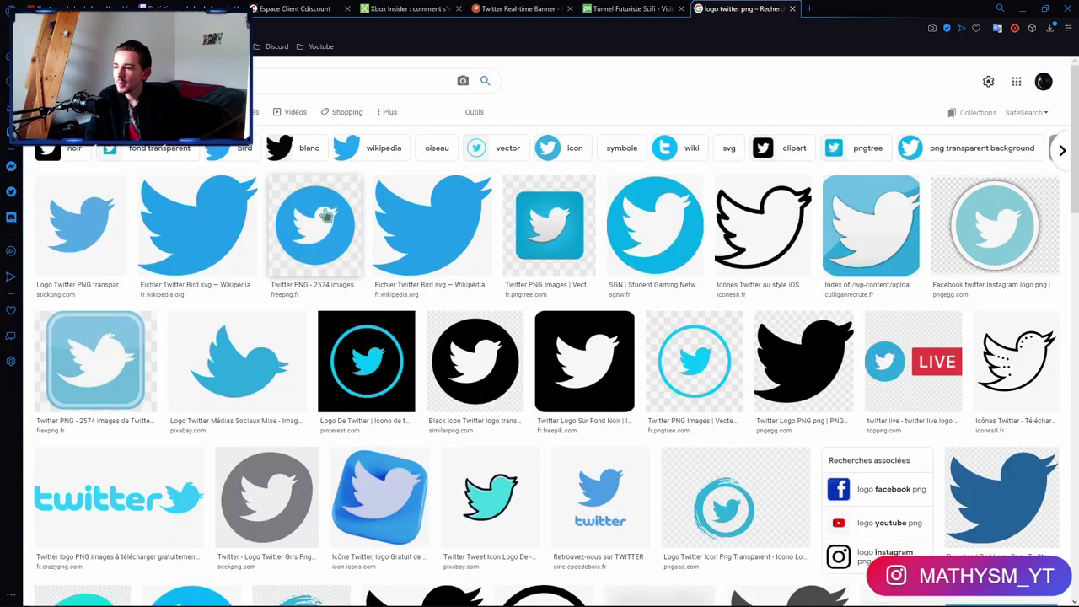
left_click(324, 215)
right_click(908, 179)
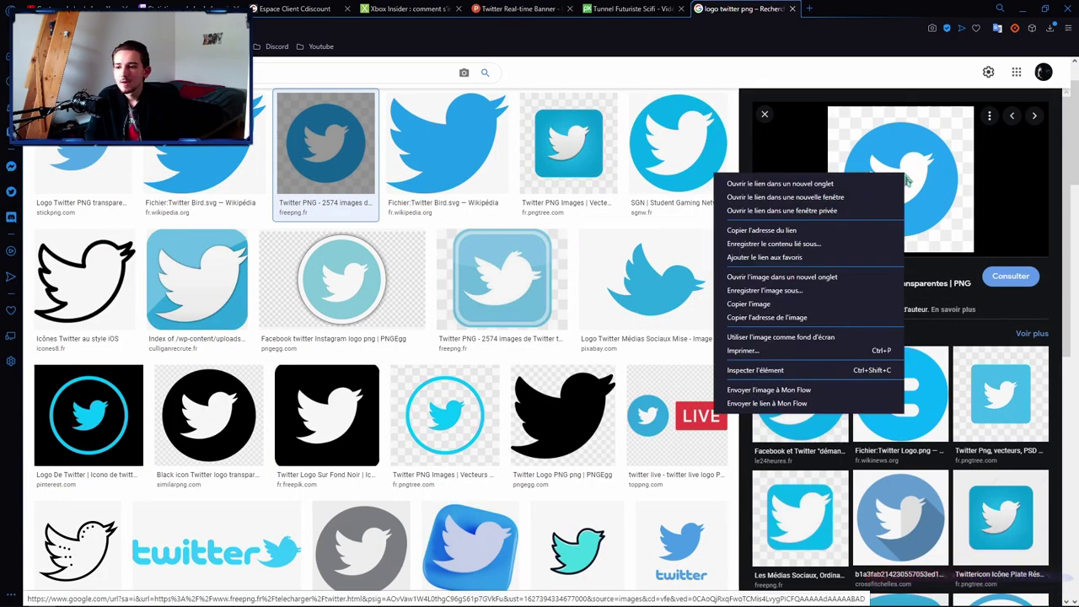
left_click(755, 304)
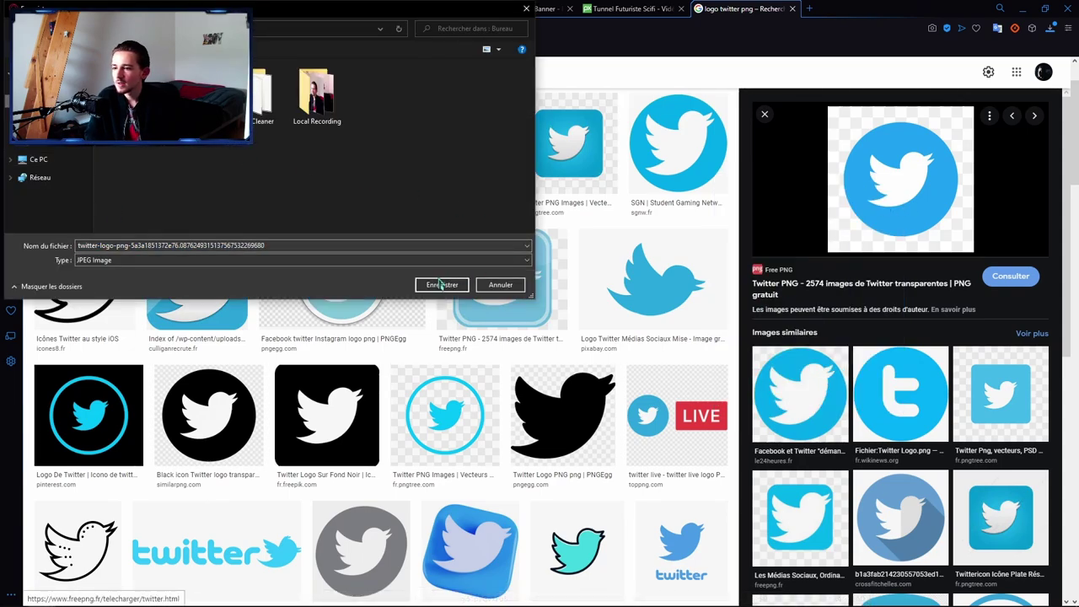
left_click(439, 284)
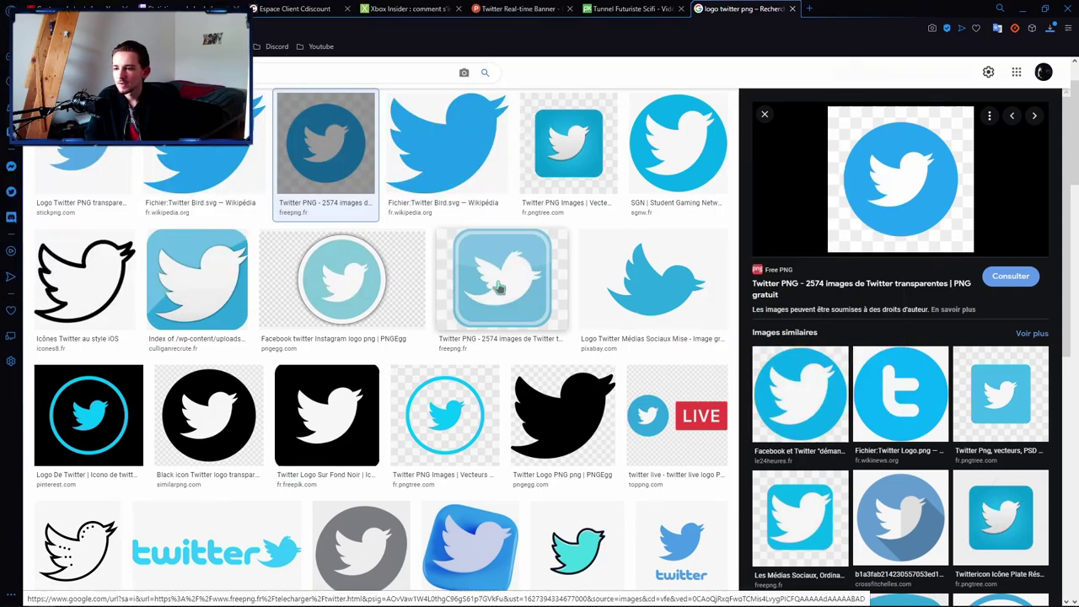
Open the downloaded Twitter logo file and drag its layer into the Starting soon document as Calque 2.
left_click(1023, 10)
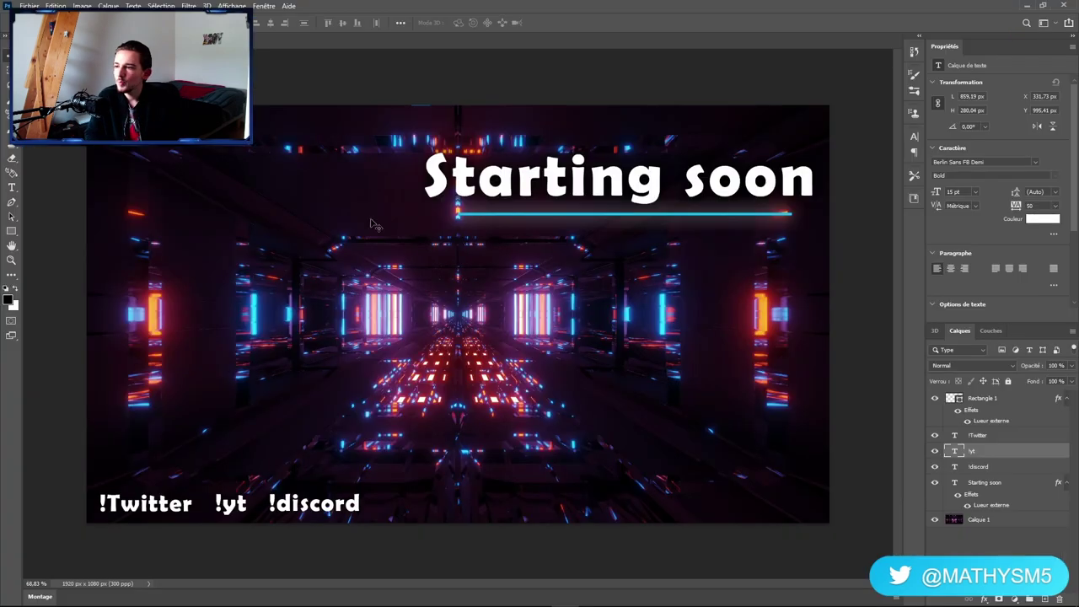
left_click(29, 6)
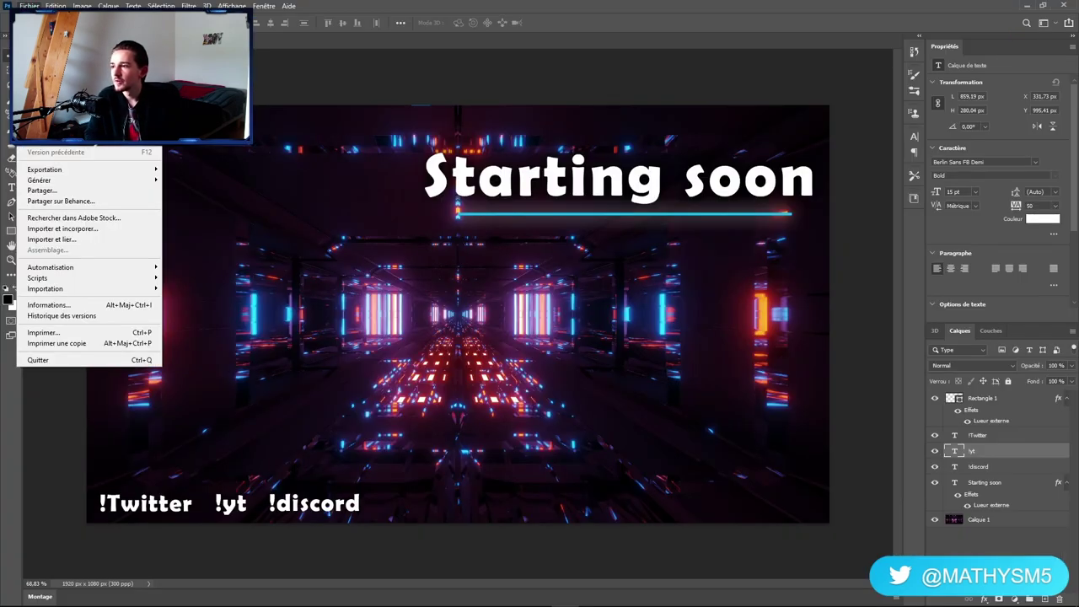
left_click(46, 28)
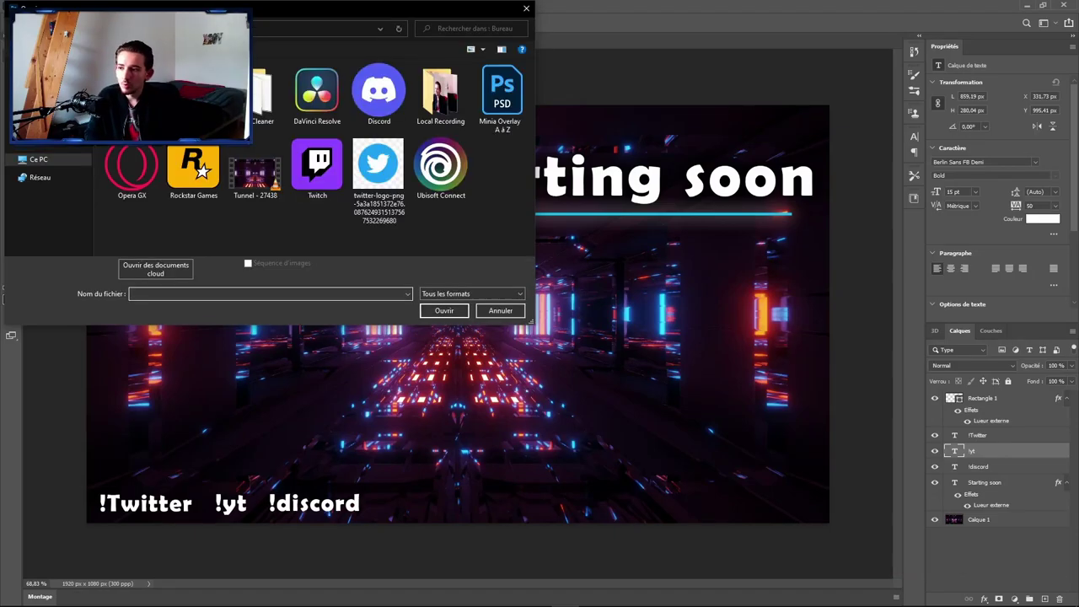
left_click(377, 168)
right_click(385, 177)
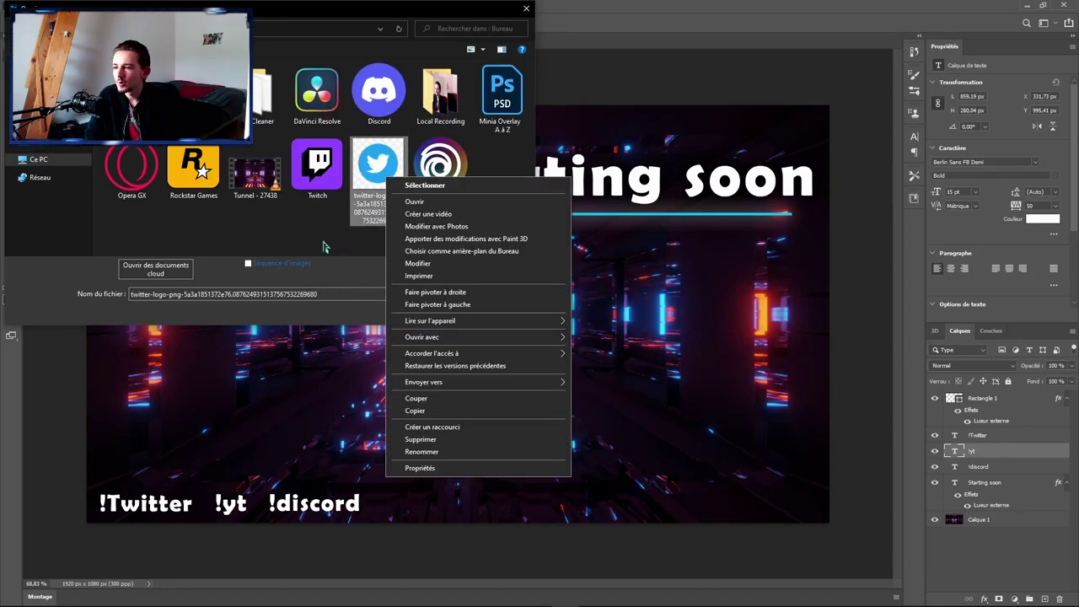
left_click(323, 246)
left_click(444, 310)
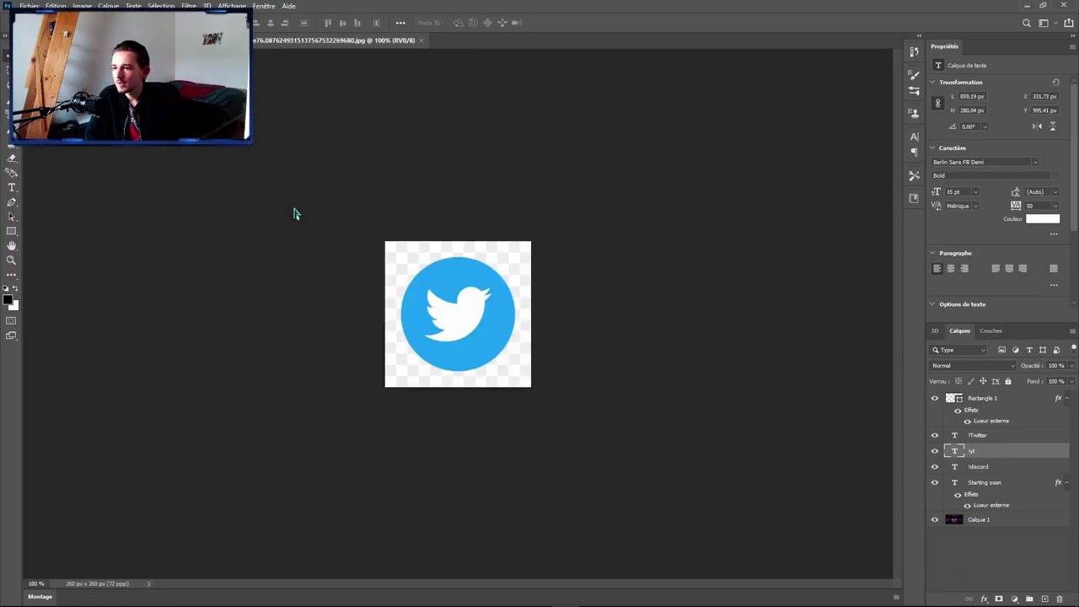
left_click_drag(993, 411, 368, 362)
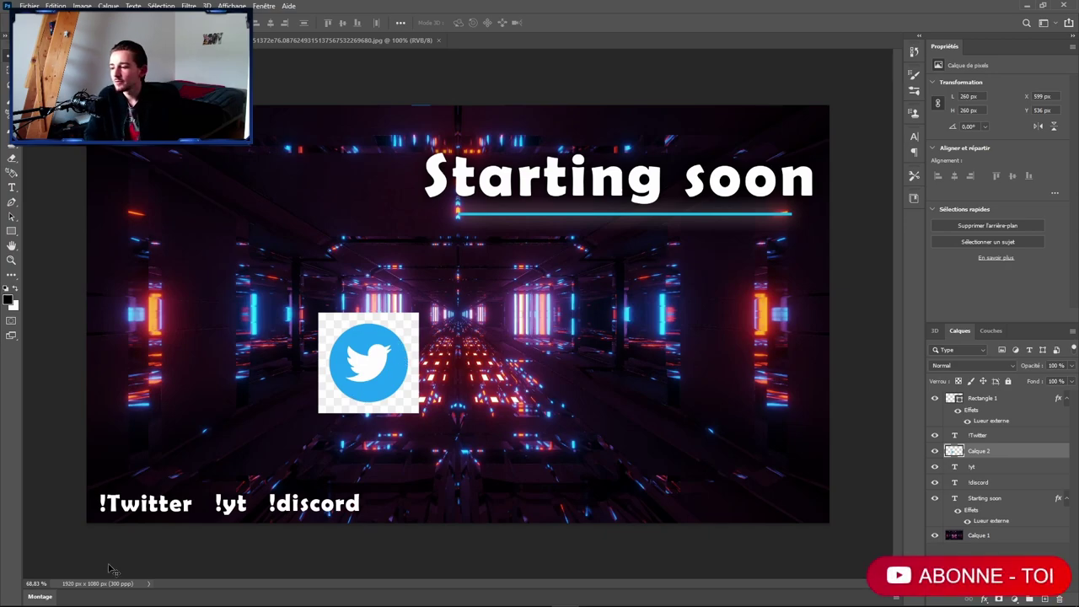
Save the Student Gaming Network circle logo as logo-twitter-circle-png-transparent-image-1.png.
left_click(60, 596)
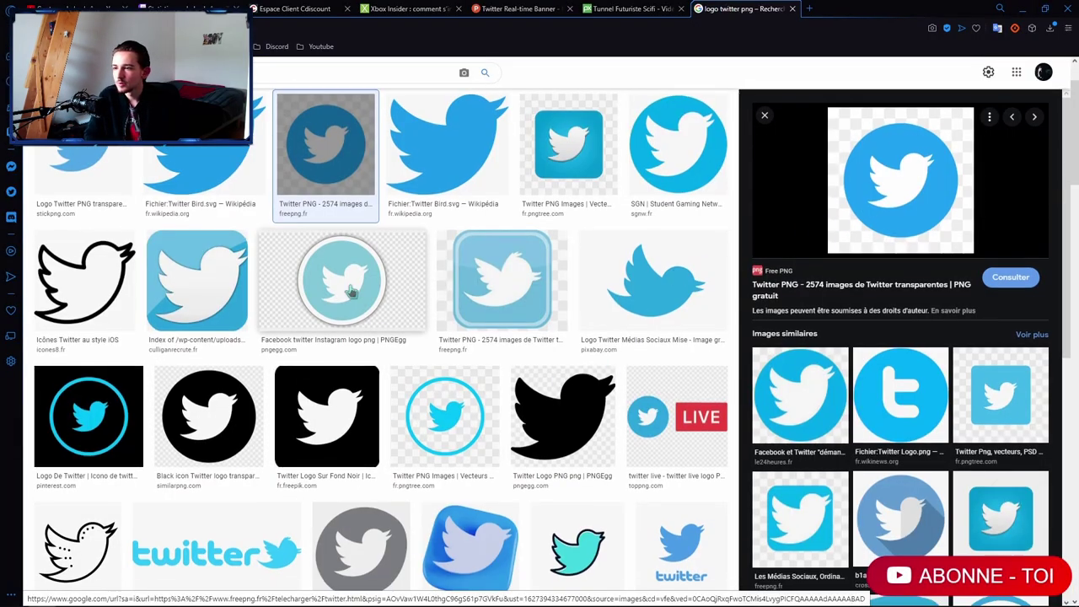
scroll(822, 220, "up", 2)
left_click(768, 201)
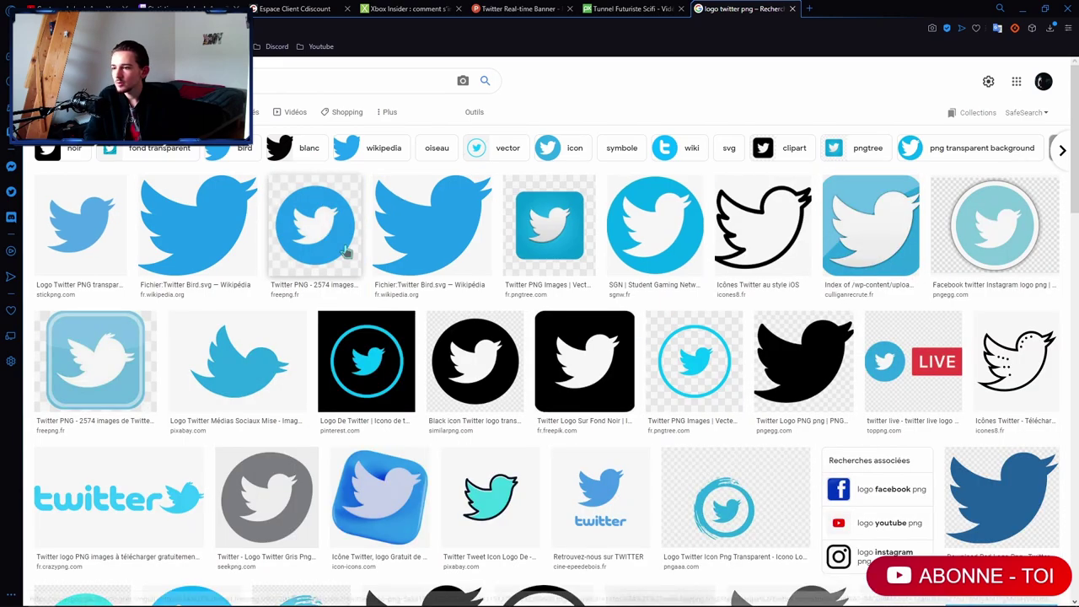
left_click(325, 185)
left_click(678, 143)
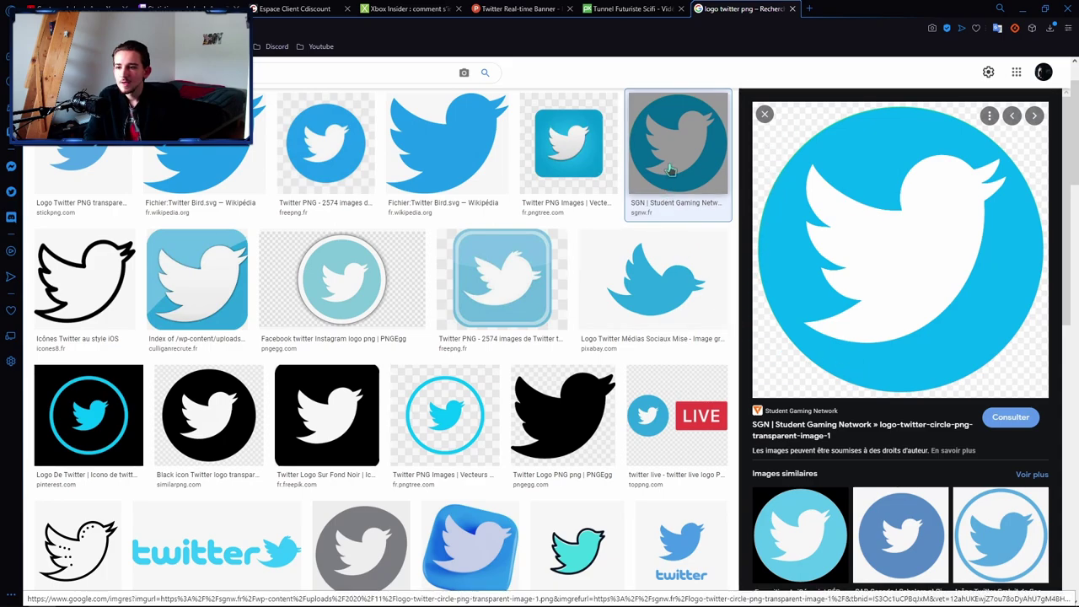
right_click(853, 272)
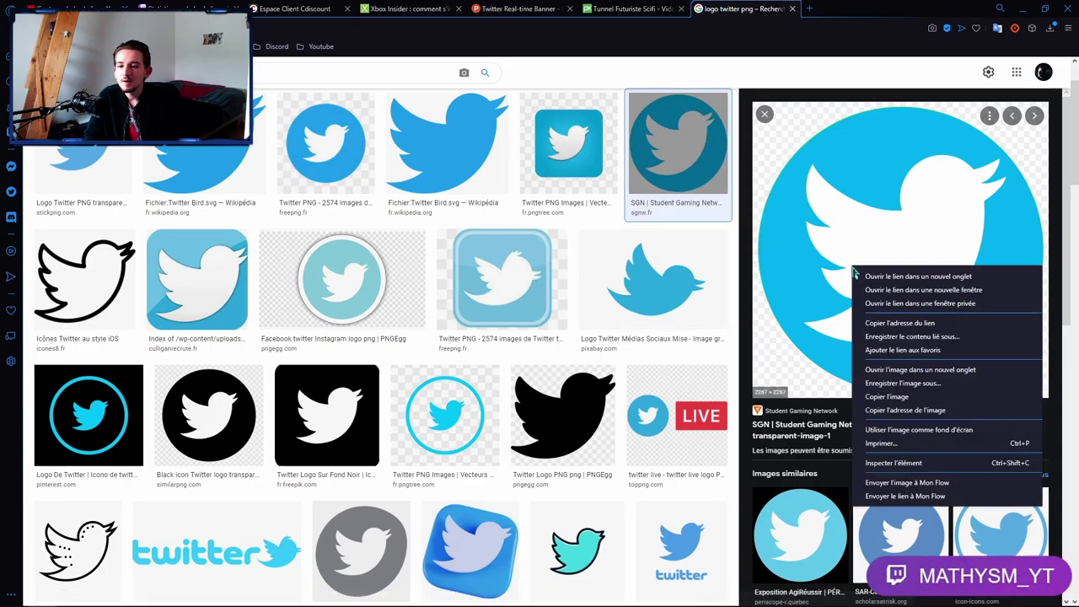
left_click(911, 386)
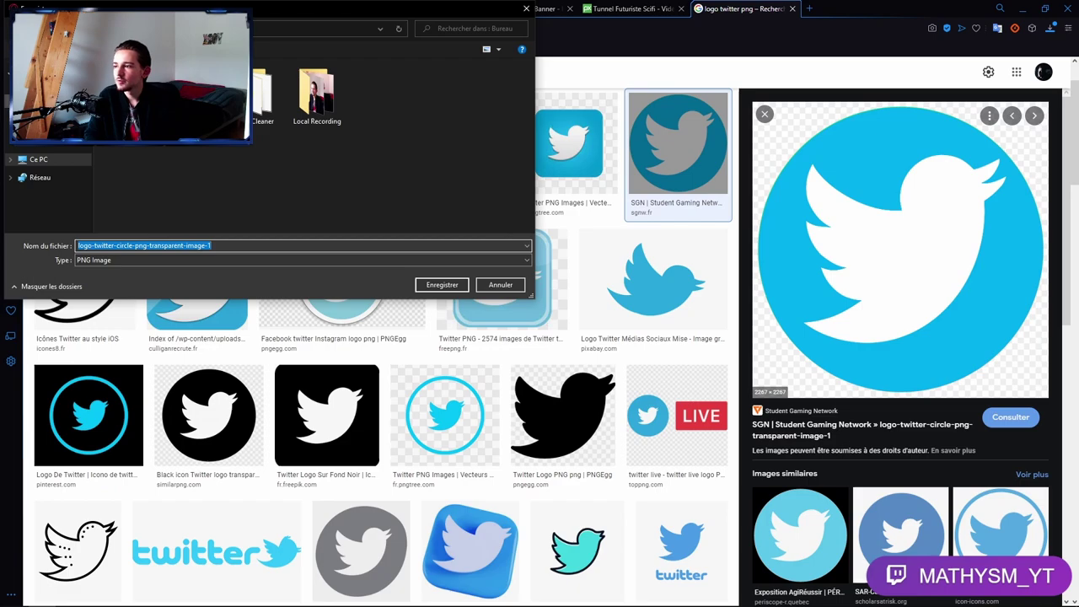
left_click(441, 284)
Open the transparent circle Twitter logo and copy it into the Starting soon overlay.
left_click(1023, 9)
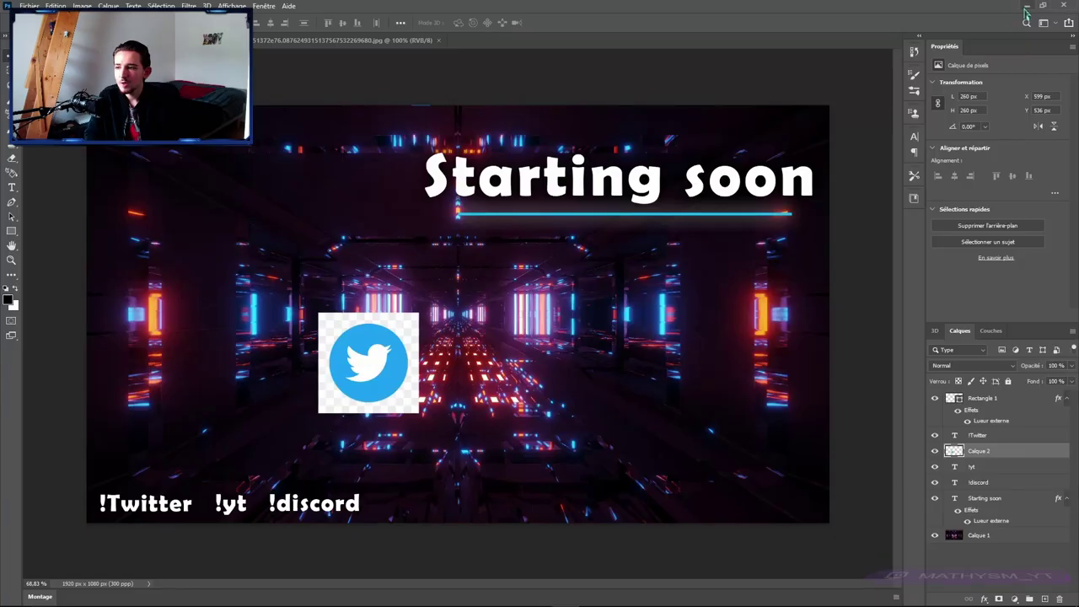
left_click(29, 6)
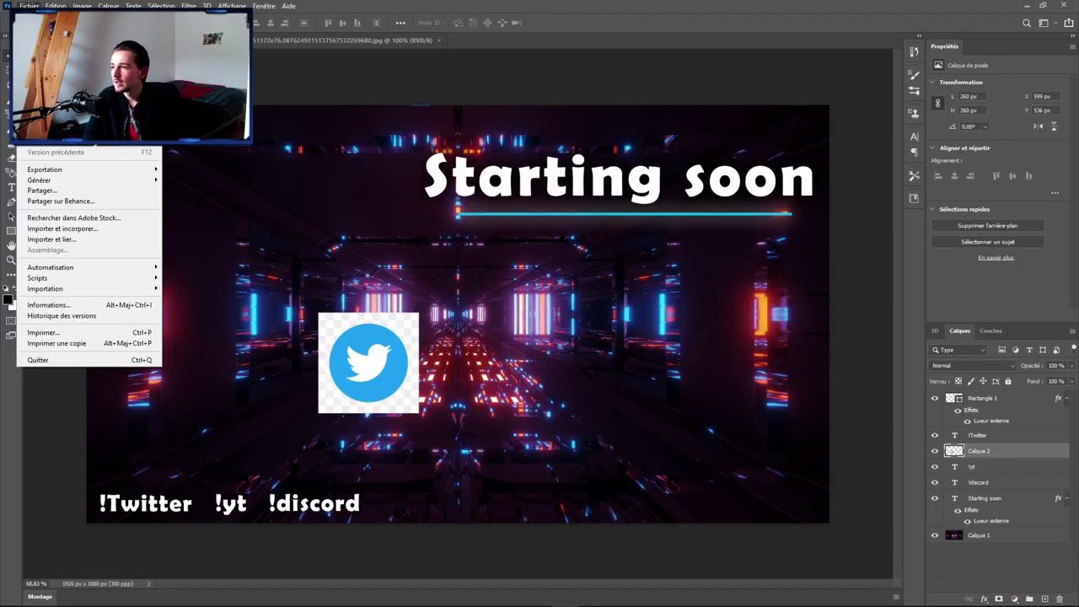
left_click(42, 25)
left_click(502, 93)
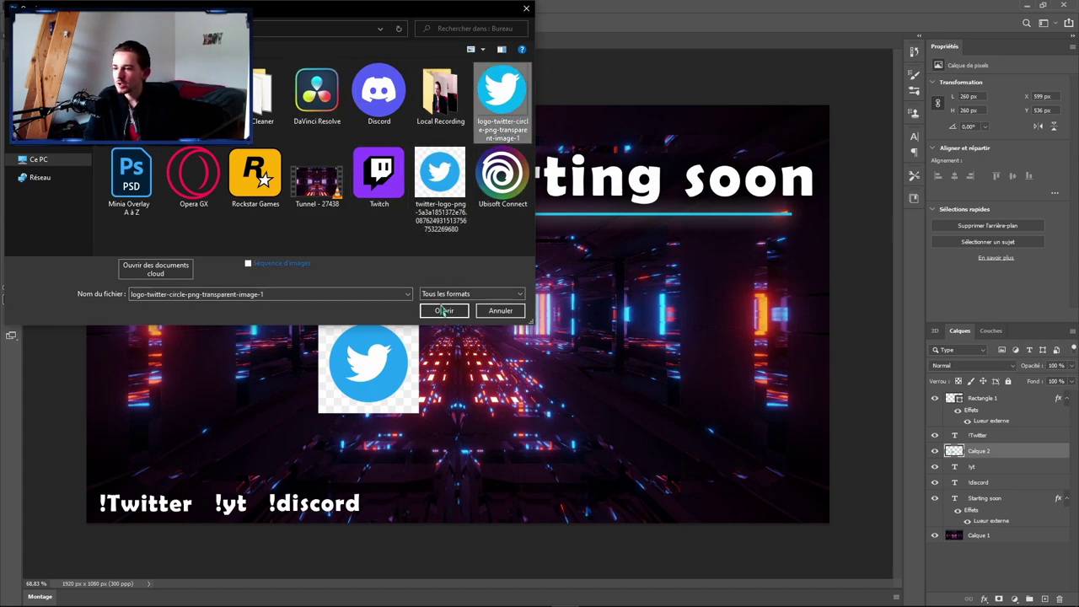
left_click(445, 311)
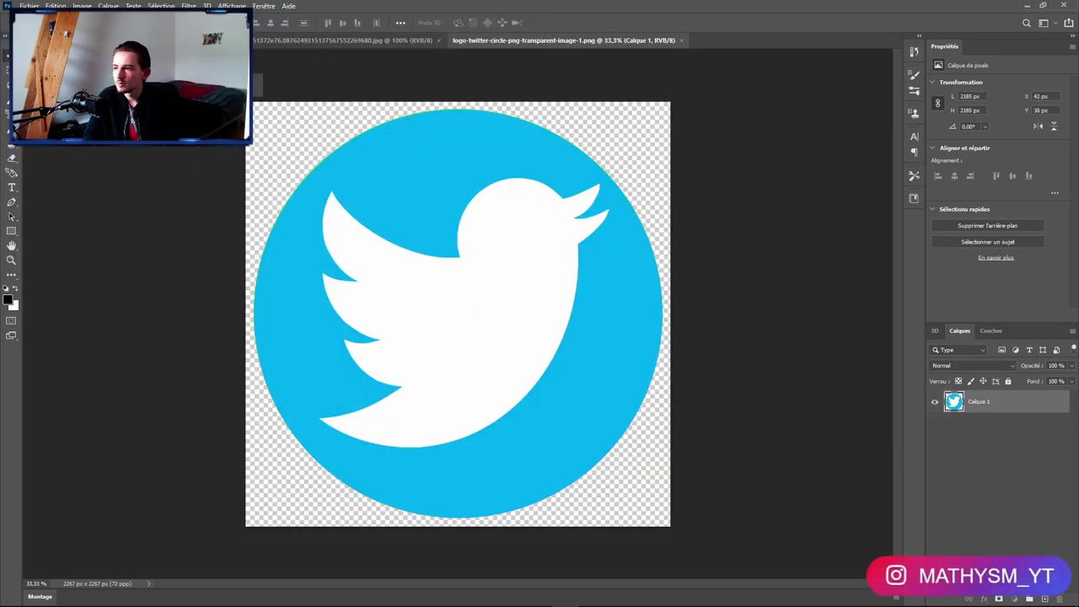
left_click_drag(458, 314, 470, 358)
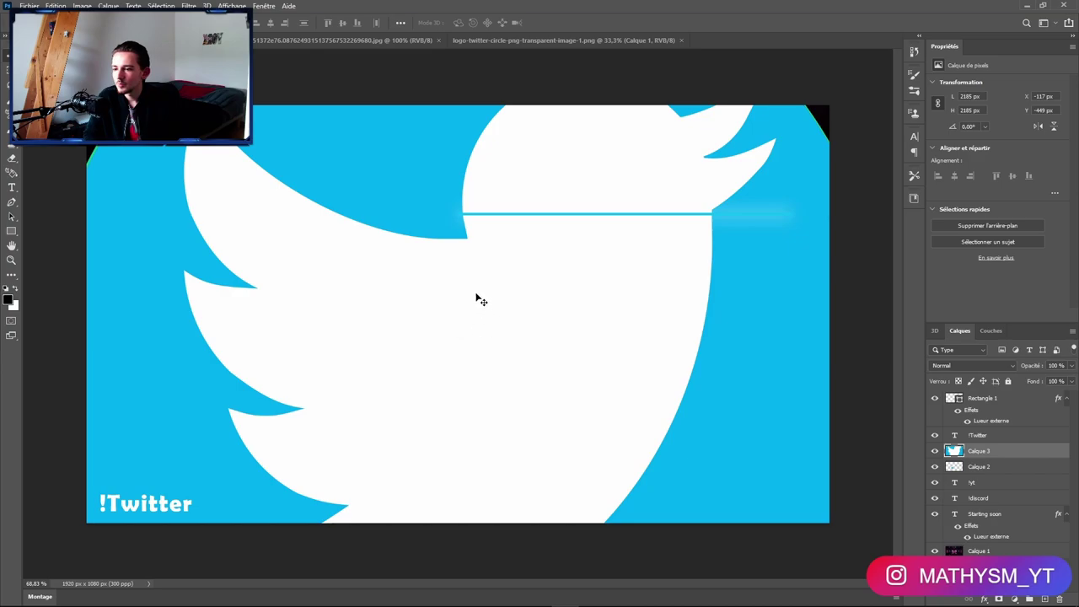
Shrink the new Twitter logo to 841 px and delete the old checkered logo layer.
left_click_drag(476, 300, 544, 434)
left_click_drag(946, 118, 530, 240)
key("alt+bracketleft")
key("Delete")
Scale the Twitter logo down to 121 px and place it in the bottom-left corner.
left_click_drag(566, 329, 354, 346)
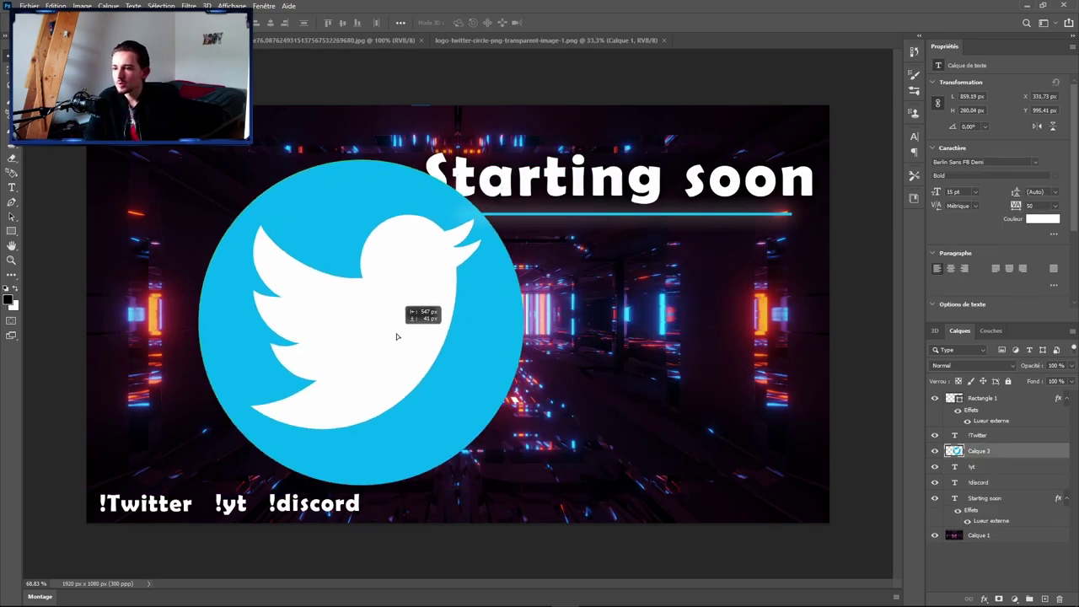
left_click_drag(947, 115, 751, 116)
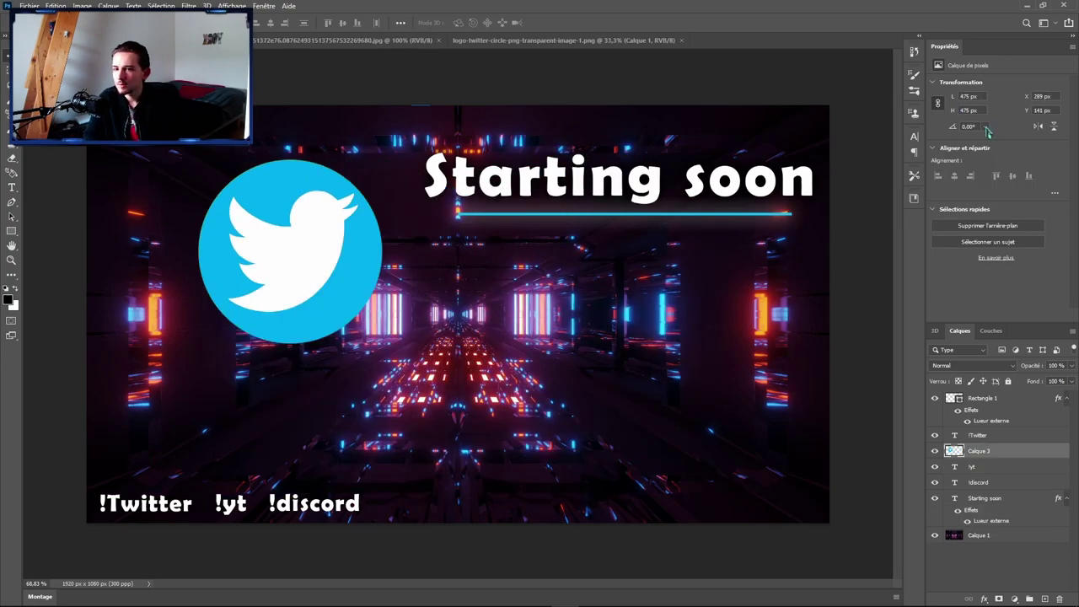
left_click_drag(236, 248, 187, 456)
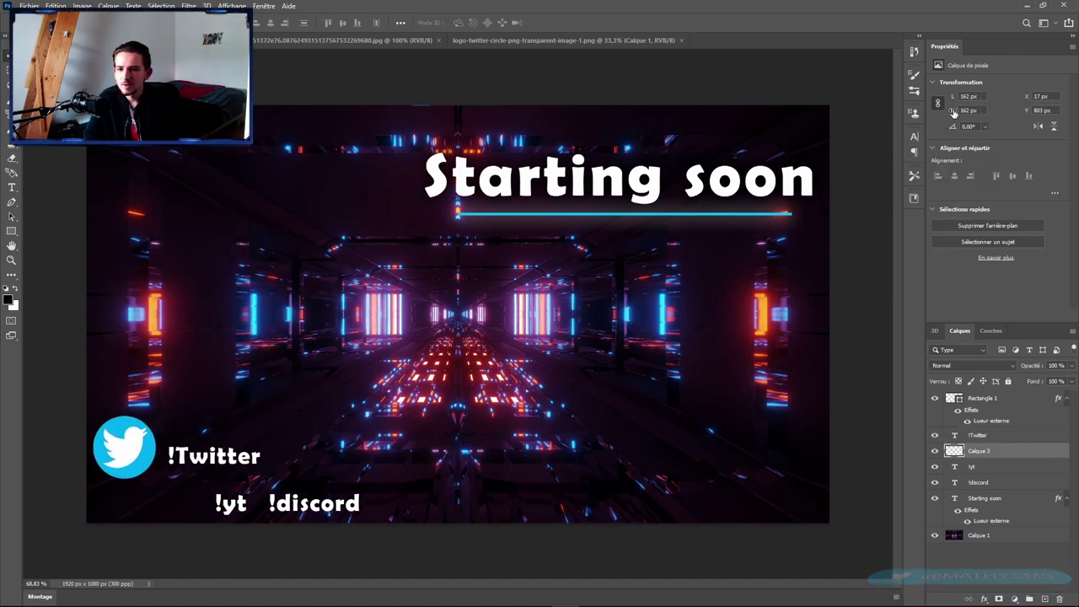
left_click_drag(952, 111, 932, 112)
left_click_drag(104, 438, 109, 499)
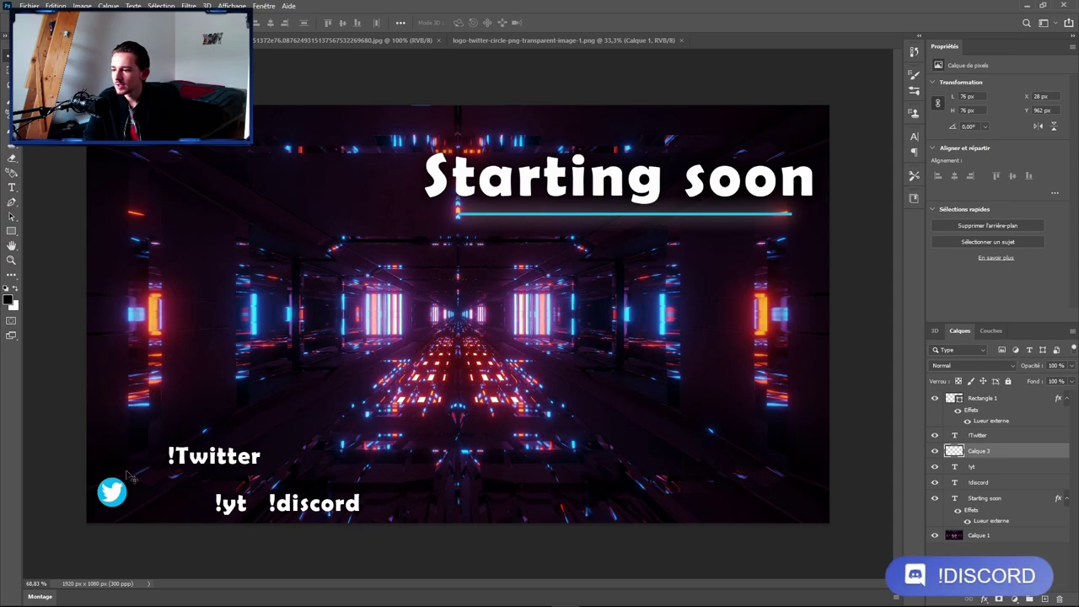
left_click_drag(192, 468, 150, 498)
Nudge !Twitter 2 px left, move !yt to lower centre and !discord further right.
key("Left")
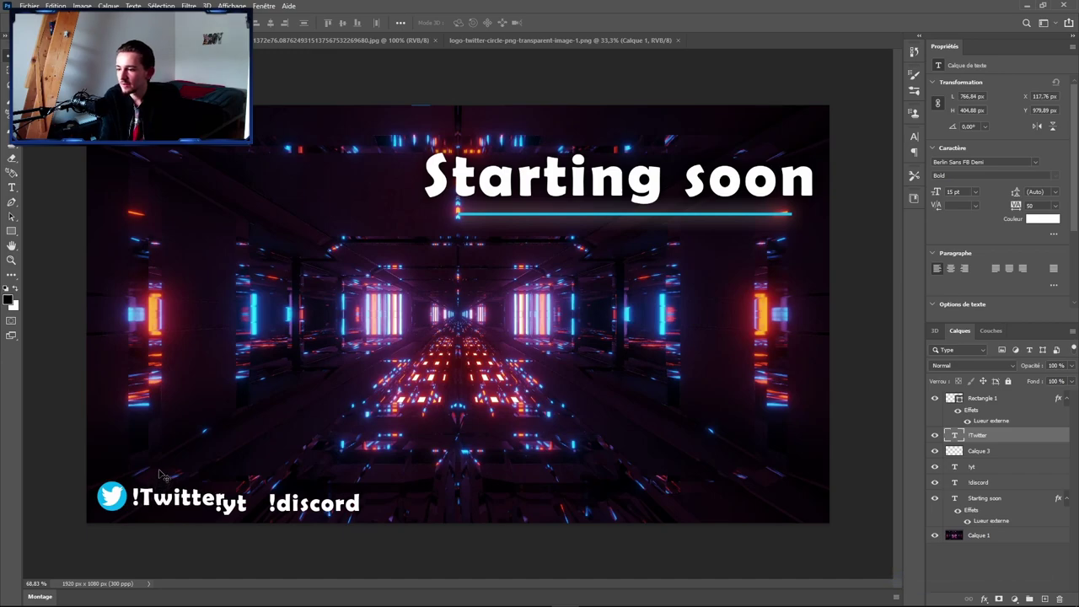
key("Left")
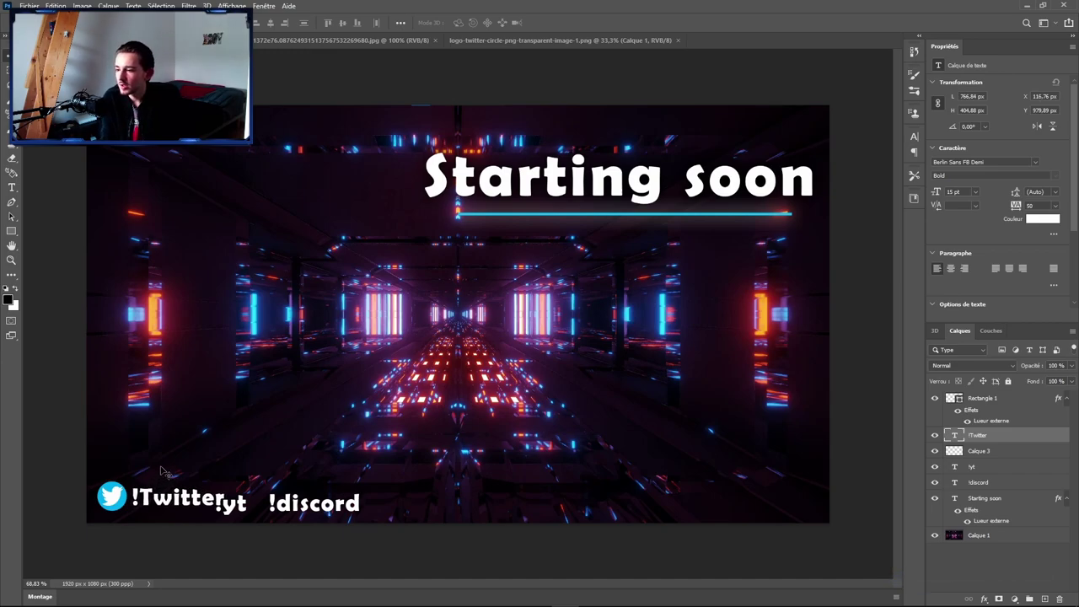
left_click_drag(243, 512, 503, 441)
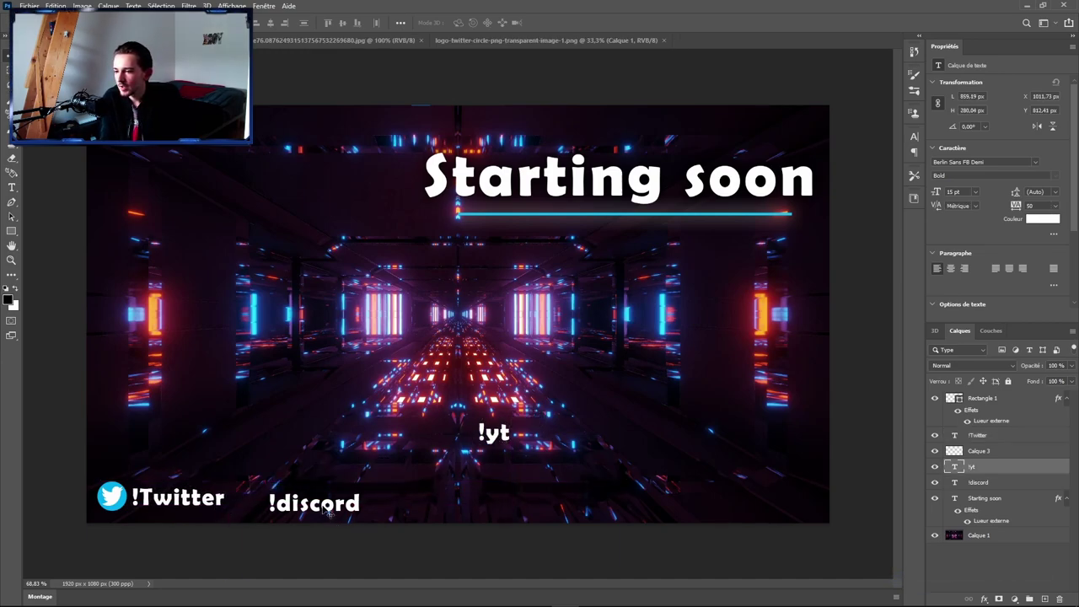
left_click_drag(317, 506, 641, 406)
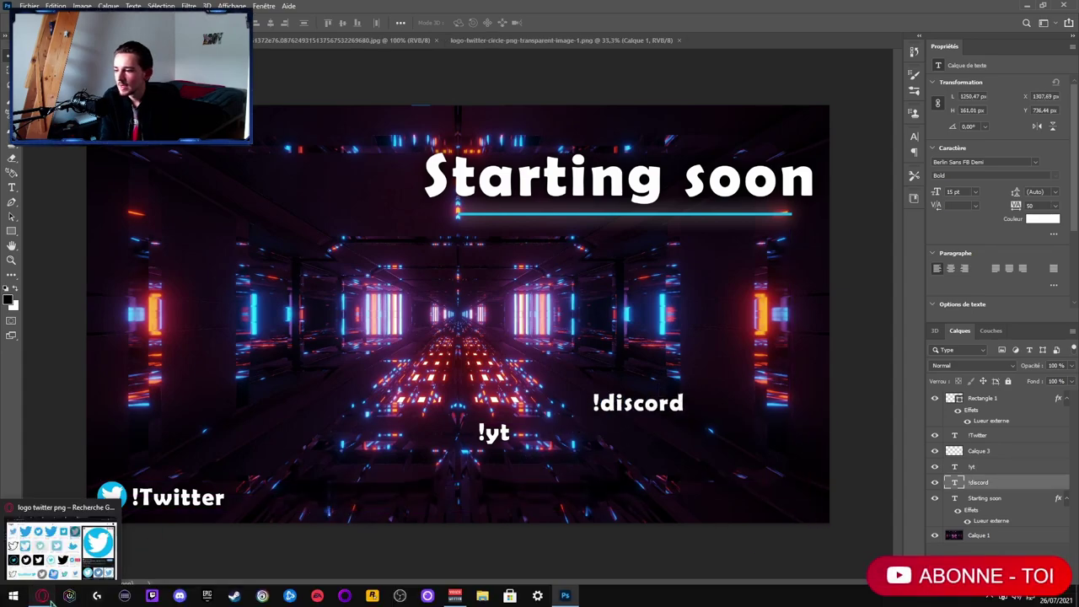
left_click(42, 596)
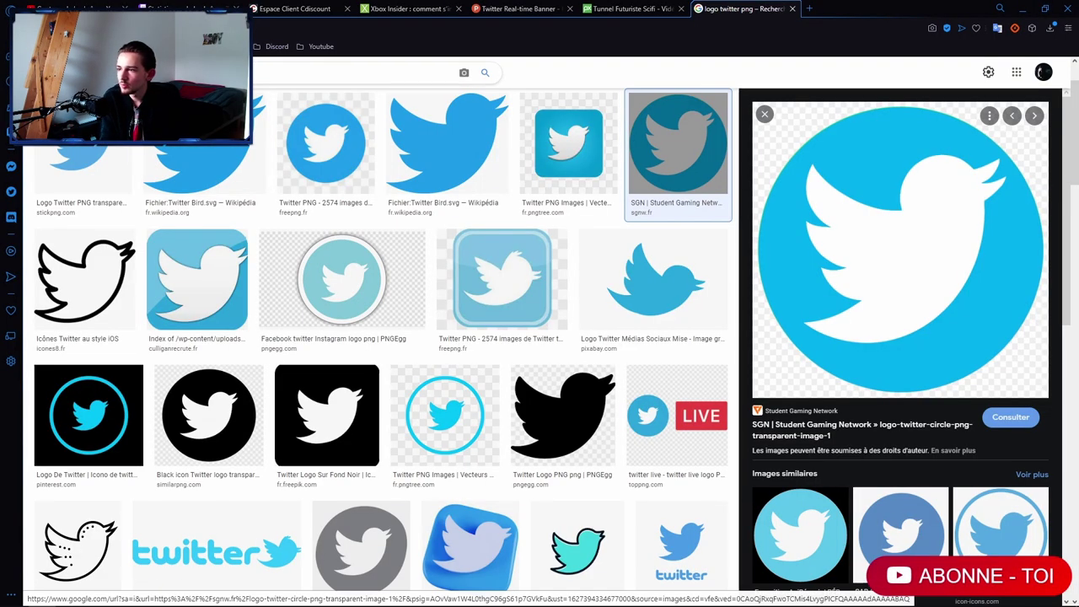
Search 'logo yt png' and save the round YouTube logo as logo-youtube-png-rond-2.
type("logo yt png")
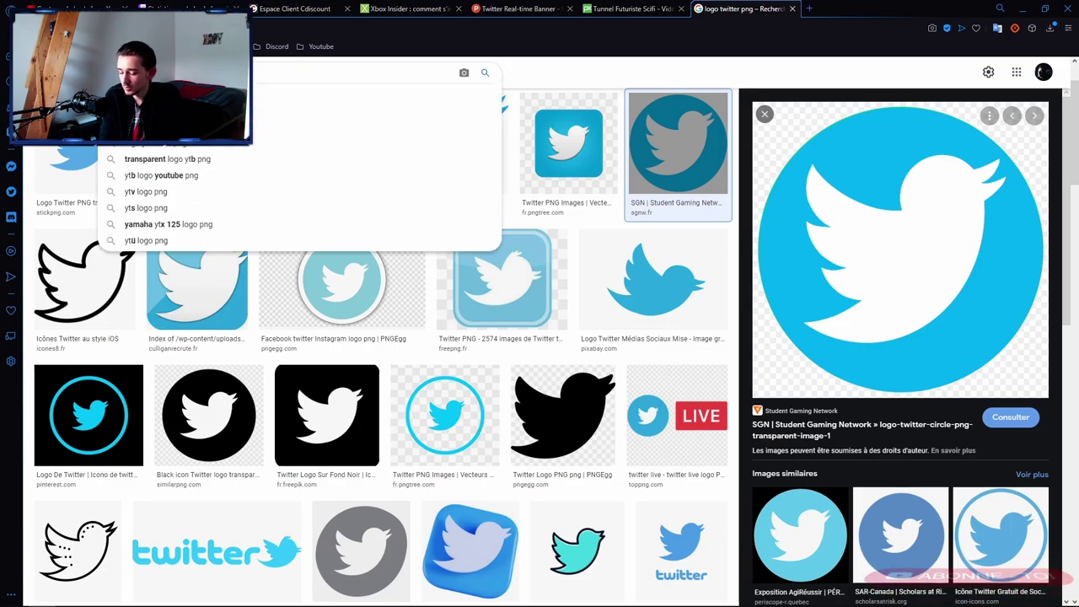
key("Return")
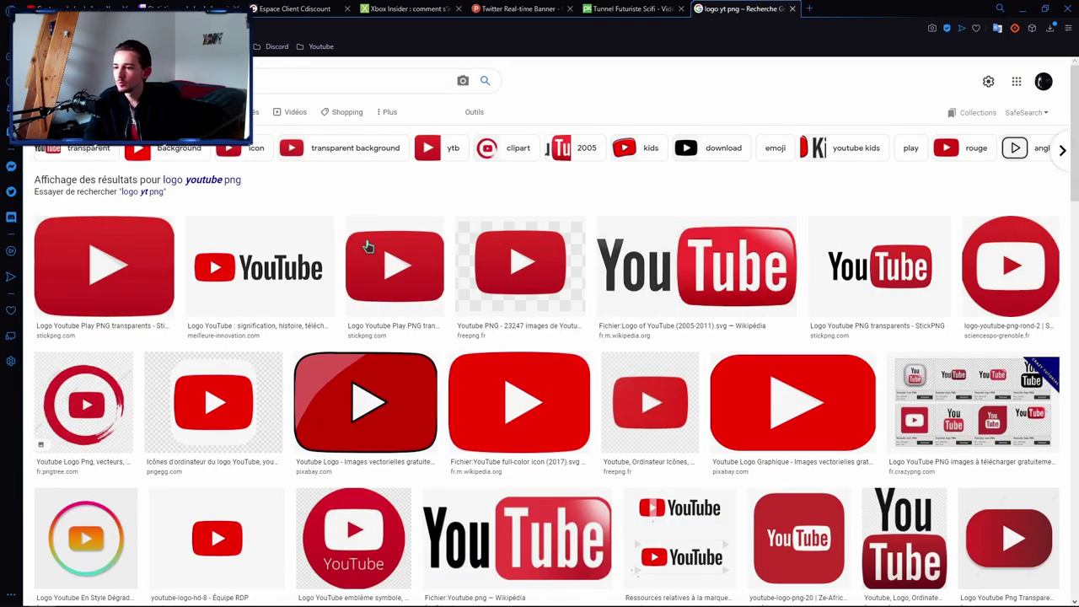
left_click(1011, 266)
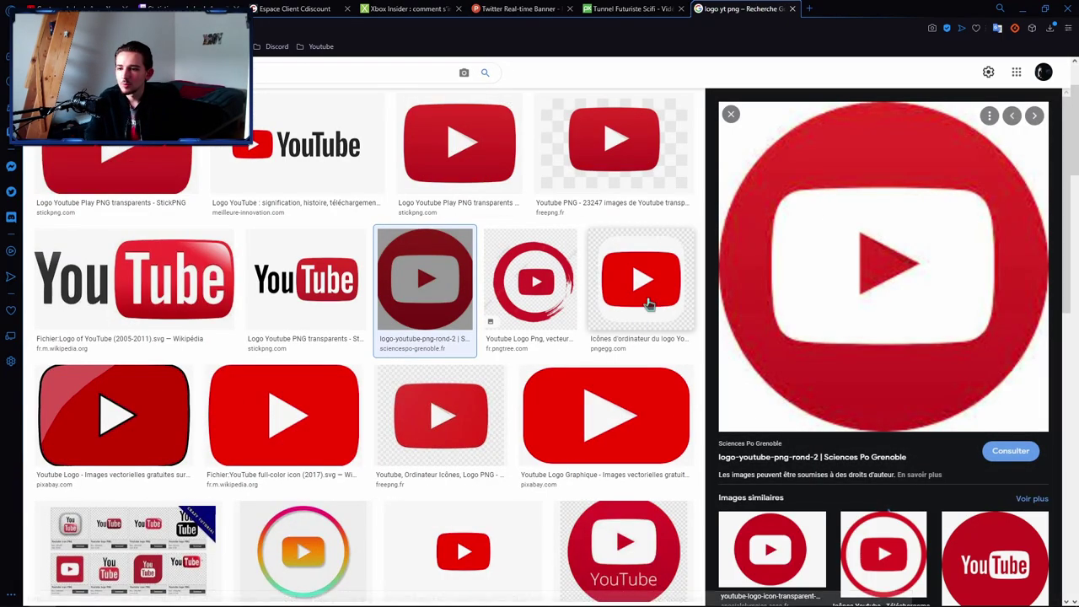
right_click(901, 214)
left_click(761, 329)
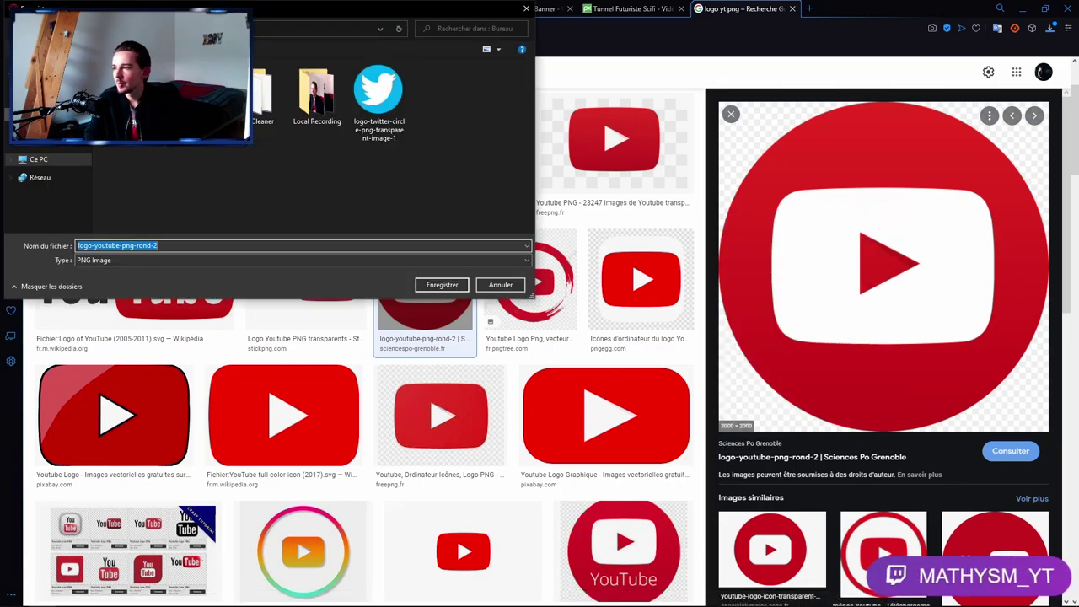
left_click(440, 285)
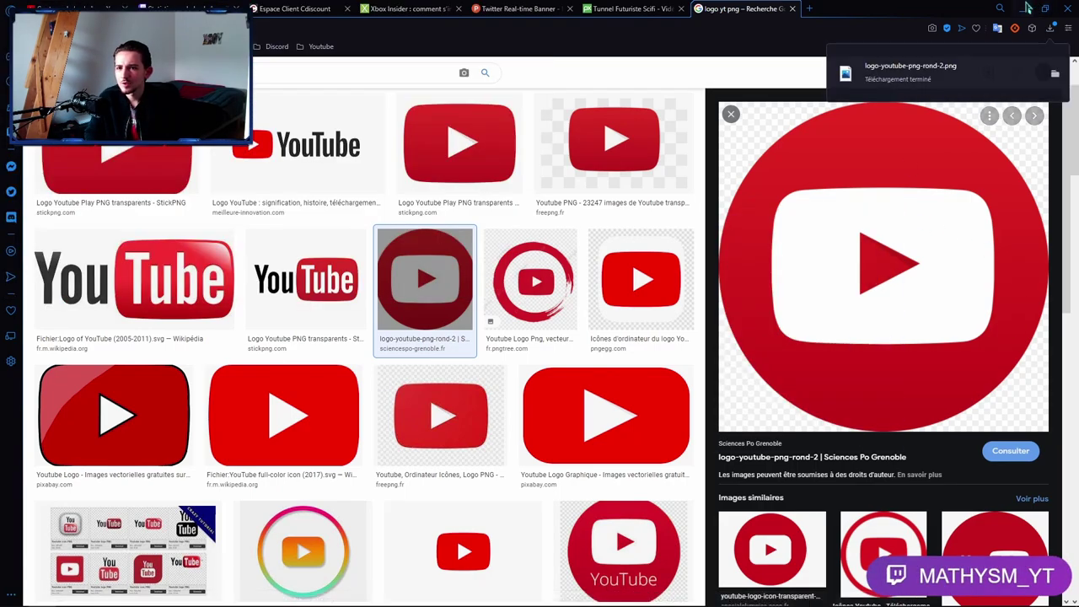
Return to Photoshop and bring up the Open file dialog.
key("alt+Tab")
left_click(29, 5)
left_click(42, 27)
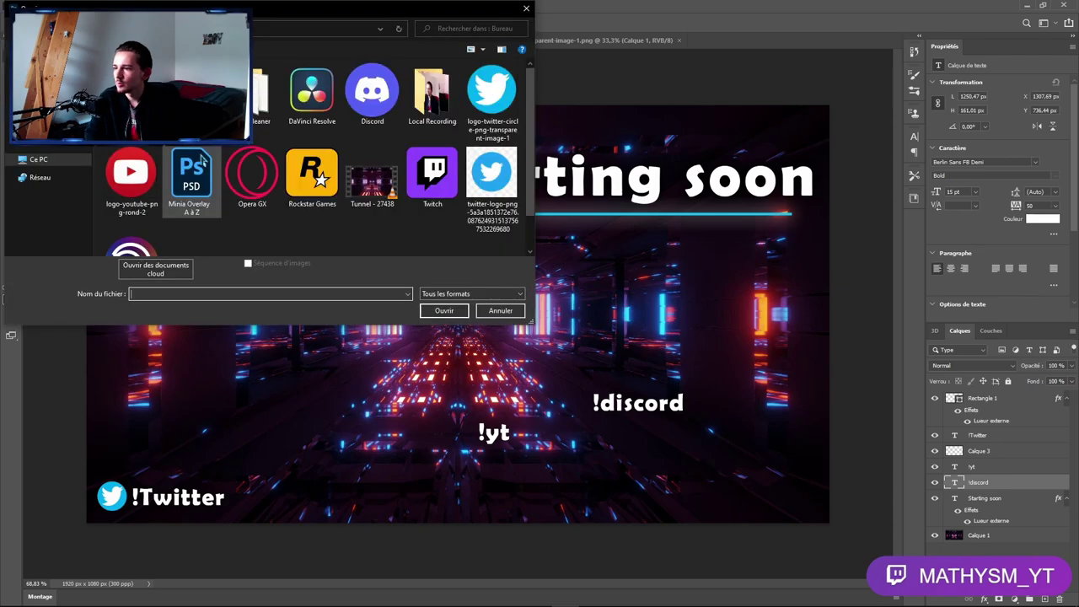
Open the YouTube logo, copy it into the Starting soon document, and shrink it to 866 px.
left_click(130, 177)
left_click(444, 311)
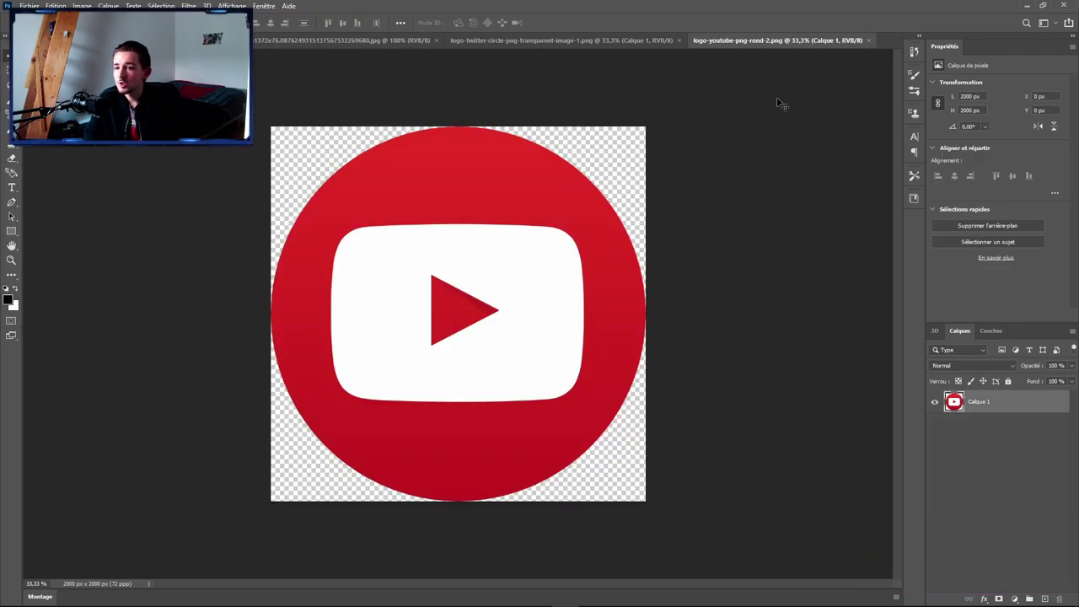
left_click_drag(988, 403, 421, 346)
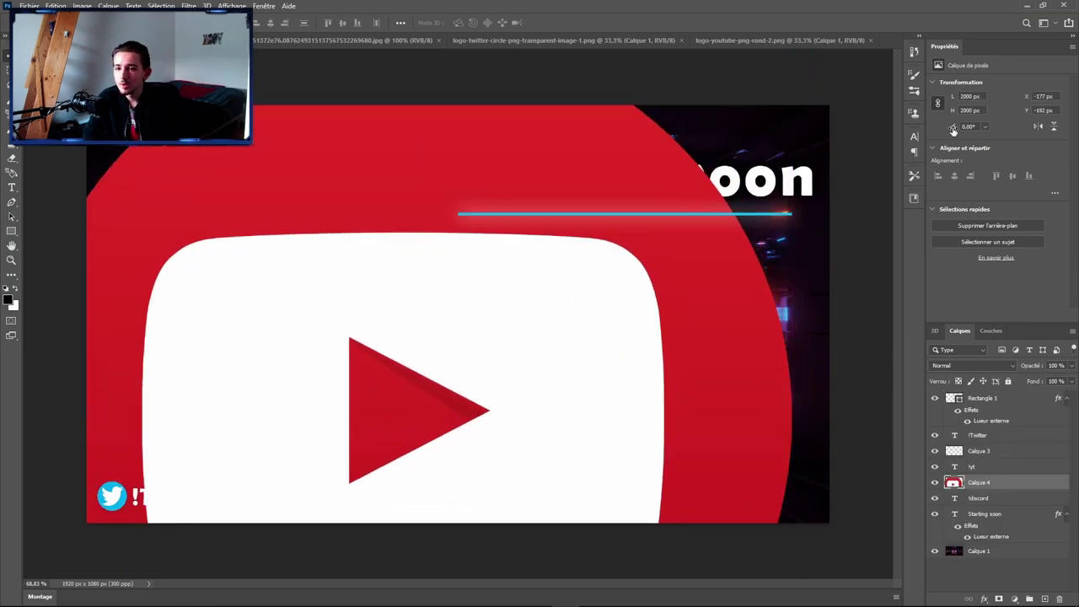
left_click_drag(951, 112, 438, 289)
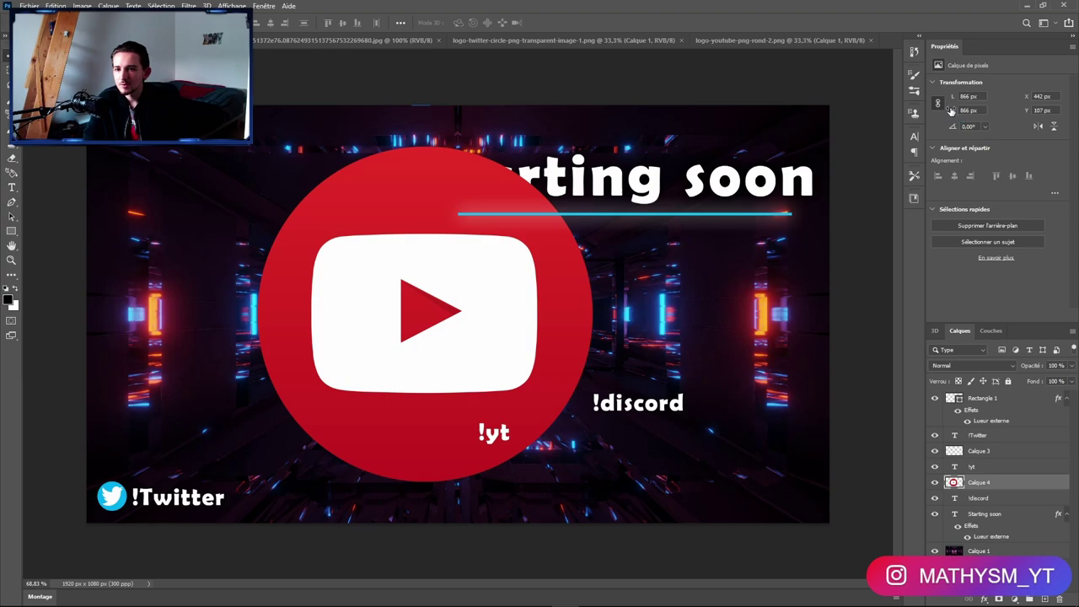
left_click_drag(951, 112, 911, 112)
Resize the YouTube logo to 56 then 121 px, move it, then delete the misplaced copy.
left_click_drag(291, 181, 274, 487)
left_click_drag(956, 112, 496, 400)
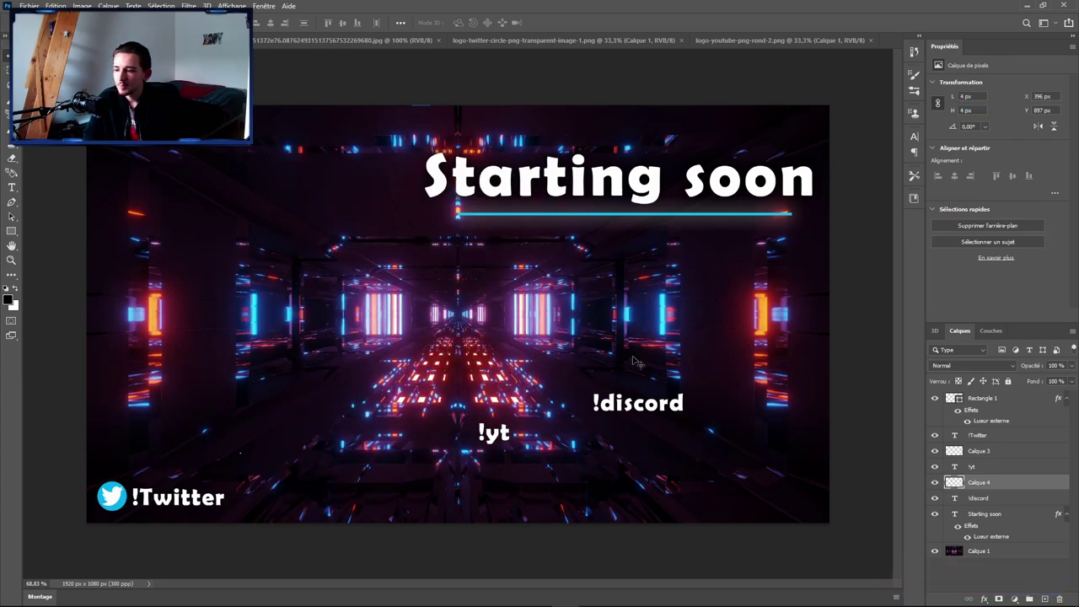
key("Return")
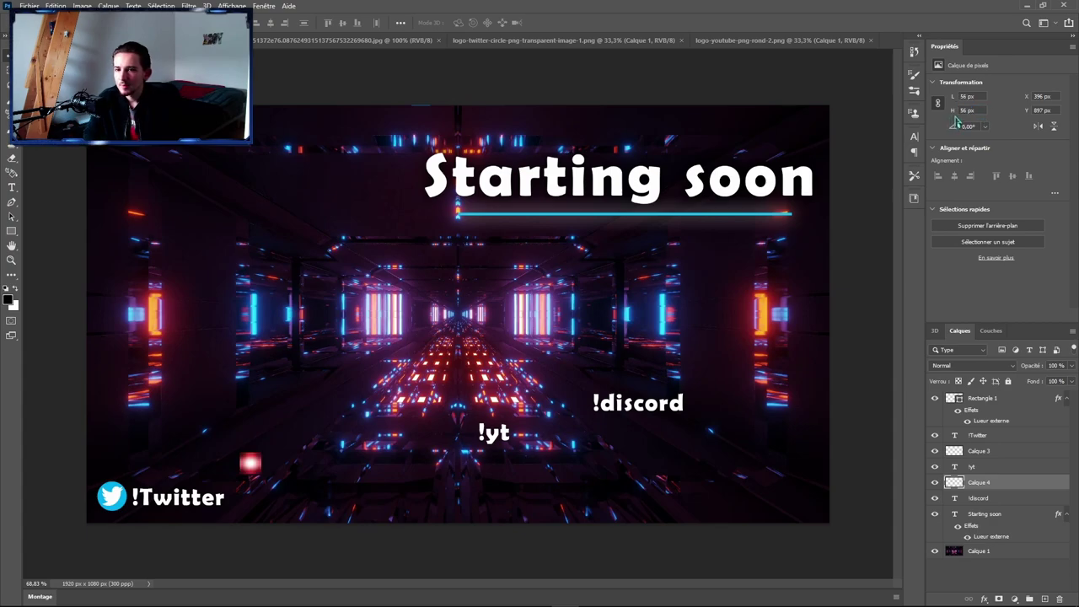
left_click_drag(957, 123, 993, 124)
left_click_drag(264, 478, 297, 295)
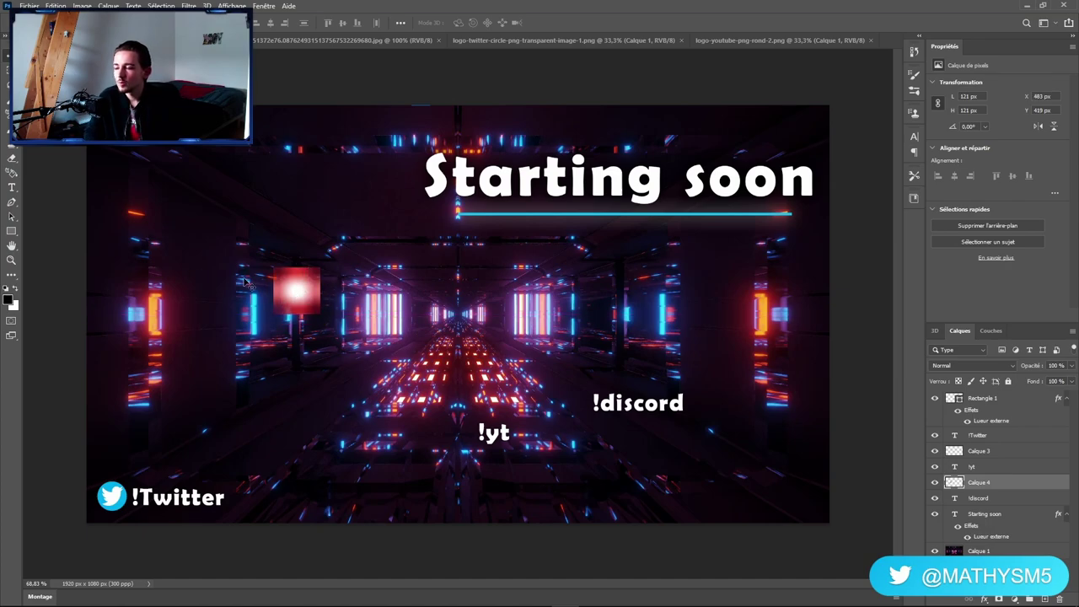
key("Delete")
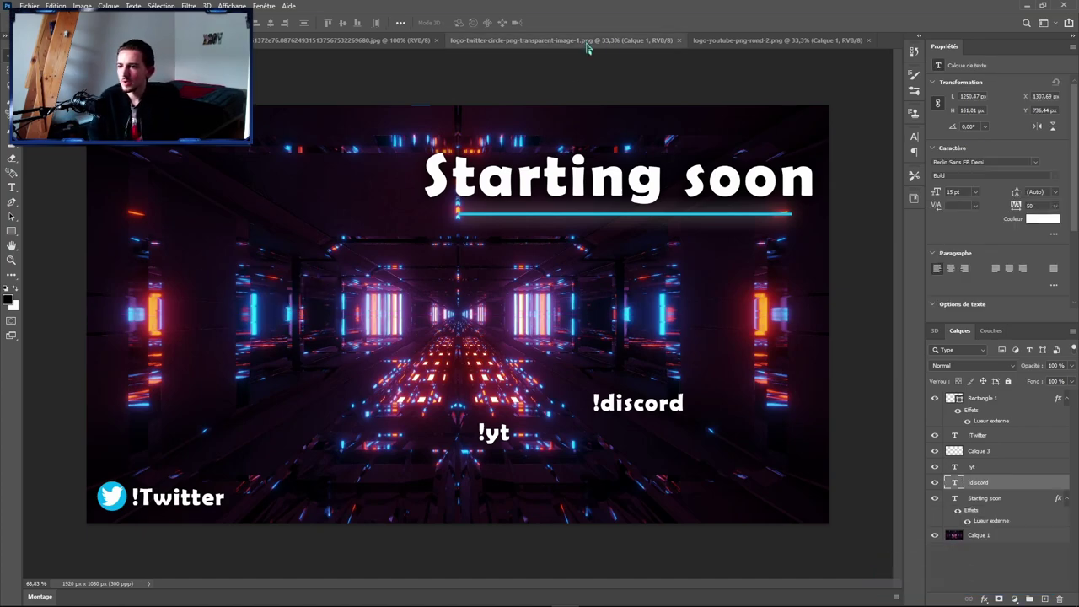
Bring the YouTube logo in again, shrink it to 189 px, and move it toward the lower left.
left_click(733, 40)
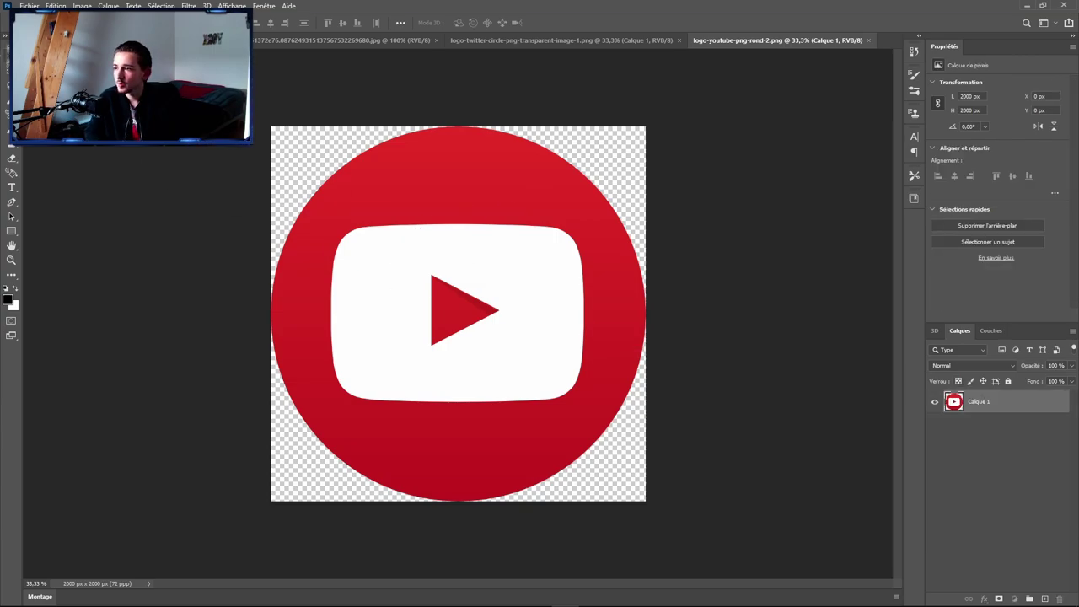
left_click_drag(211, 40, 477, 297)
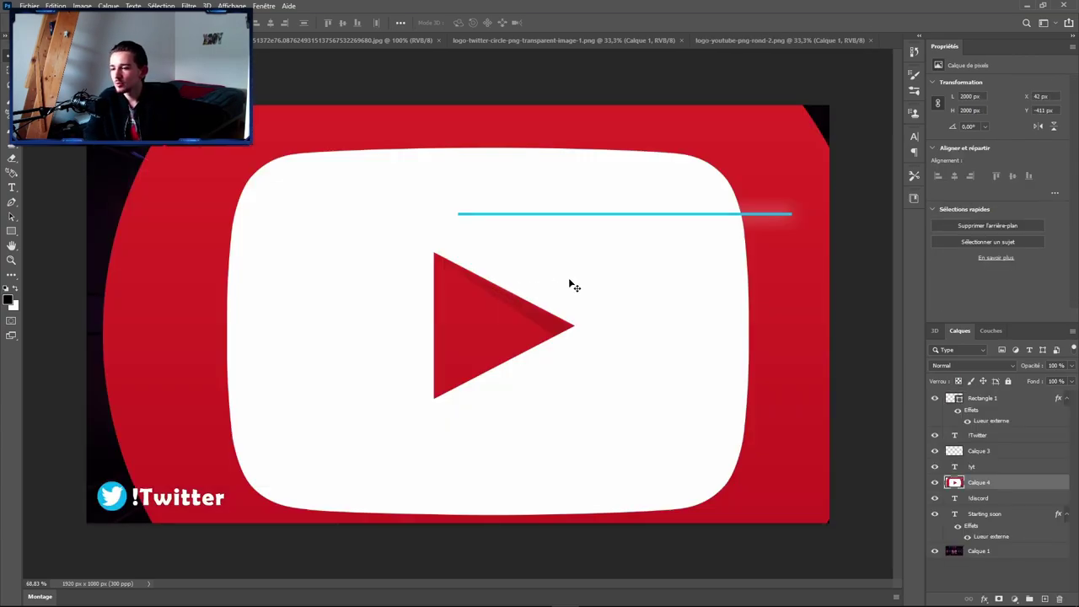
left_click_drag(569, 285, 553, 315)
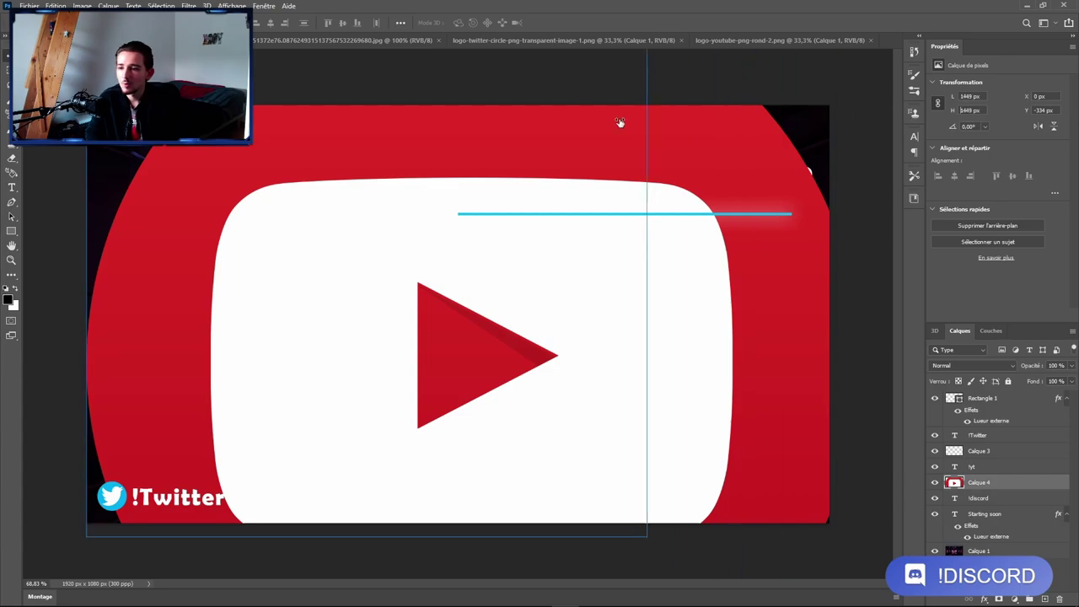
left_click_drag(647, 535, 265, 155)
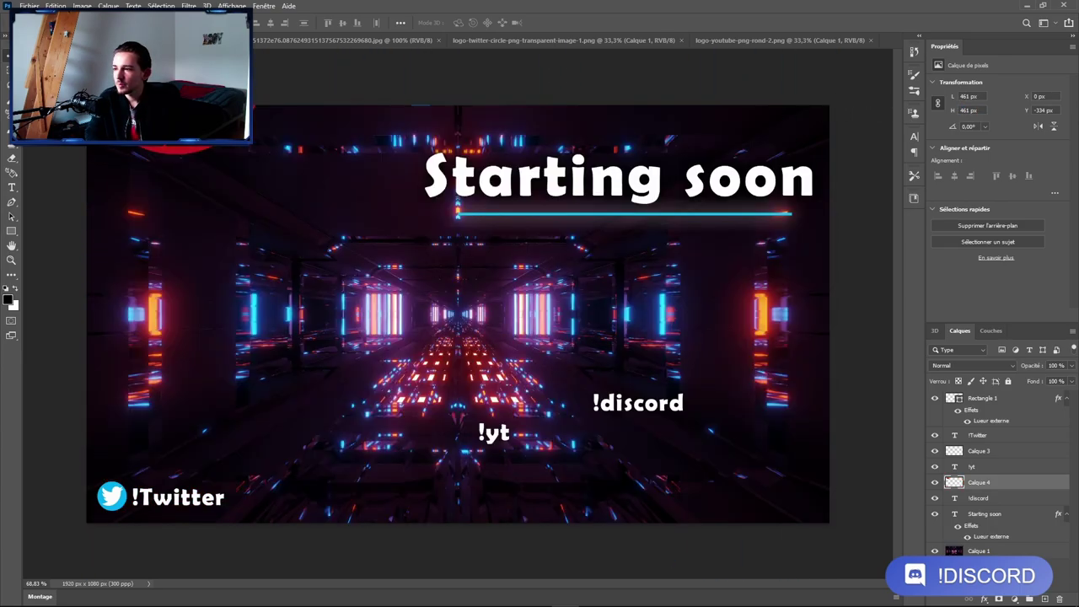
left_click_drag(159, 127, 454, 426)
left_click_drag(562, 452, 453, 337)
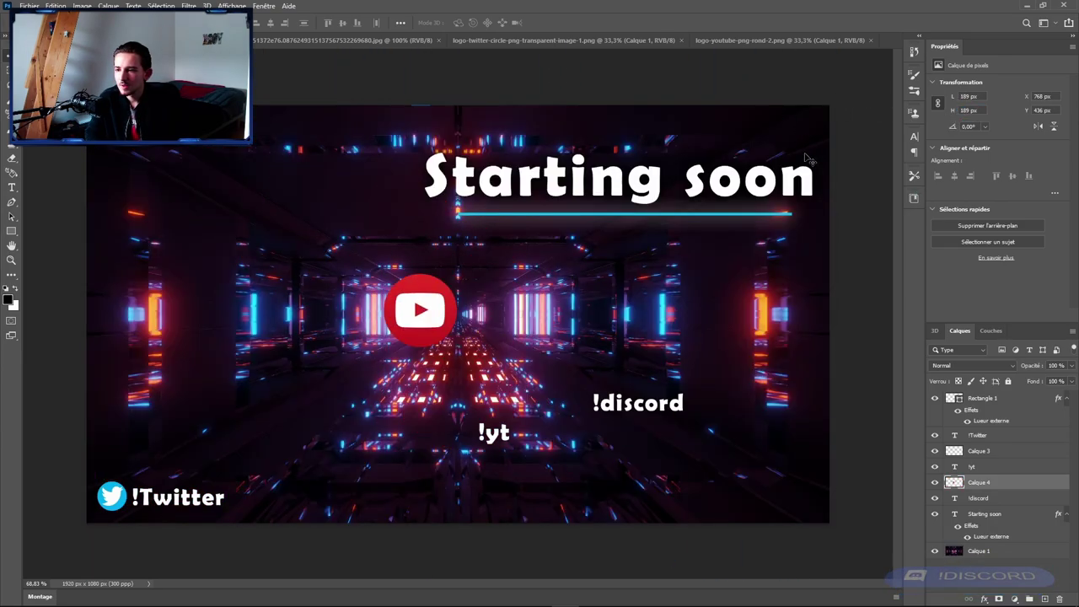
left_click_drag(183, 426, 124, 490)
Match the YouTube logo to the Twitter logo's 76 px size.
left_click(118, 496)
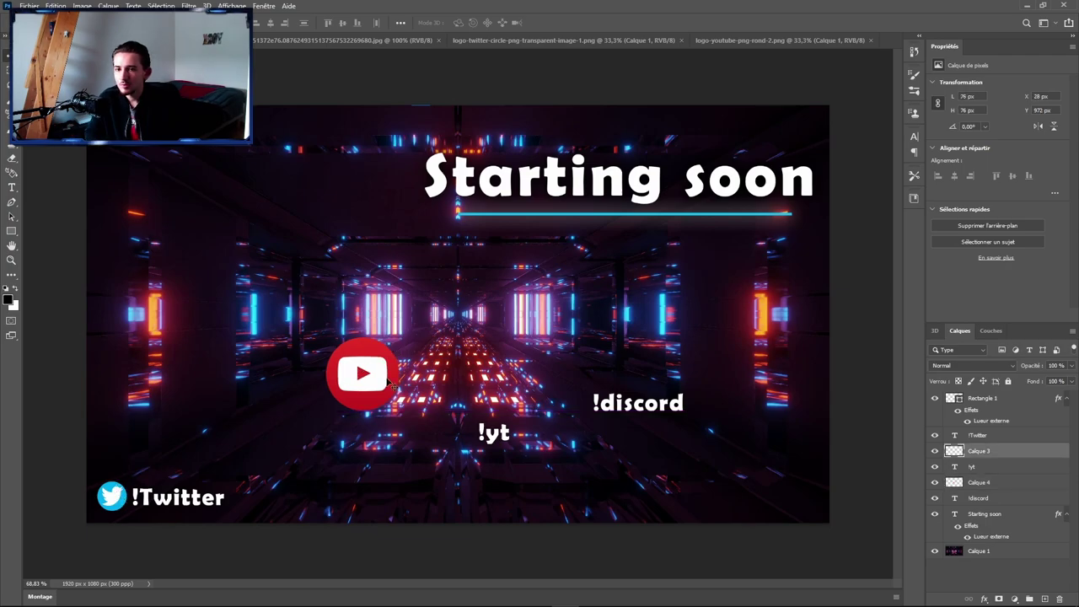
left_click(371, 381)
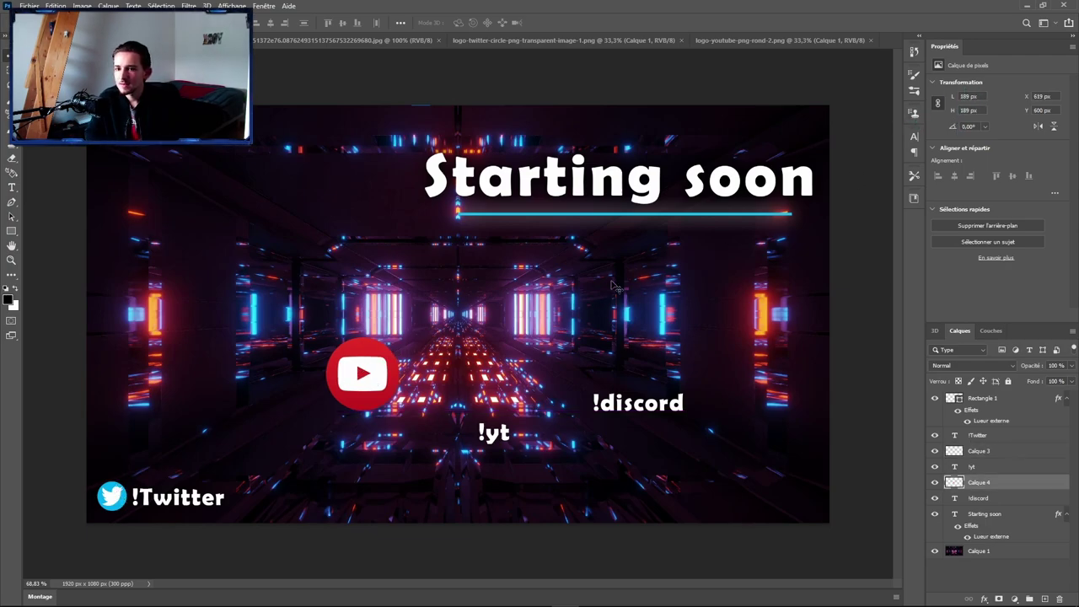
type("76 px")
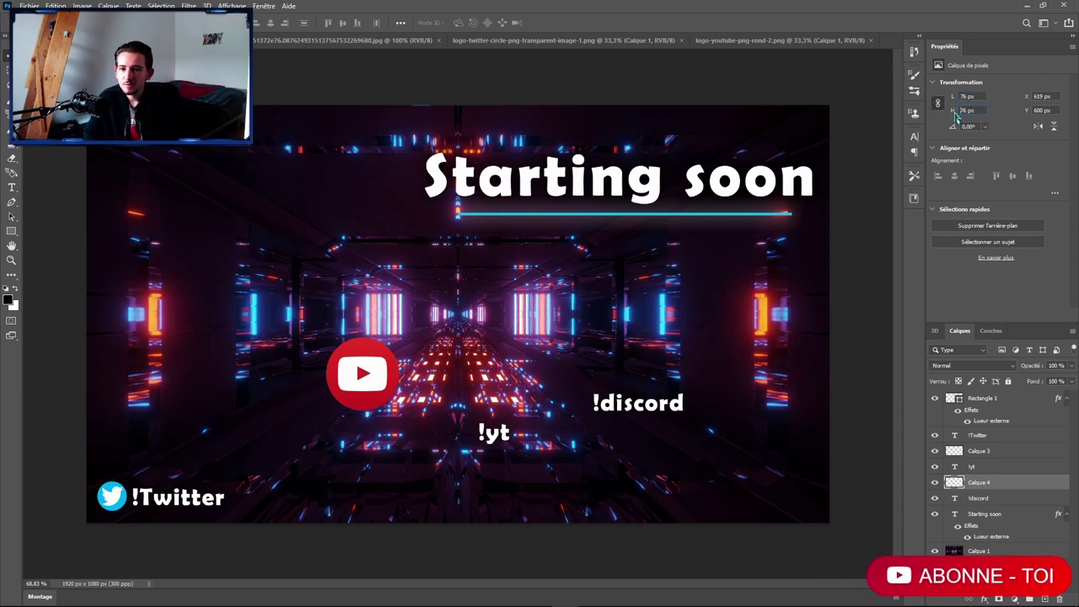
Apply 76 px to the YouTube icon, align it with the Twitter logo, and place !yt and !discord beside it.
key("Return")
left_click_drag(346, 368, 354, 487)
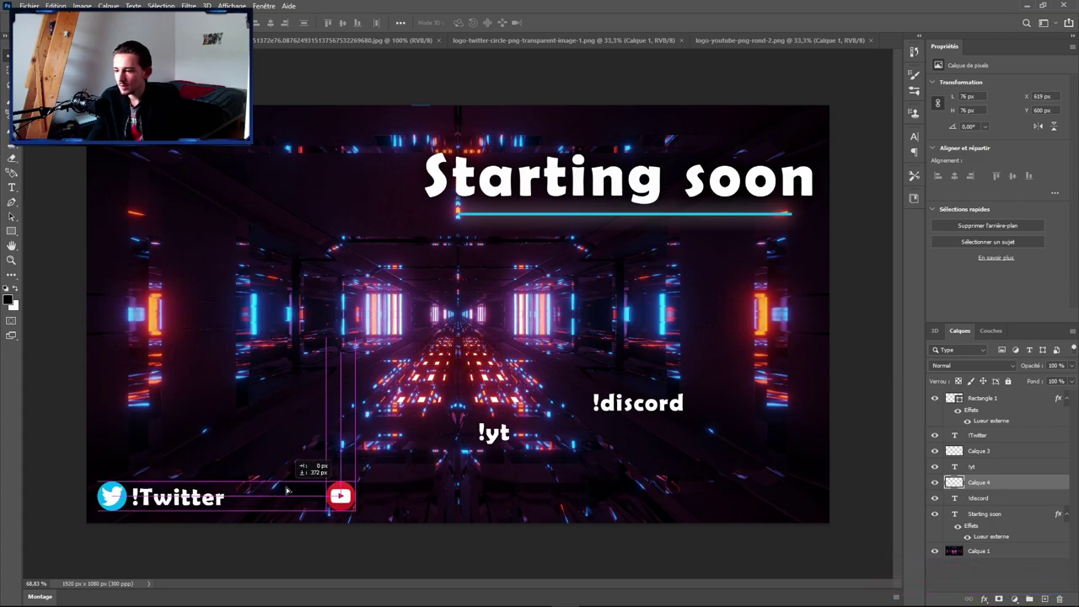
left_click_drag(286, 491, 264, 335)
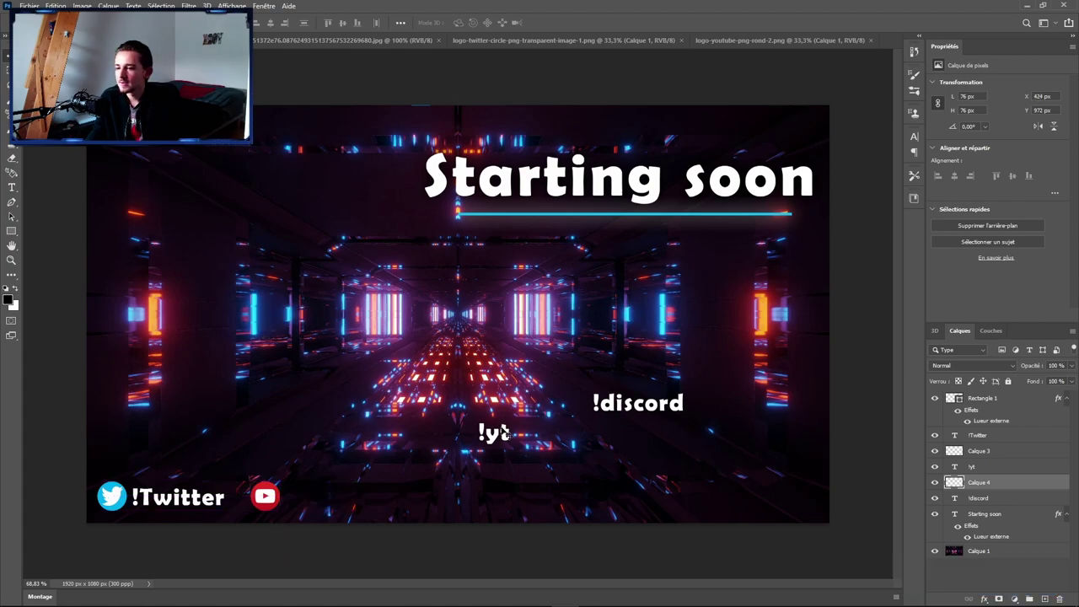
left_click_drag(499, 437, 313, 483)
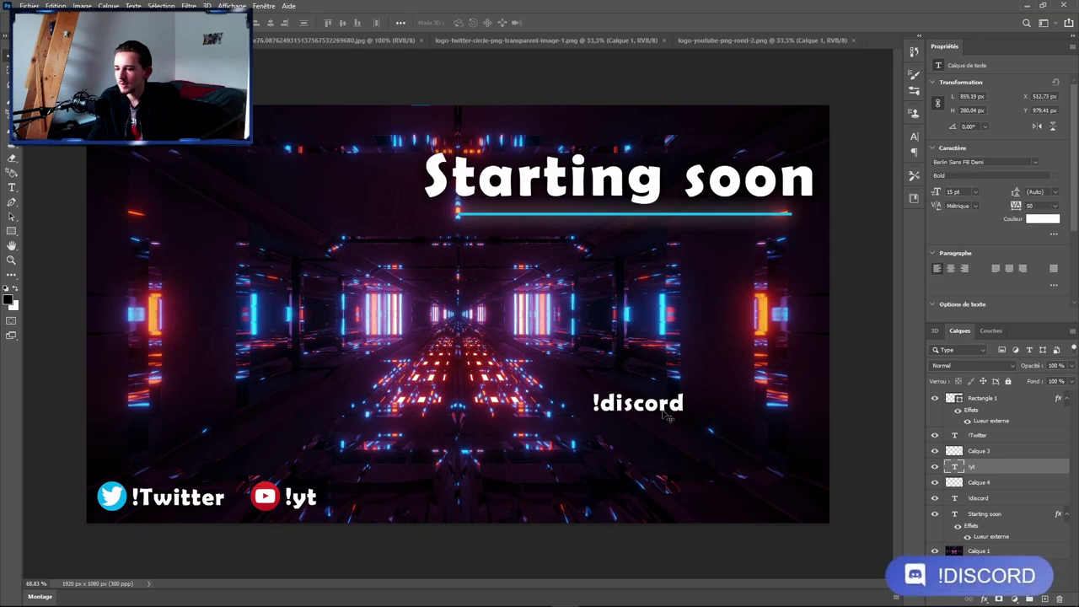
left_click_drag(619, 408, 388, 509)
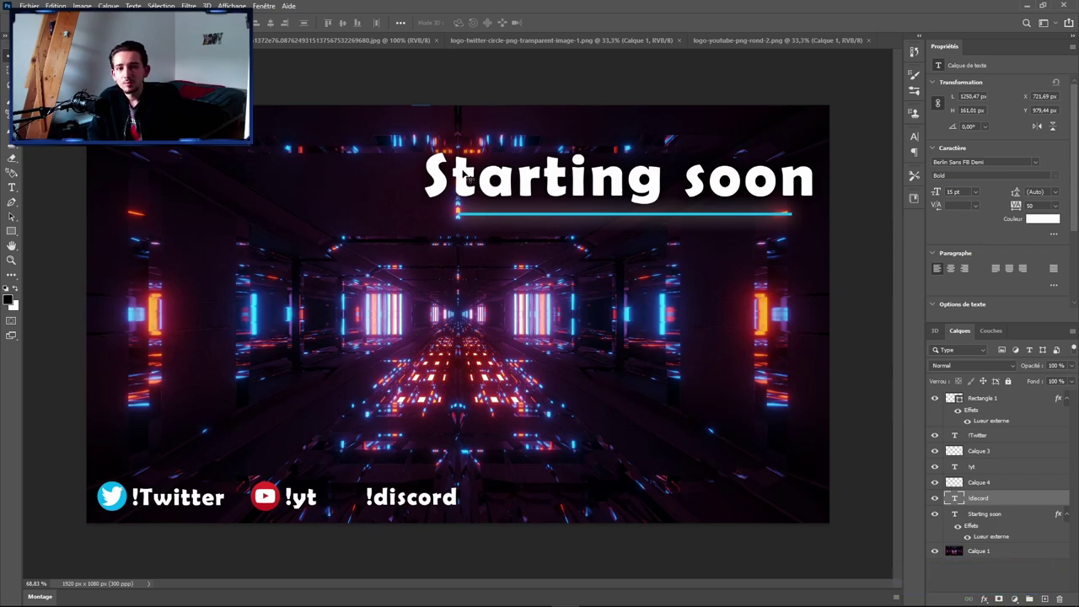
left_click(29, 5)
Export the overlay with its tunnel background, then hide the Calque 1 tunnel layer.
mouse_move(74, 169)
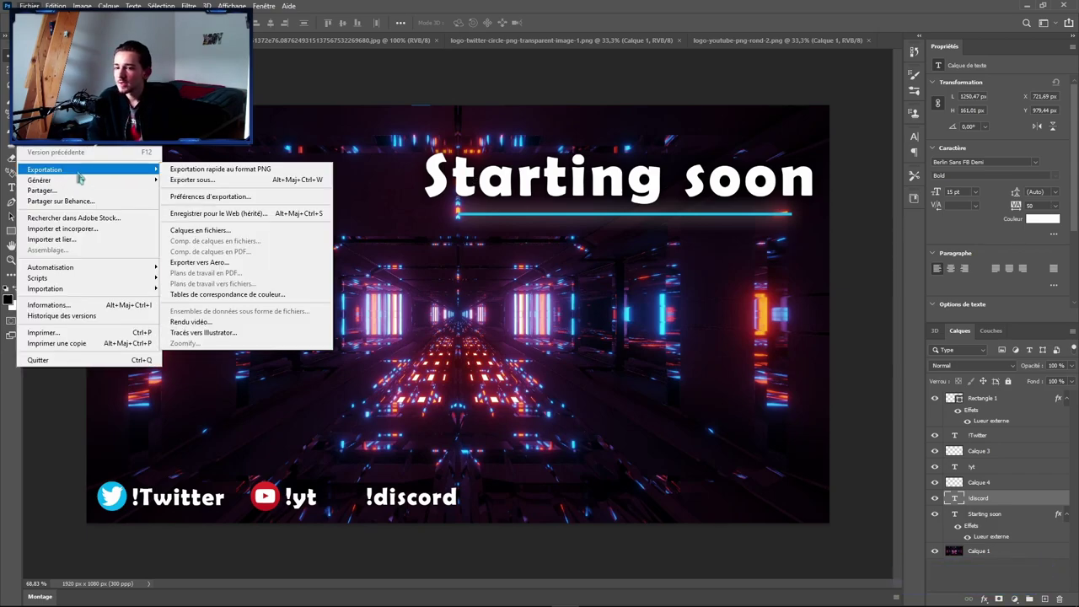
left_click(229, 180)
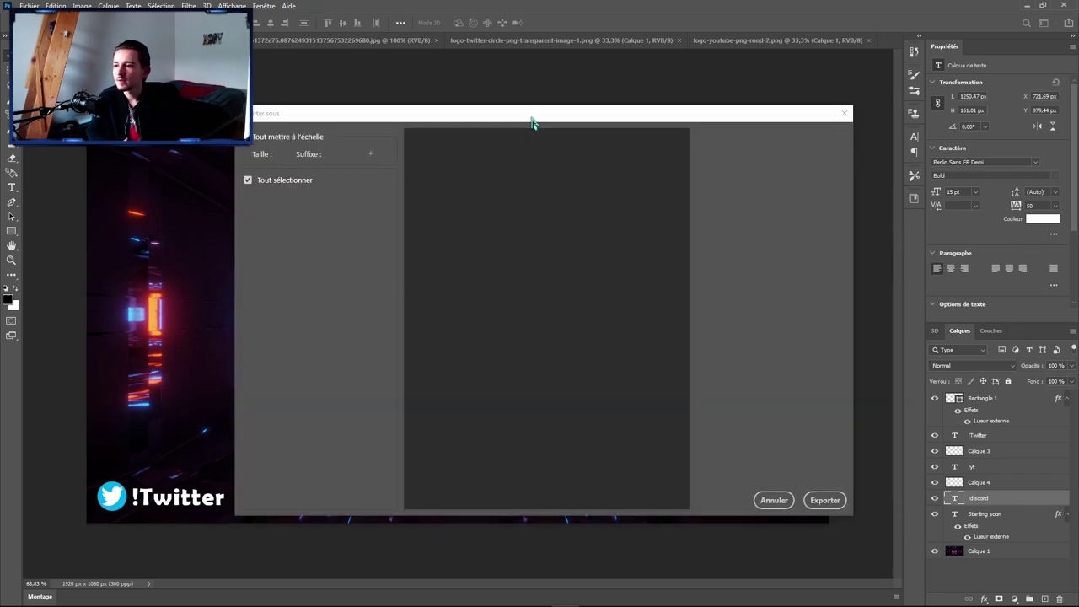
left_click_drag(532, 120, 500, 104)
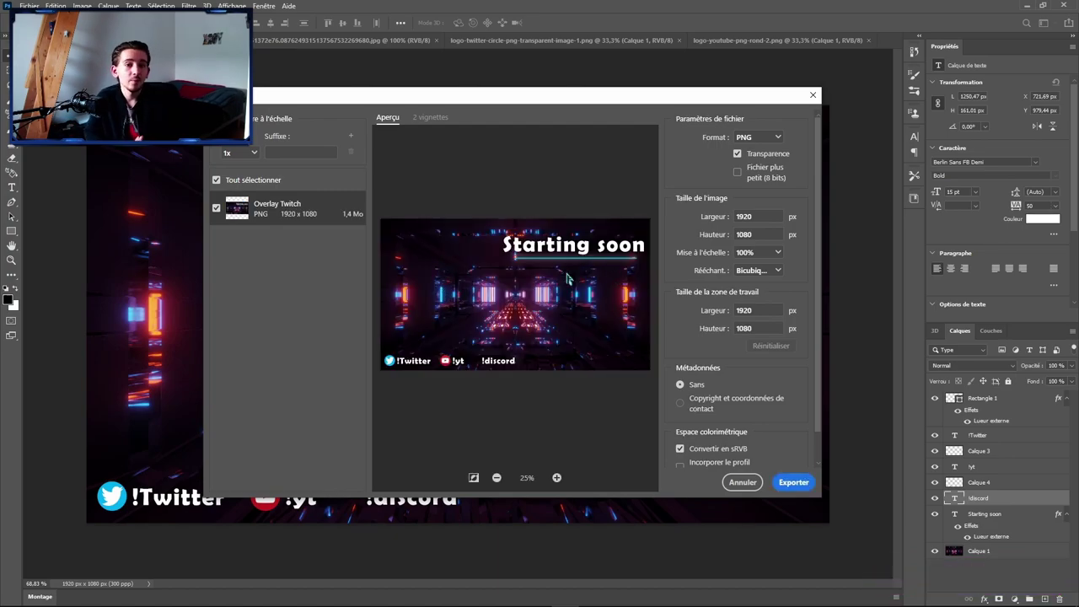
left_click(790, 484)
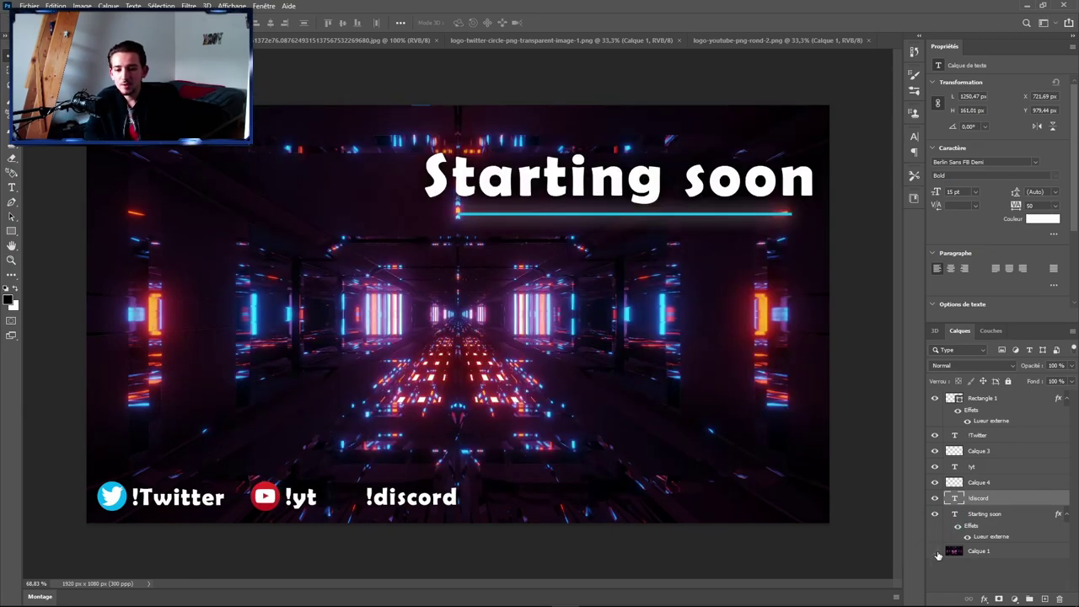
left_click(935, 552)
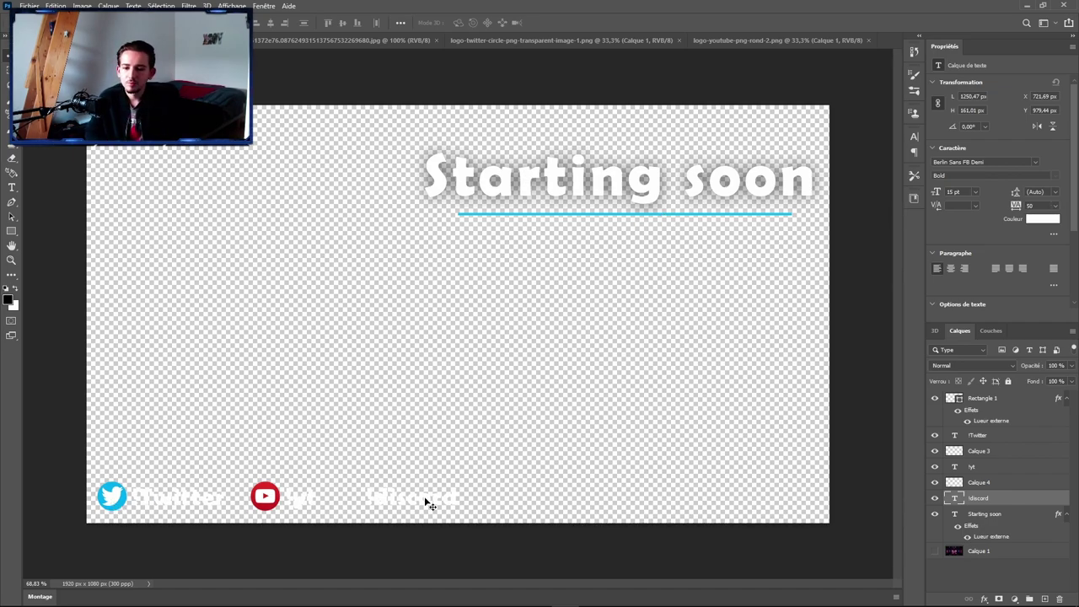
Set up Export As with the colour profile embedded, keeping bicubic resampling.
left_click(29, 6)
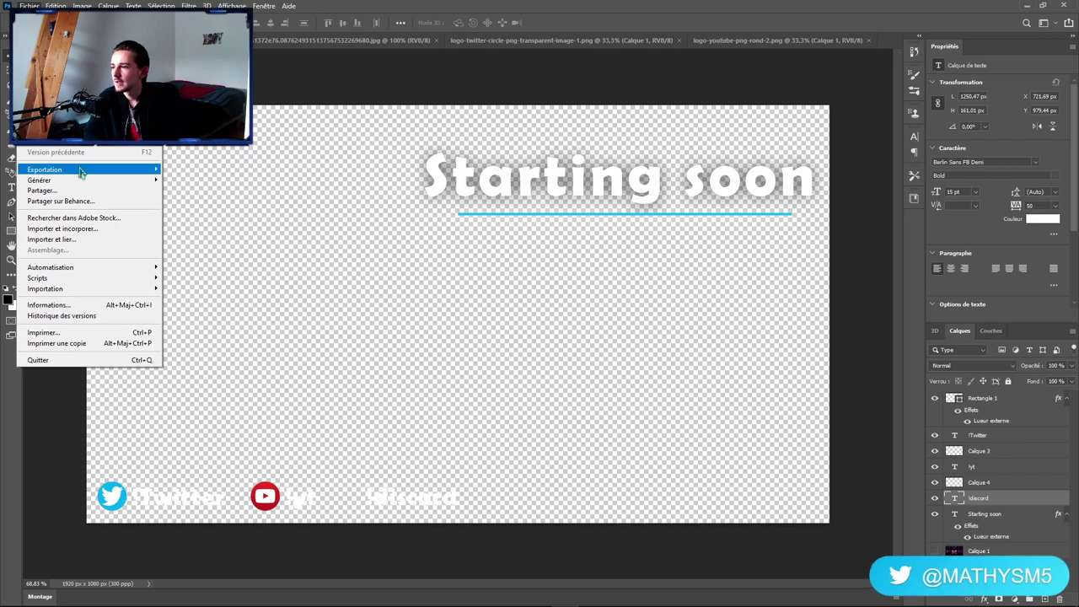
mouse_move(79, 173)
left_click(218, 184)
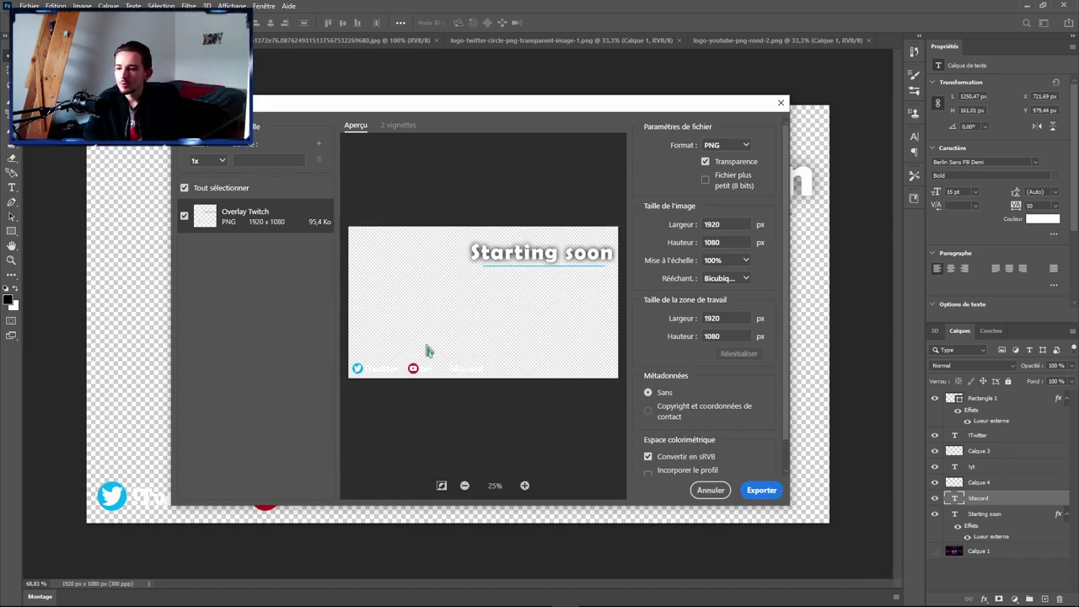
scroll(734, 379, "down", 1)
left_click(723, 444)
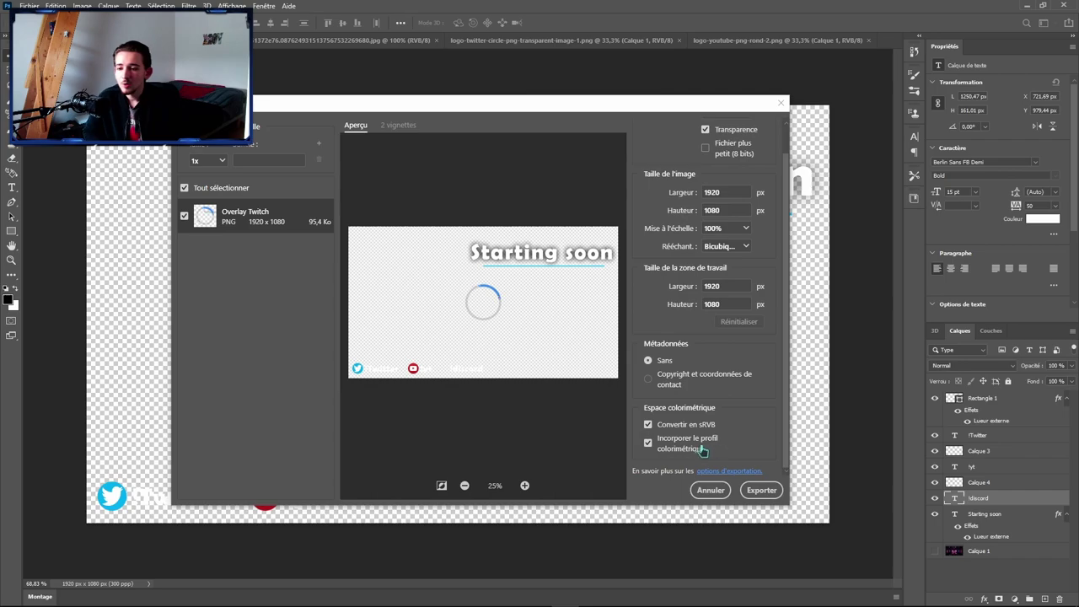
scroll(707, 419, "up", 1)
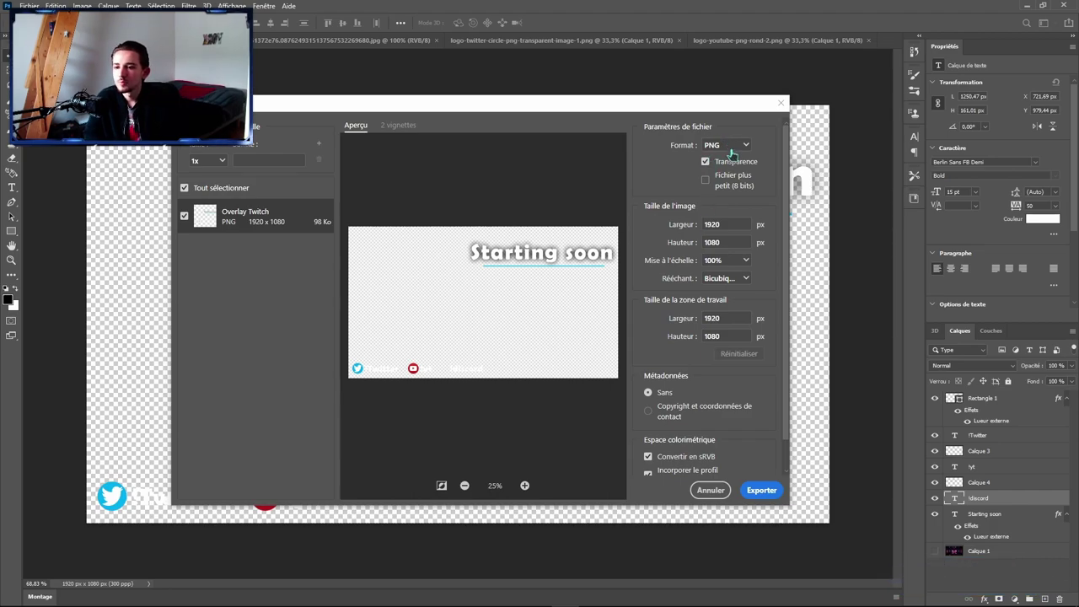
left_click(730, 279)
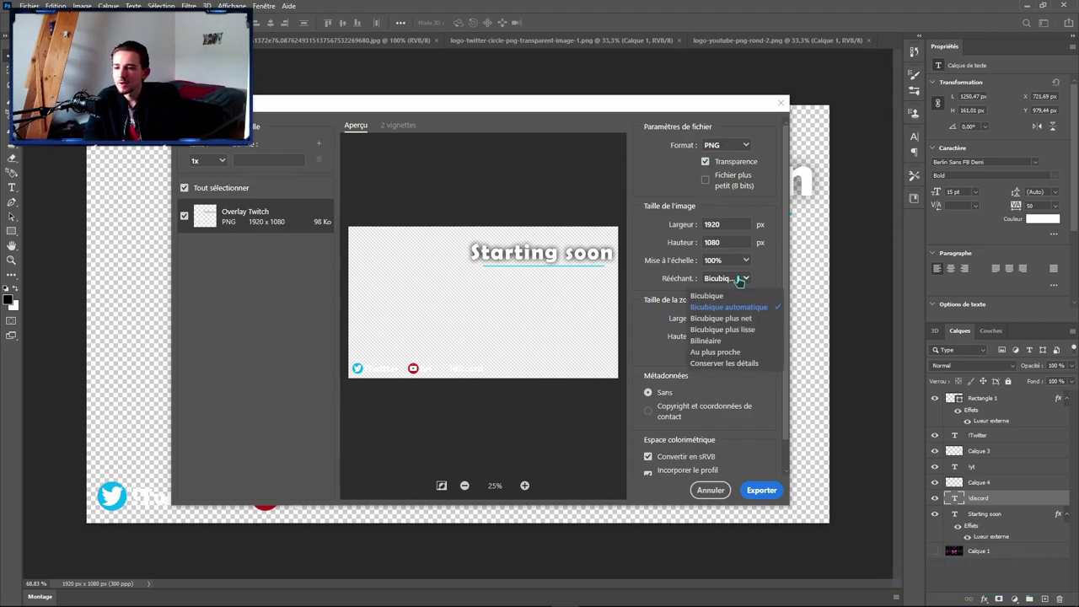
left_click(755, 284)
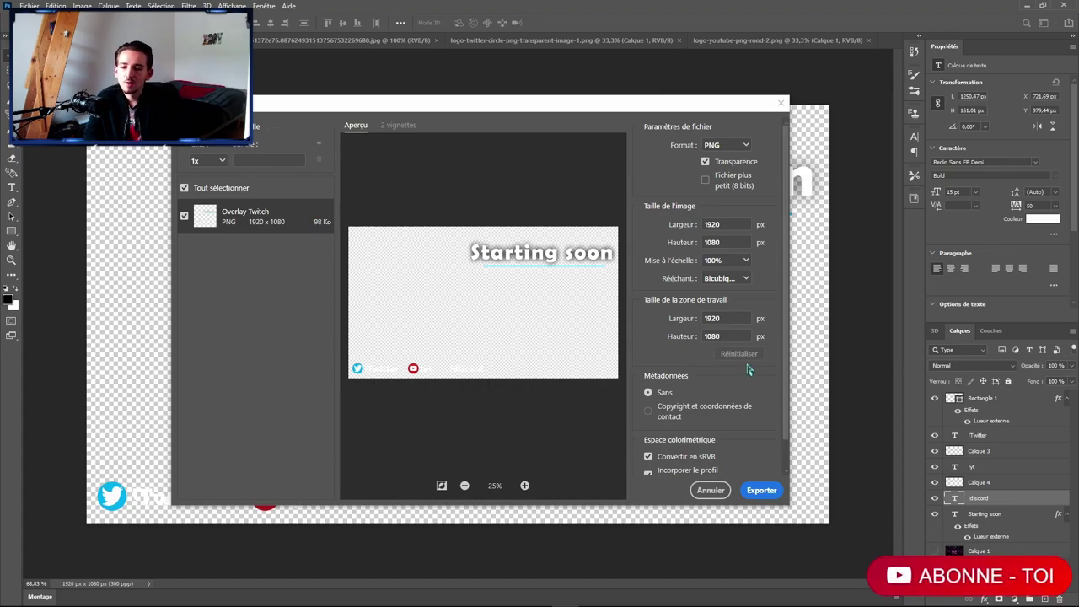
Save the transparent PNG as 'Overlay Twitch' on the desktop and close the YouTube logo document.
left_click(762, 490)
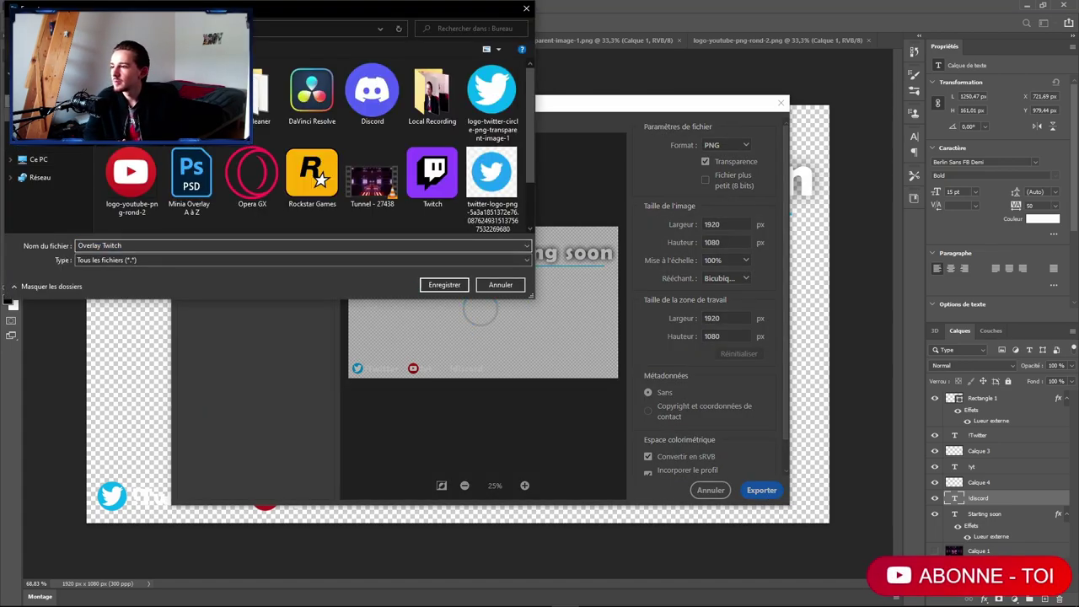
left_click(444, 286)
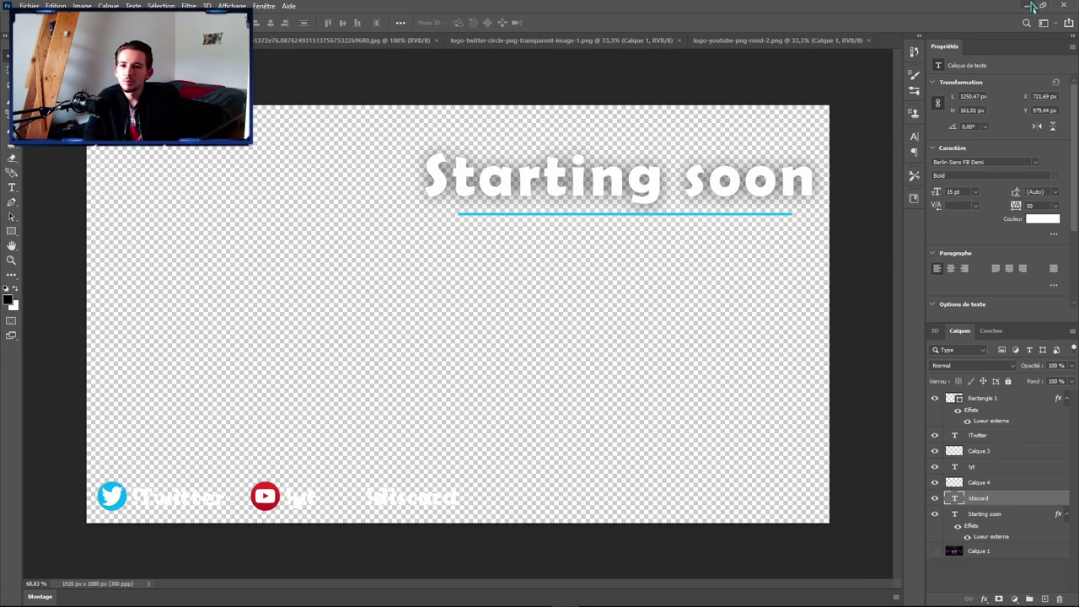
left_click(867, 41)
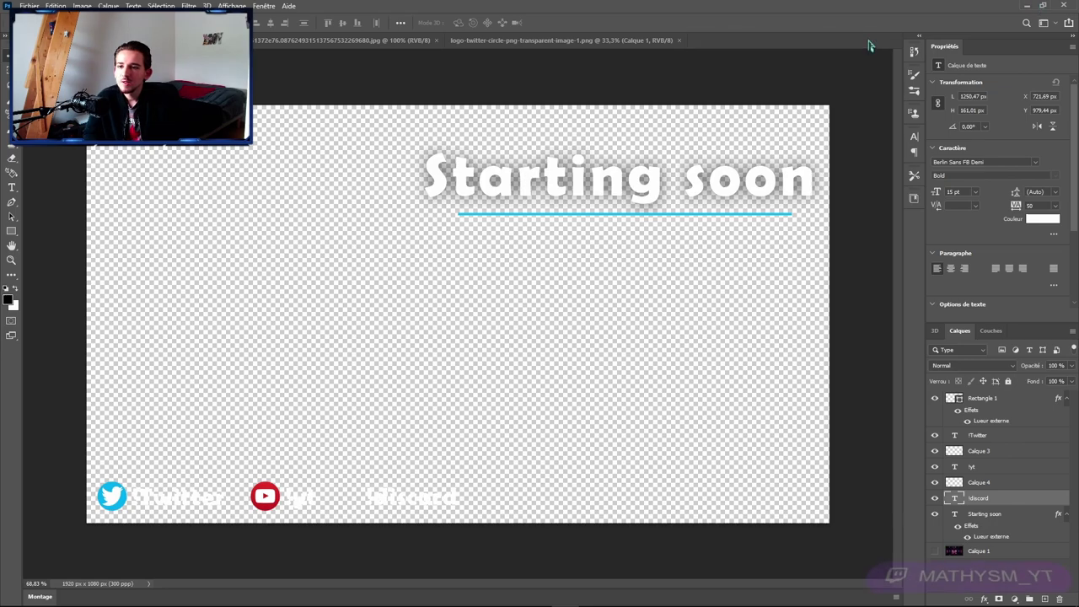
Close the extra logo document and delete the duplicate twitter-logo-png file from the desktop.
left_click(435, 40)
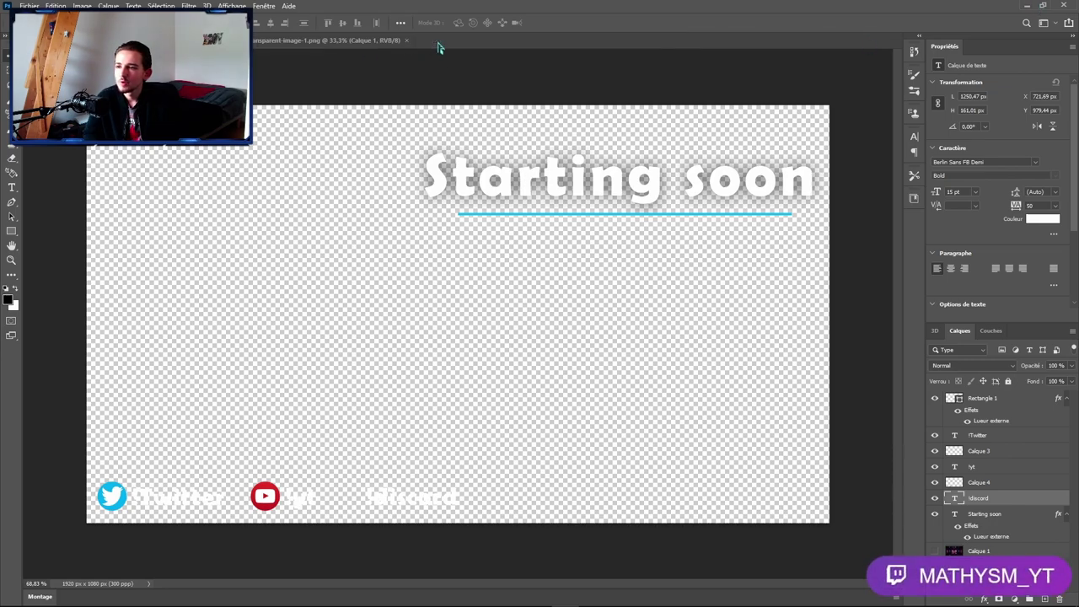
left_click(1027, 5)
left_click_drag(472, 253, 511, 240)
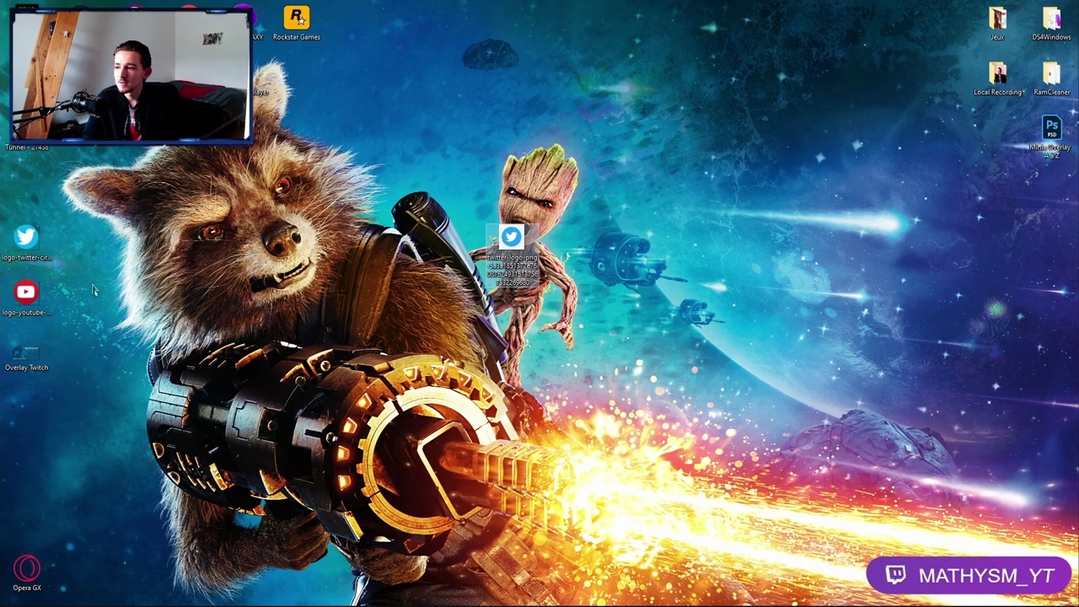
left_click_drag(25, 237, 403, 184)
left_click(506, 240)
key("Delete")
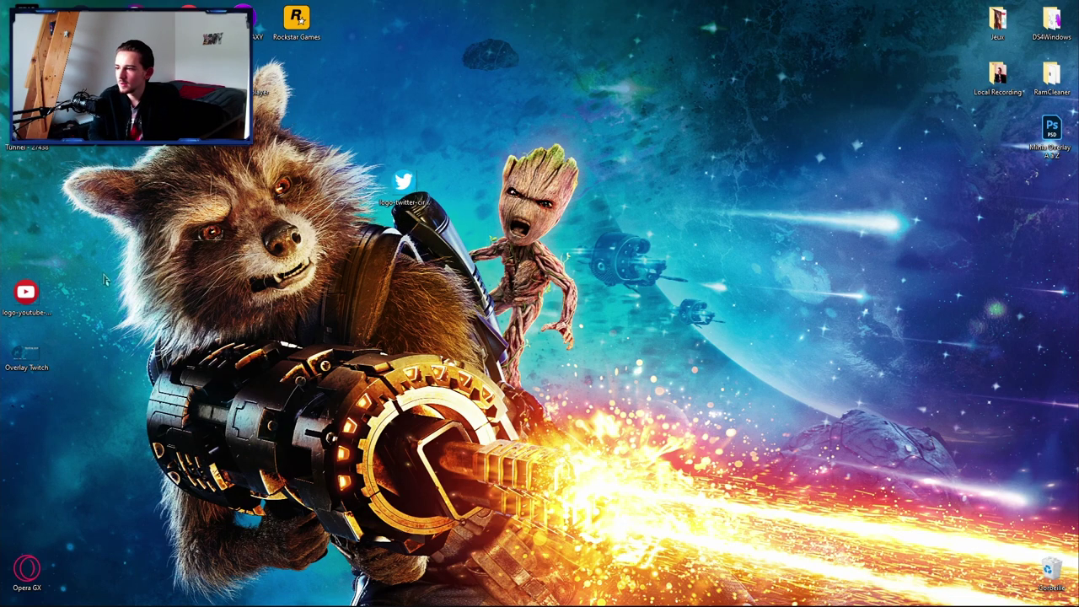
Line up the Overlay Twitch PNG, Twitter logo and YouTube logo side by side on the desktop.
left_click_drag(26, 293, 511, 184)
left_click_drag(25, 353, 455, 191)
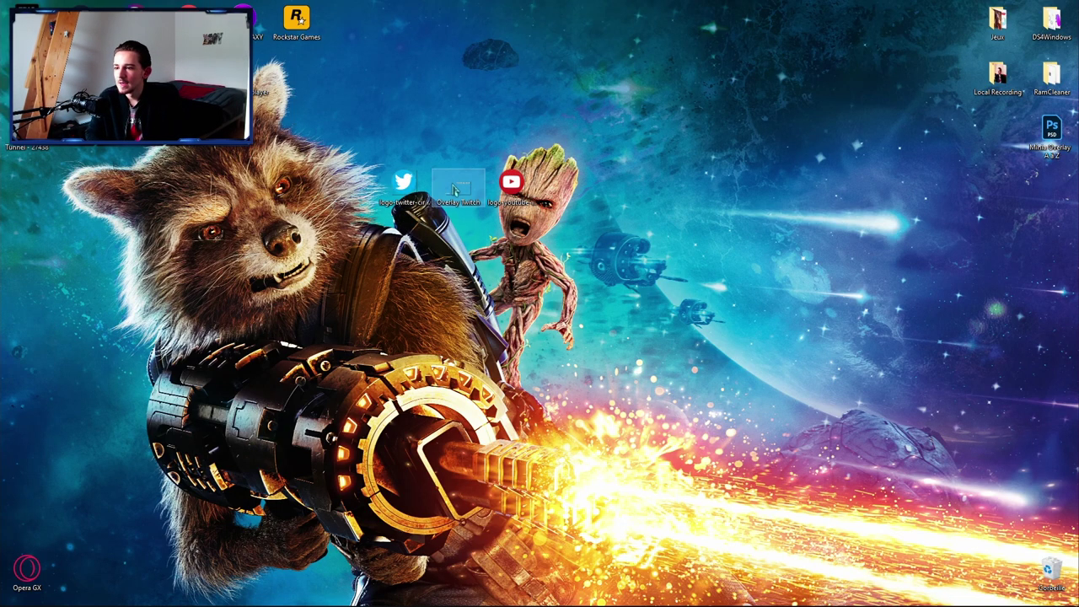
left_click_drag(631, 137, 628, 135)
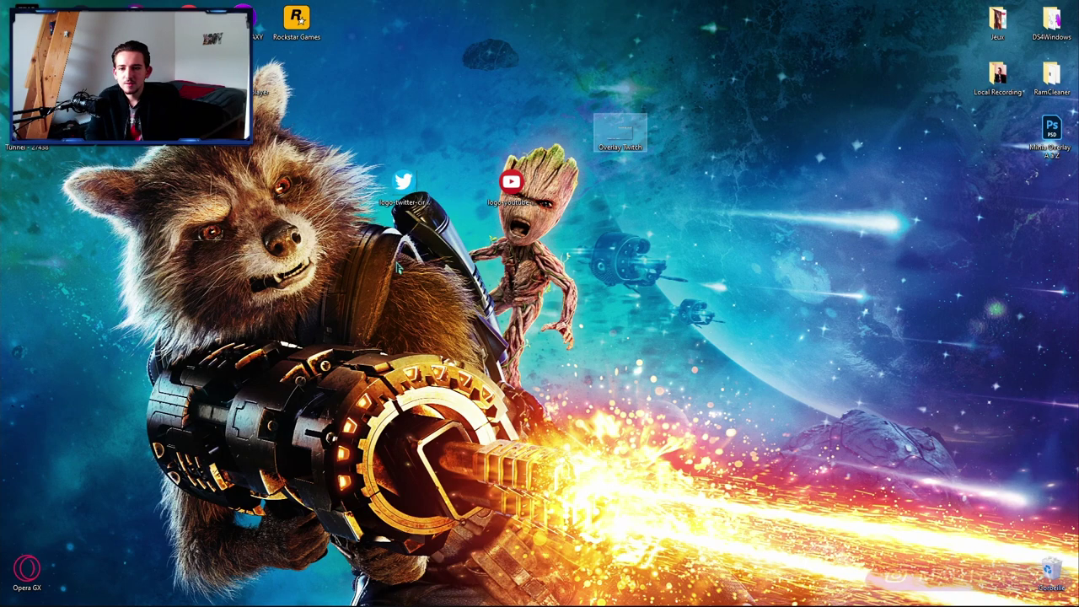
left_click_drag(403, 181, 675, 135)
left_click_drag(511, 184, 727, 130)
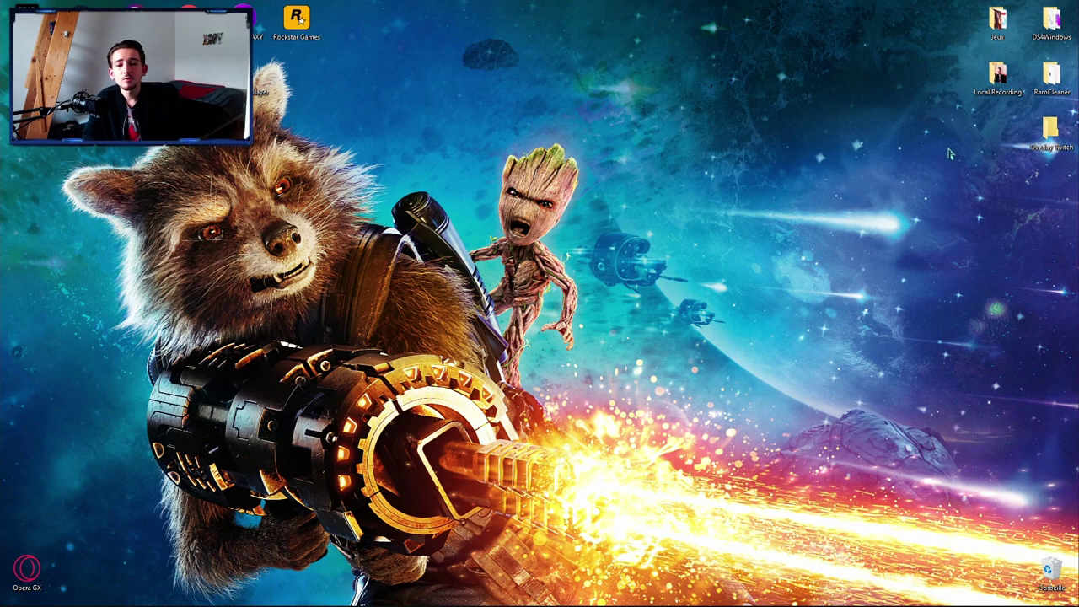
Open the Overlay Twitch folder and select its five files, including the Minia Overlay A à Z project.
double_click(1049, 130)
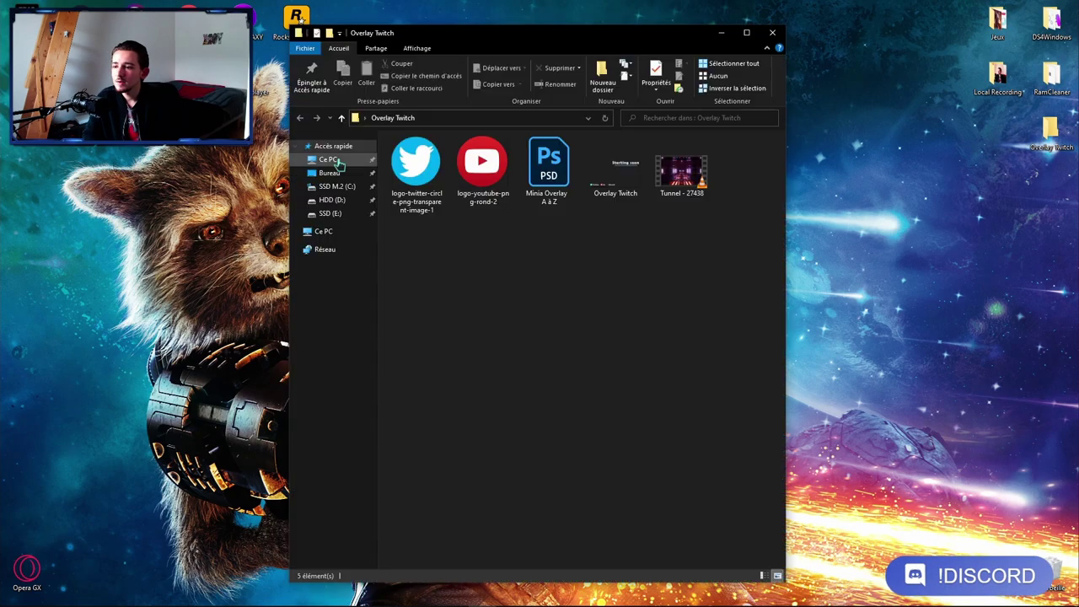
left_click(564, 175)
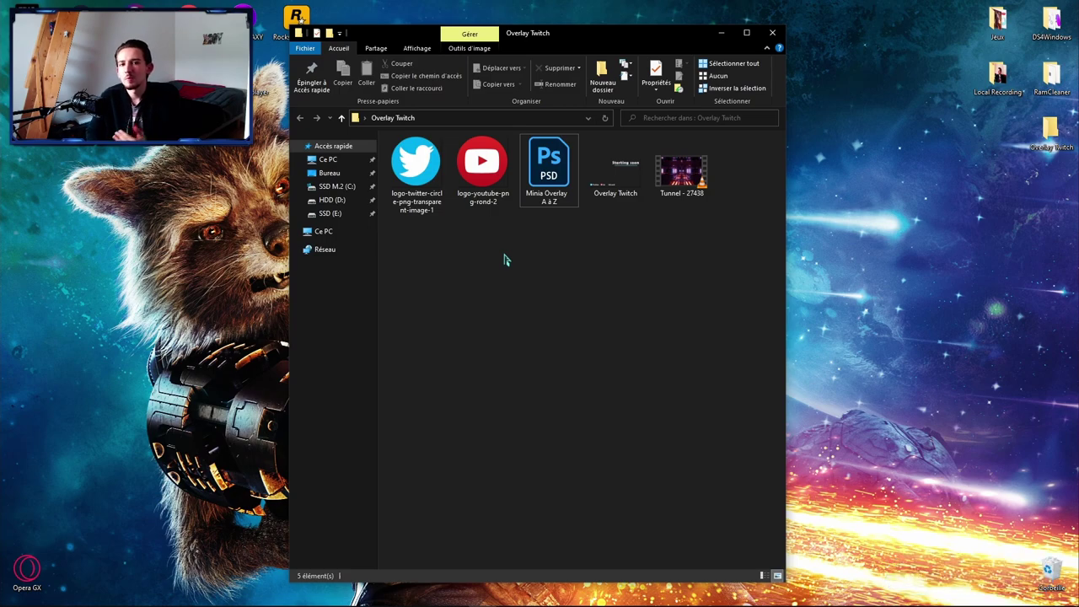
left_click_drag(388, 274, 749, 160)
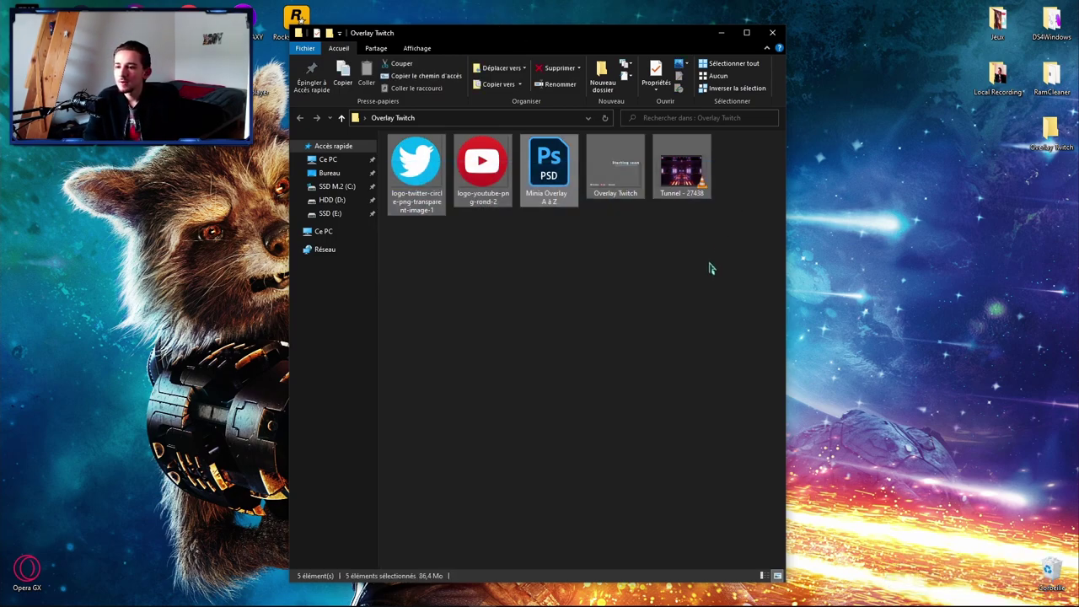
left_click(590, 277)
Highlight the Twitter logo, then the Overlay Twitch PNG together with the tunnel video.
left_click_drag(413, 261, 675, 261)
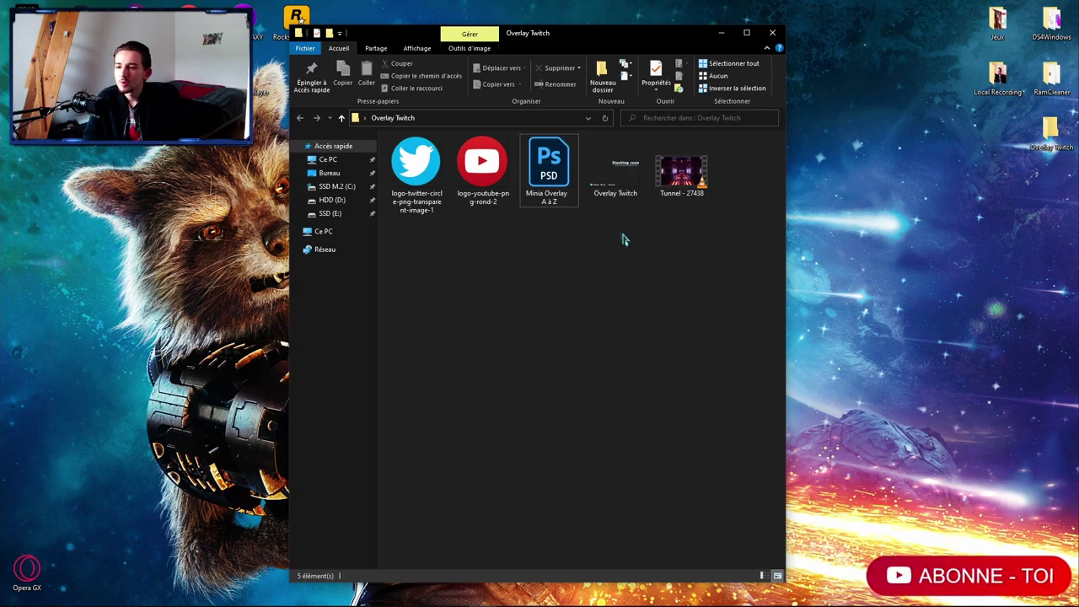
left_click_drag(621, 239, 687, 149)
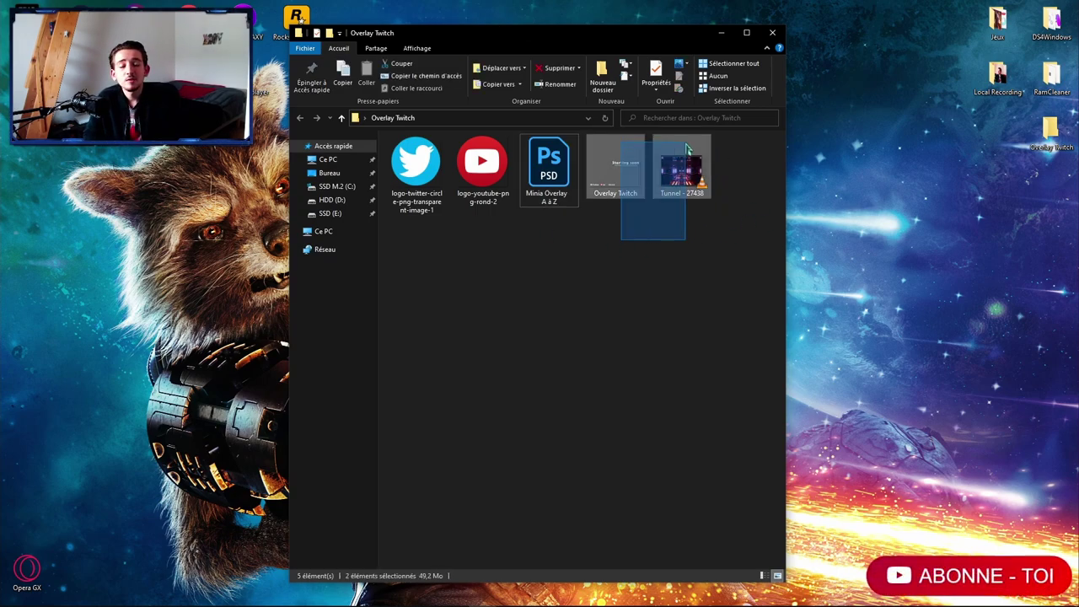
left_click_drag(687, 149, 687, 150)
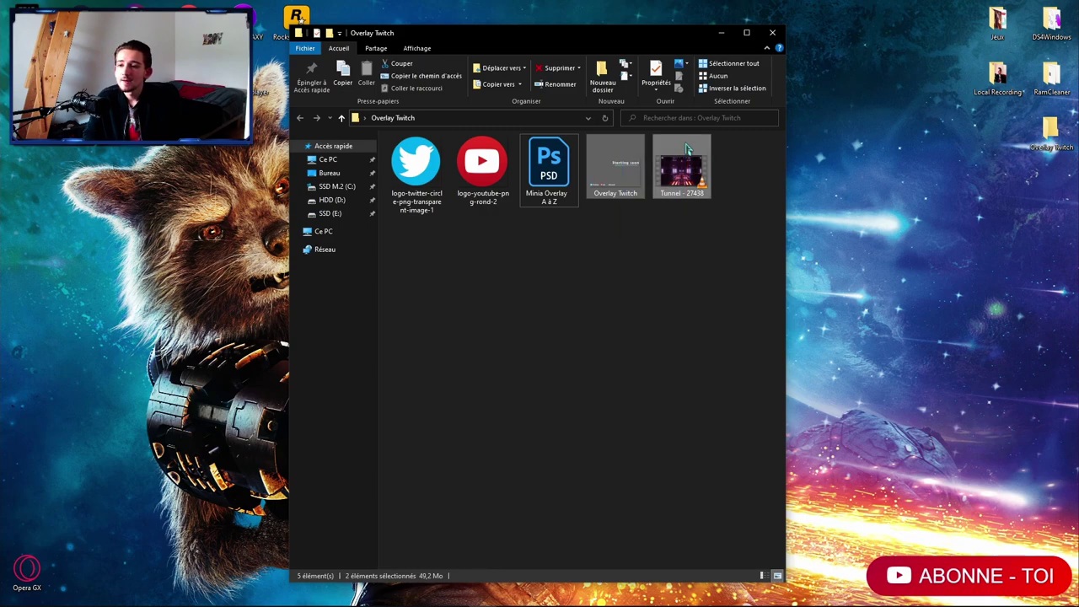
left_click(612, 265)
left_click_drag(639, 242, 687, 160)
left_click(687, 255)
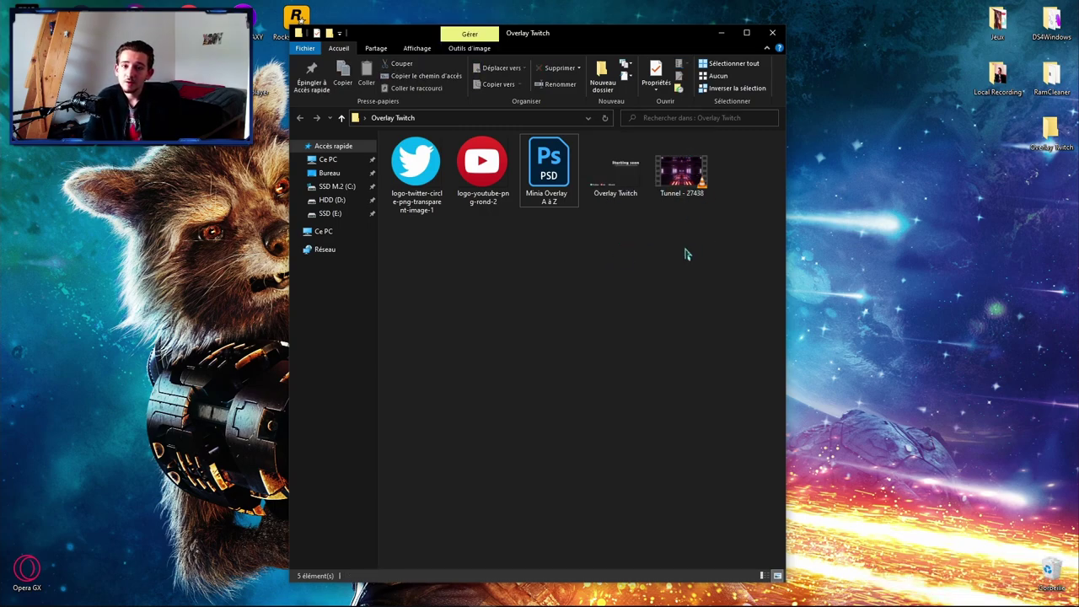
left_click_drag(615, 234, 679, 210)
left_click(672, 228)
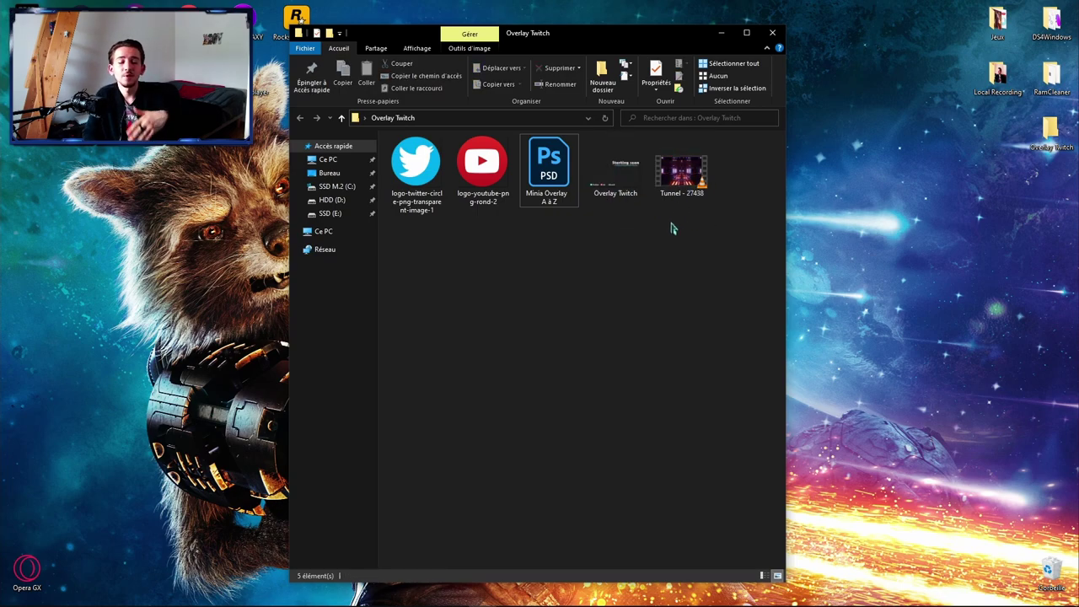